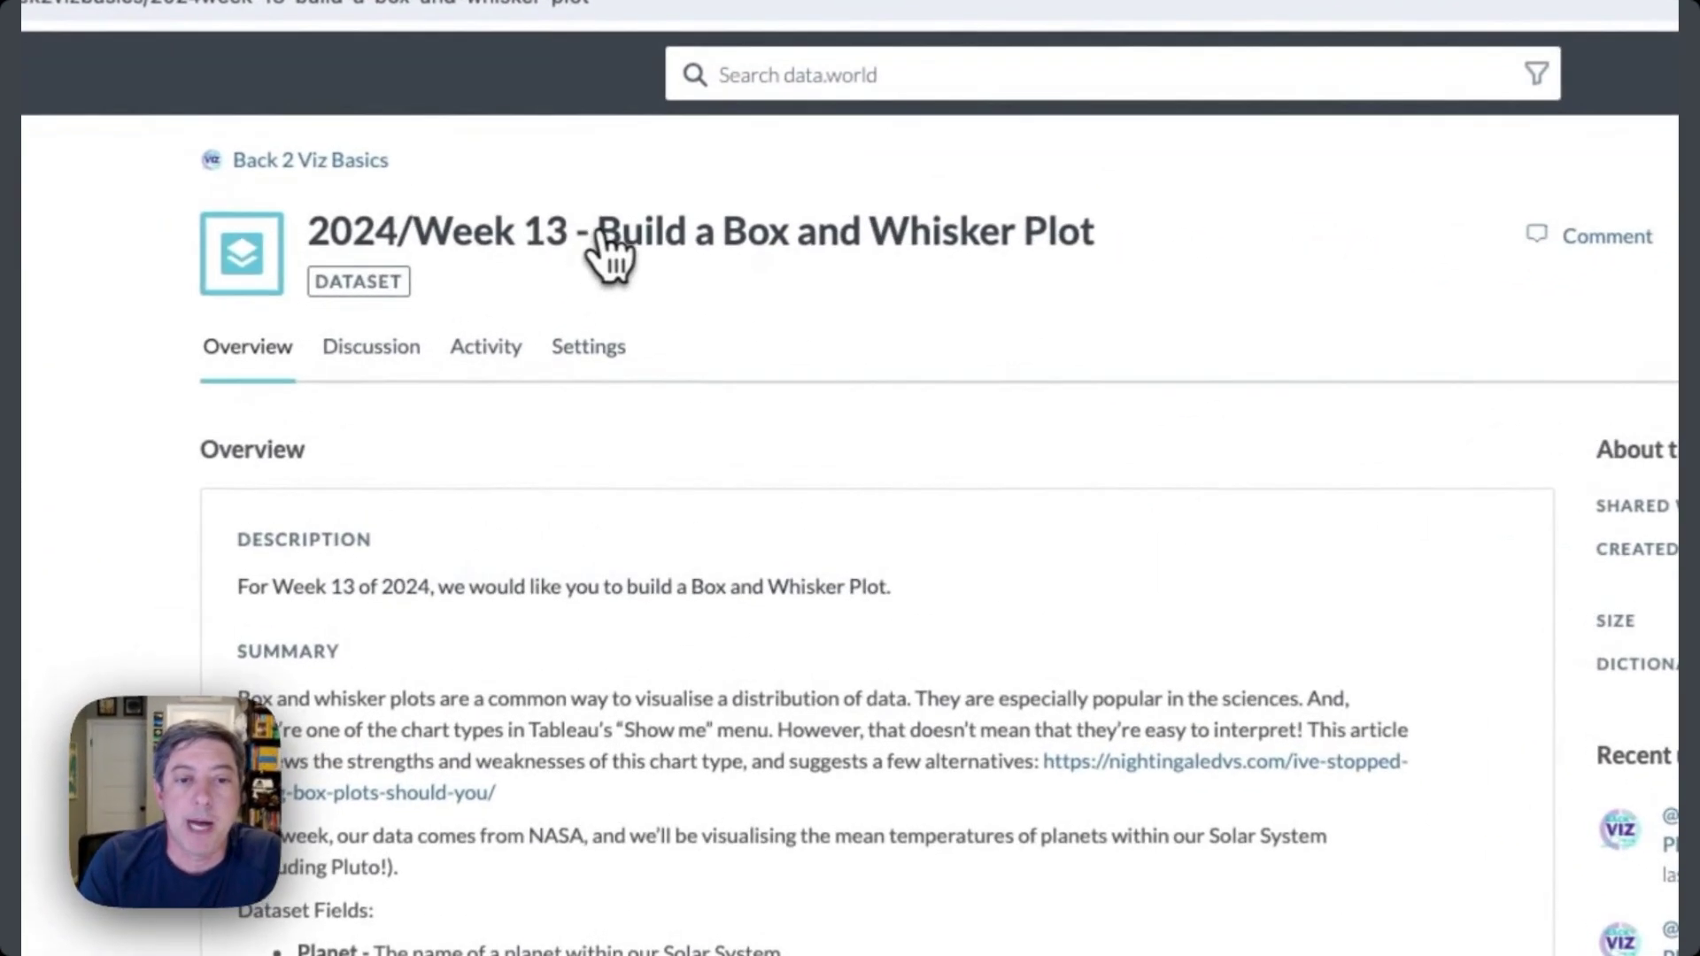
Review the 'Build a Box and Whisker Plot' challenge and its Mean Temperature fields, then go to the Flourish chart.
left_click_drag(608, 275, 871, 294)
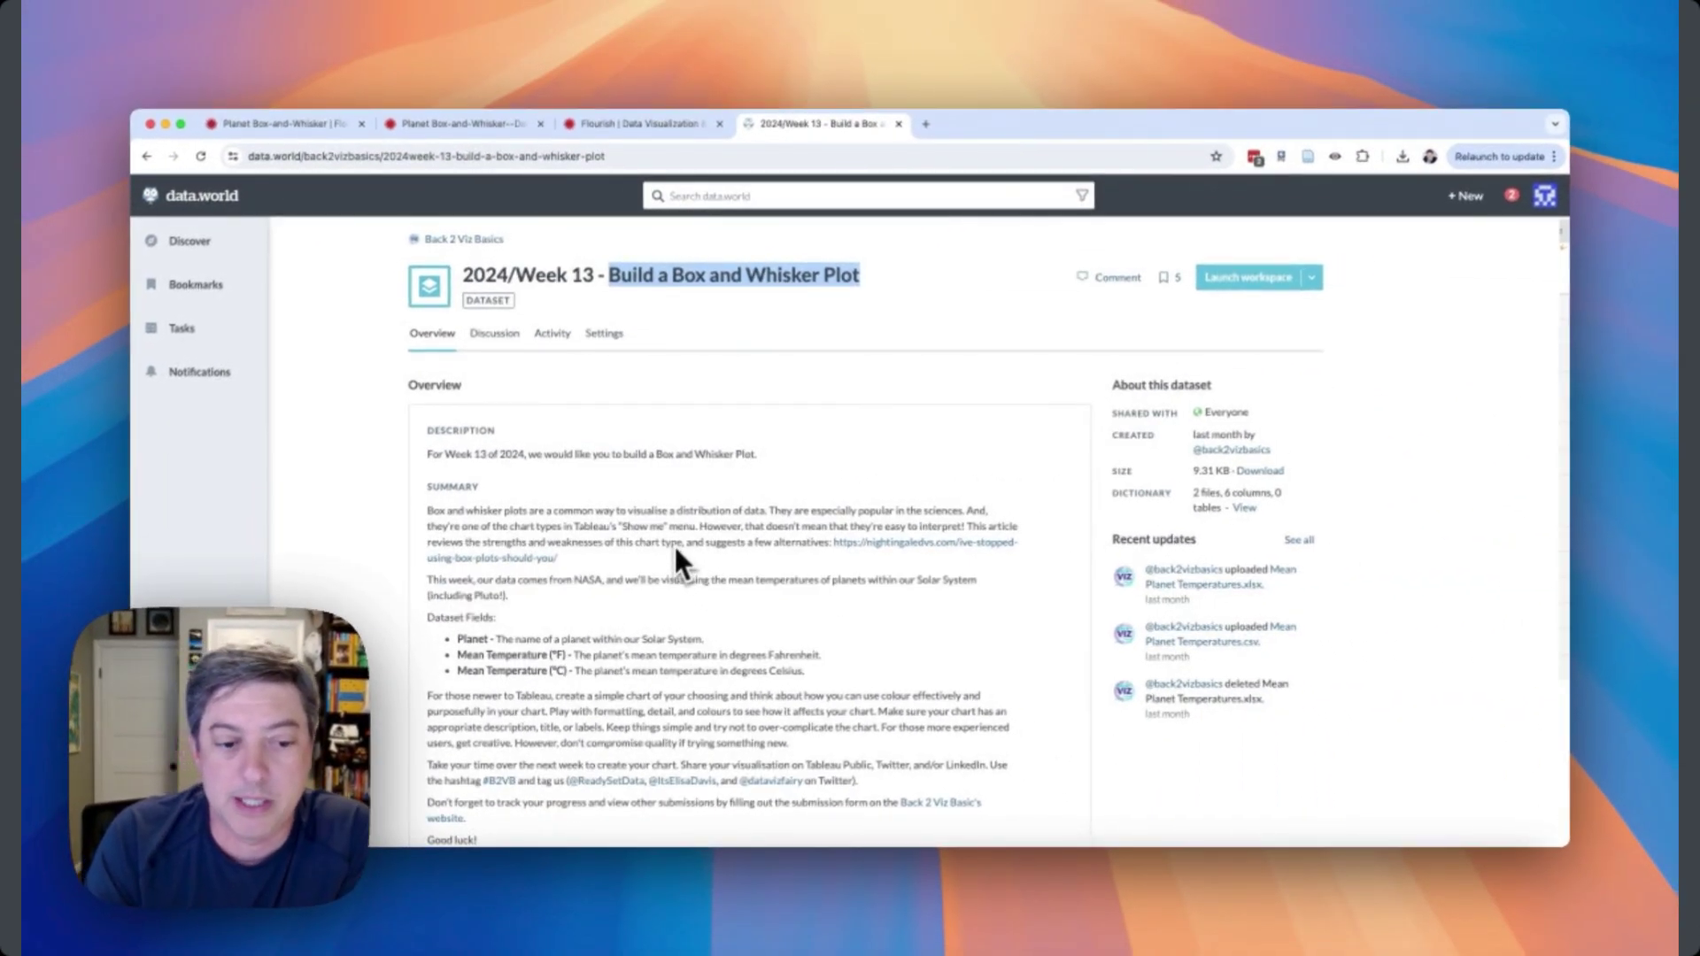
scroll(611, 571, "down", 2)
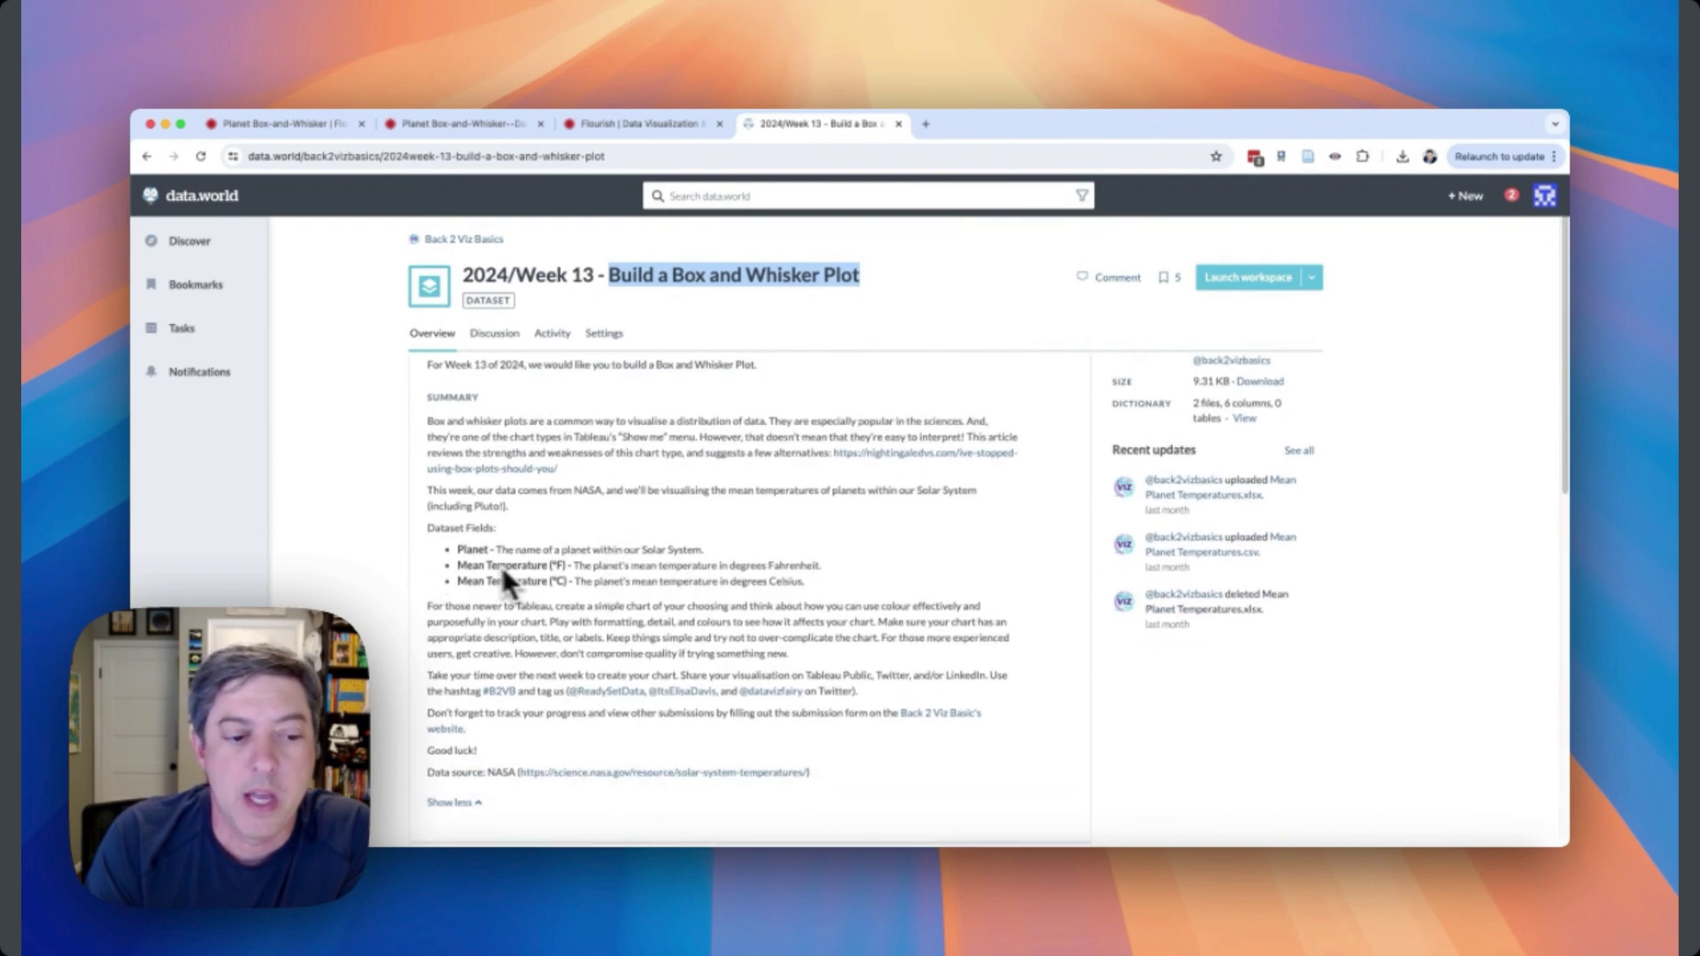
left_click_drag(460, 565, 808, 586)
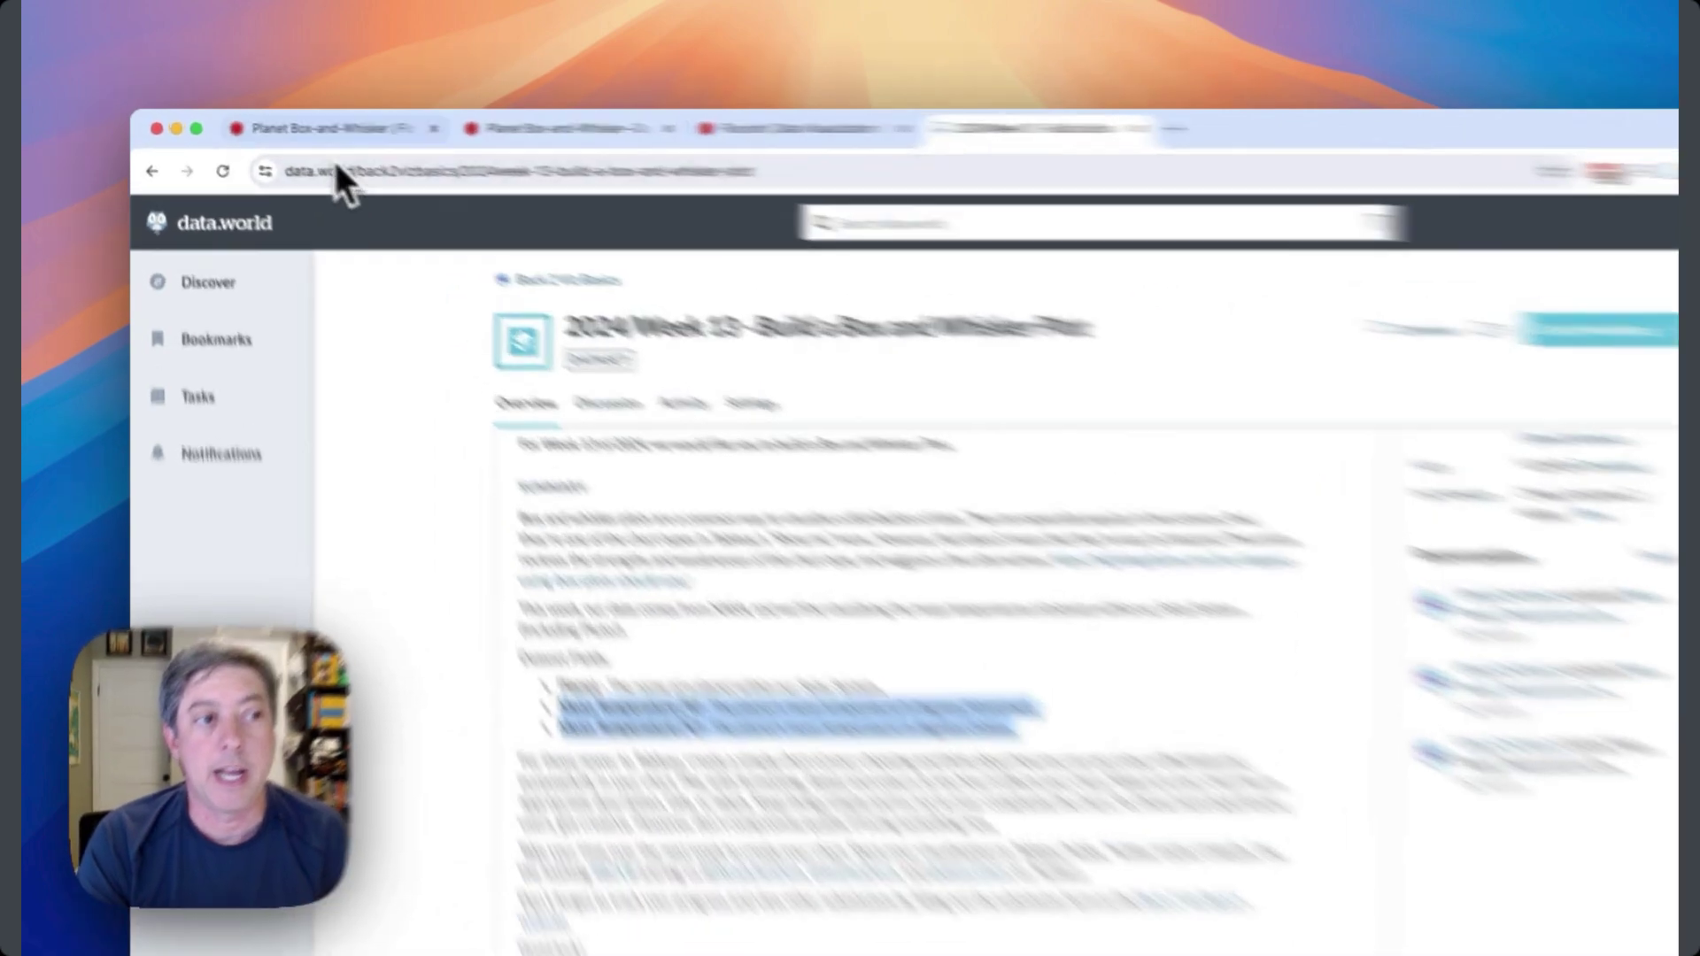
left_click(372, 131)
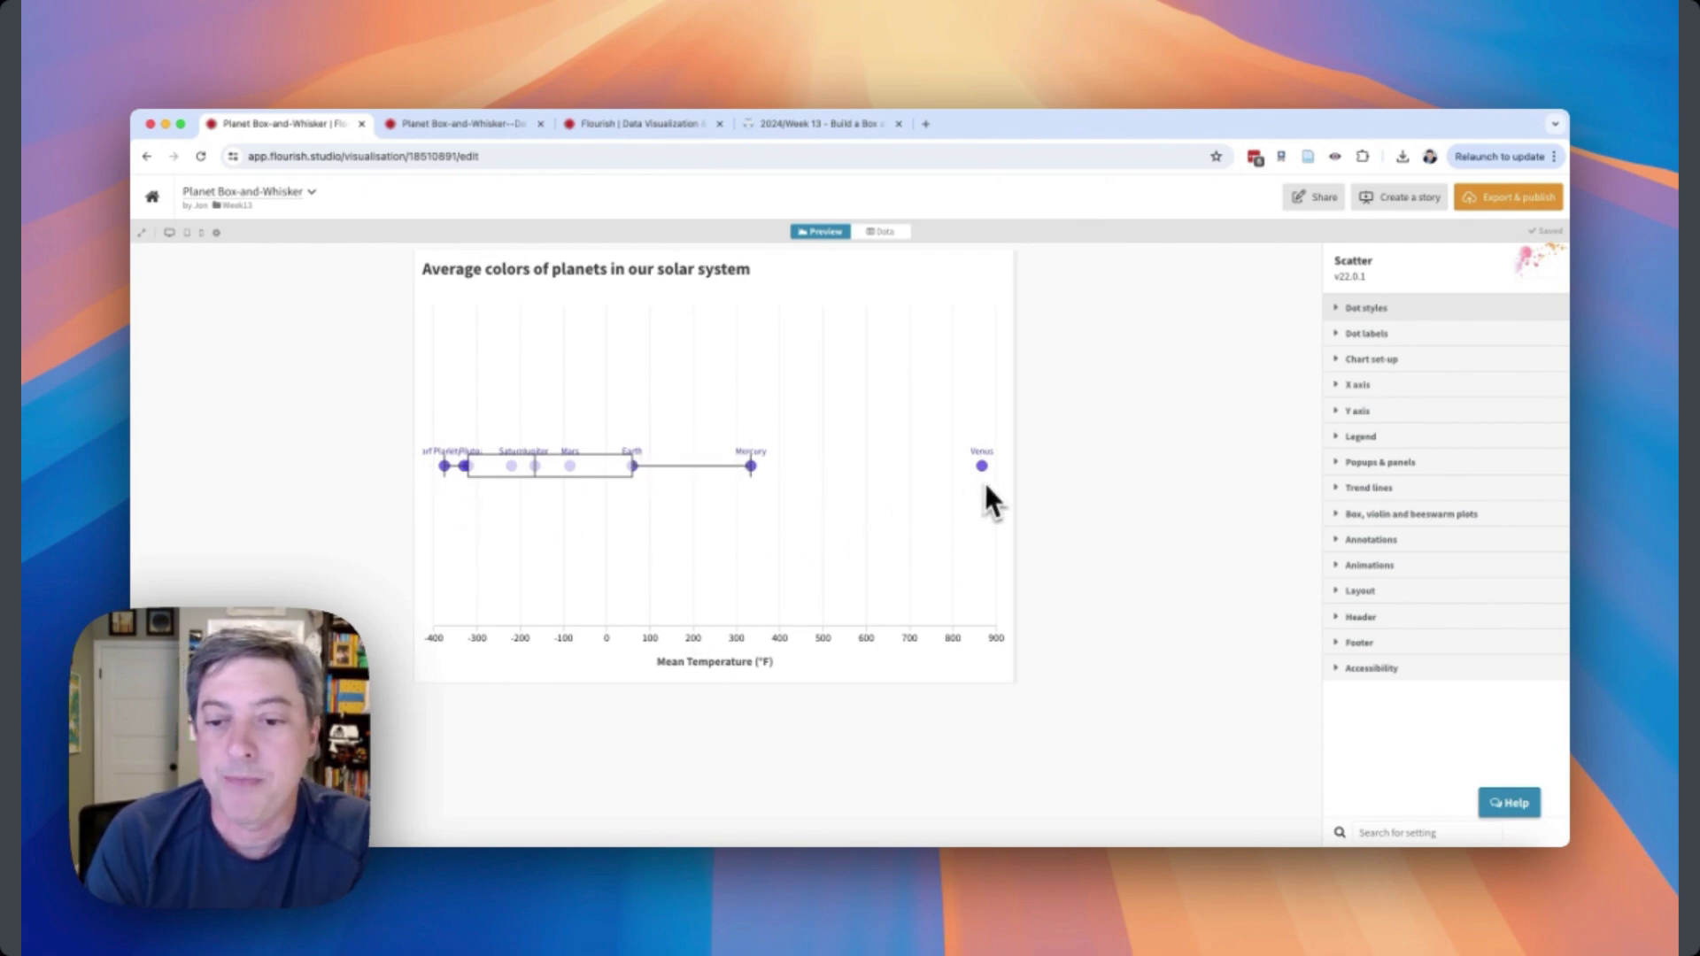
Show the planet chart's data sheet and inspect the Planet, °F/°C temperature and Image columns.
mouse_move(987, 473)
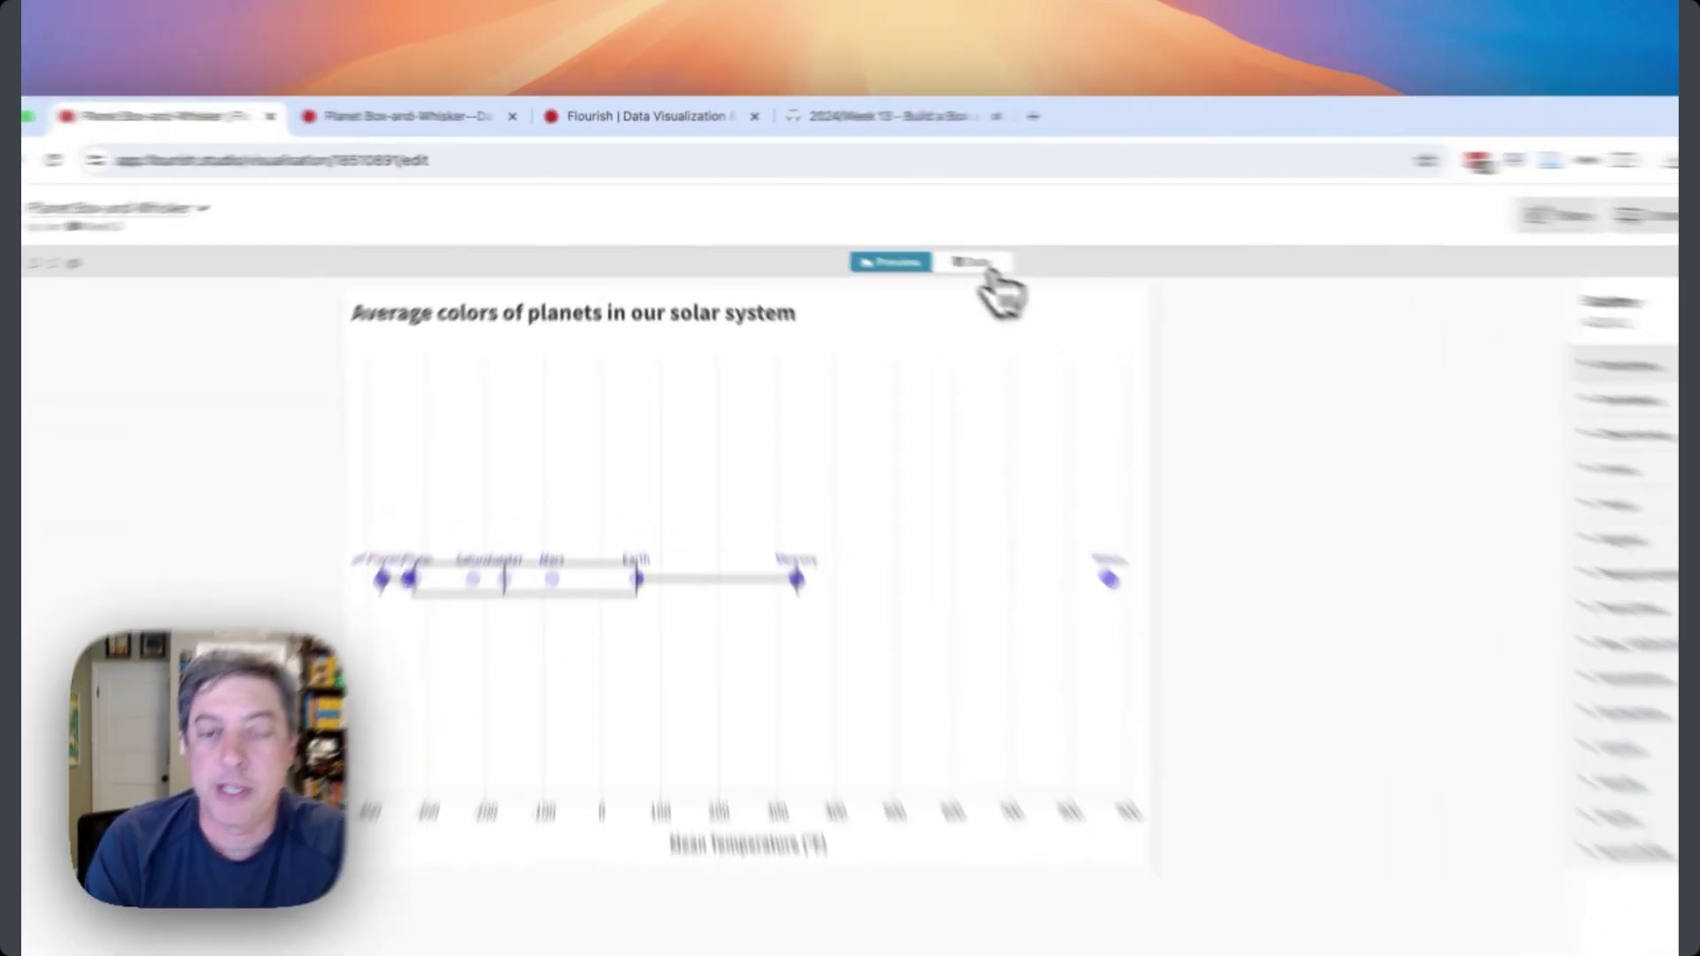
left_click(892, 233)
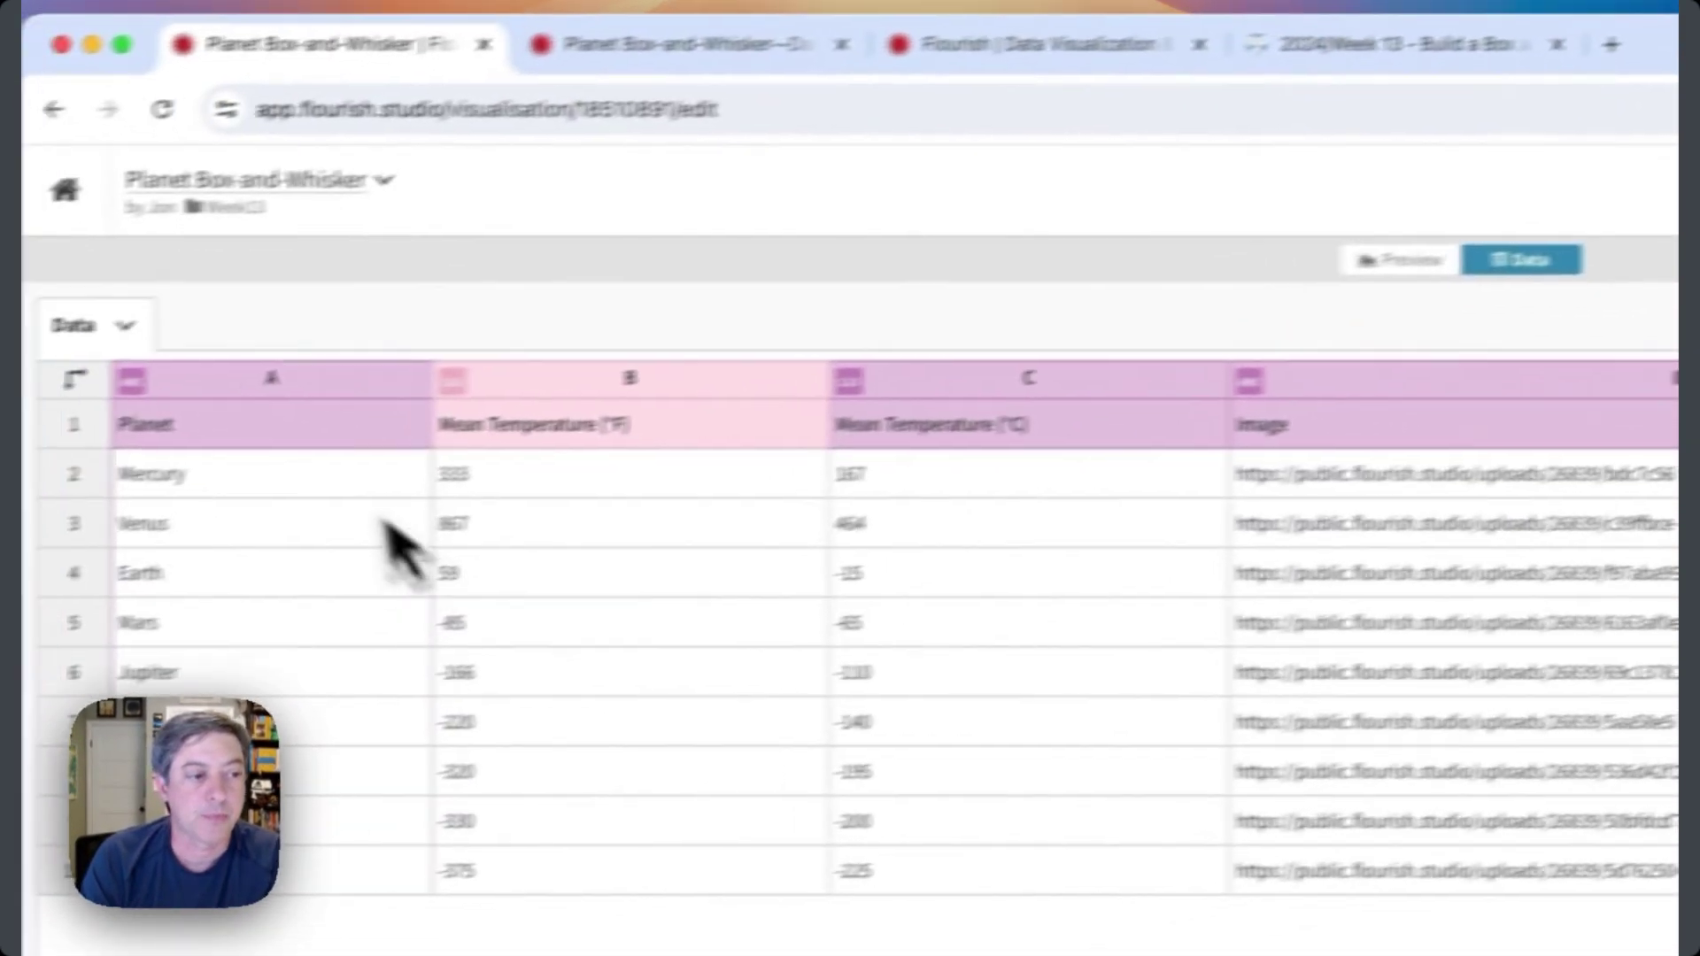
left_click(403, 418)
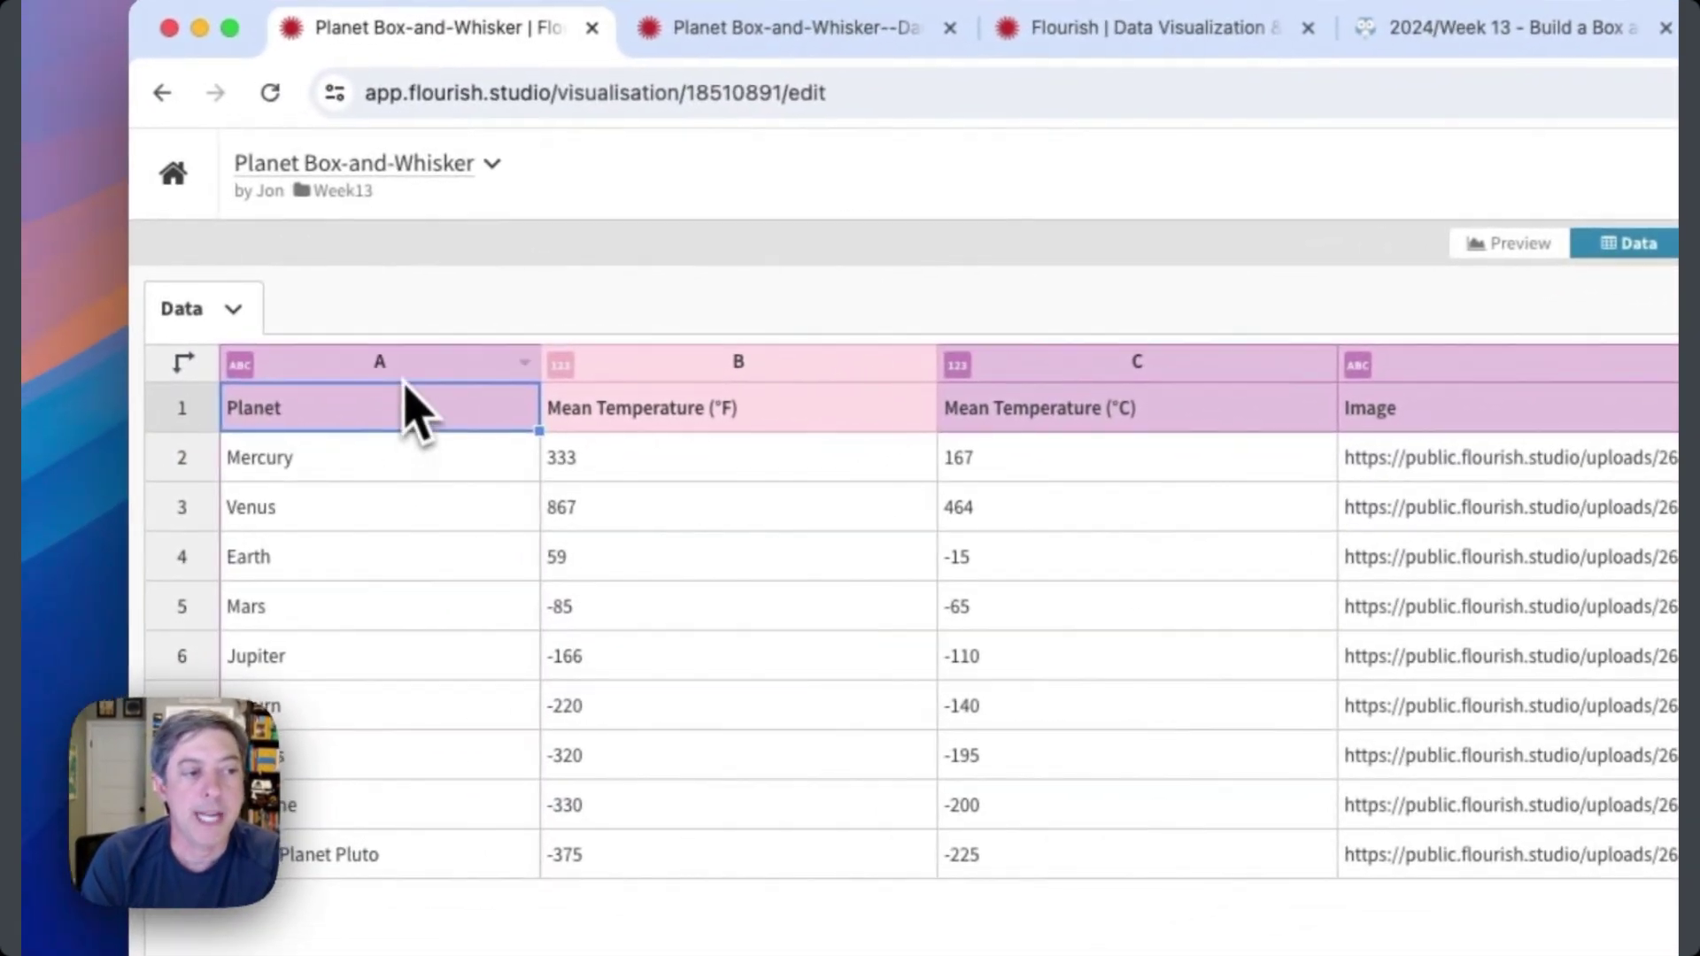
left_click(404, 376)
left_click_drag(688, 375, 1029, 391)
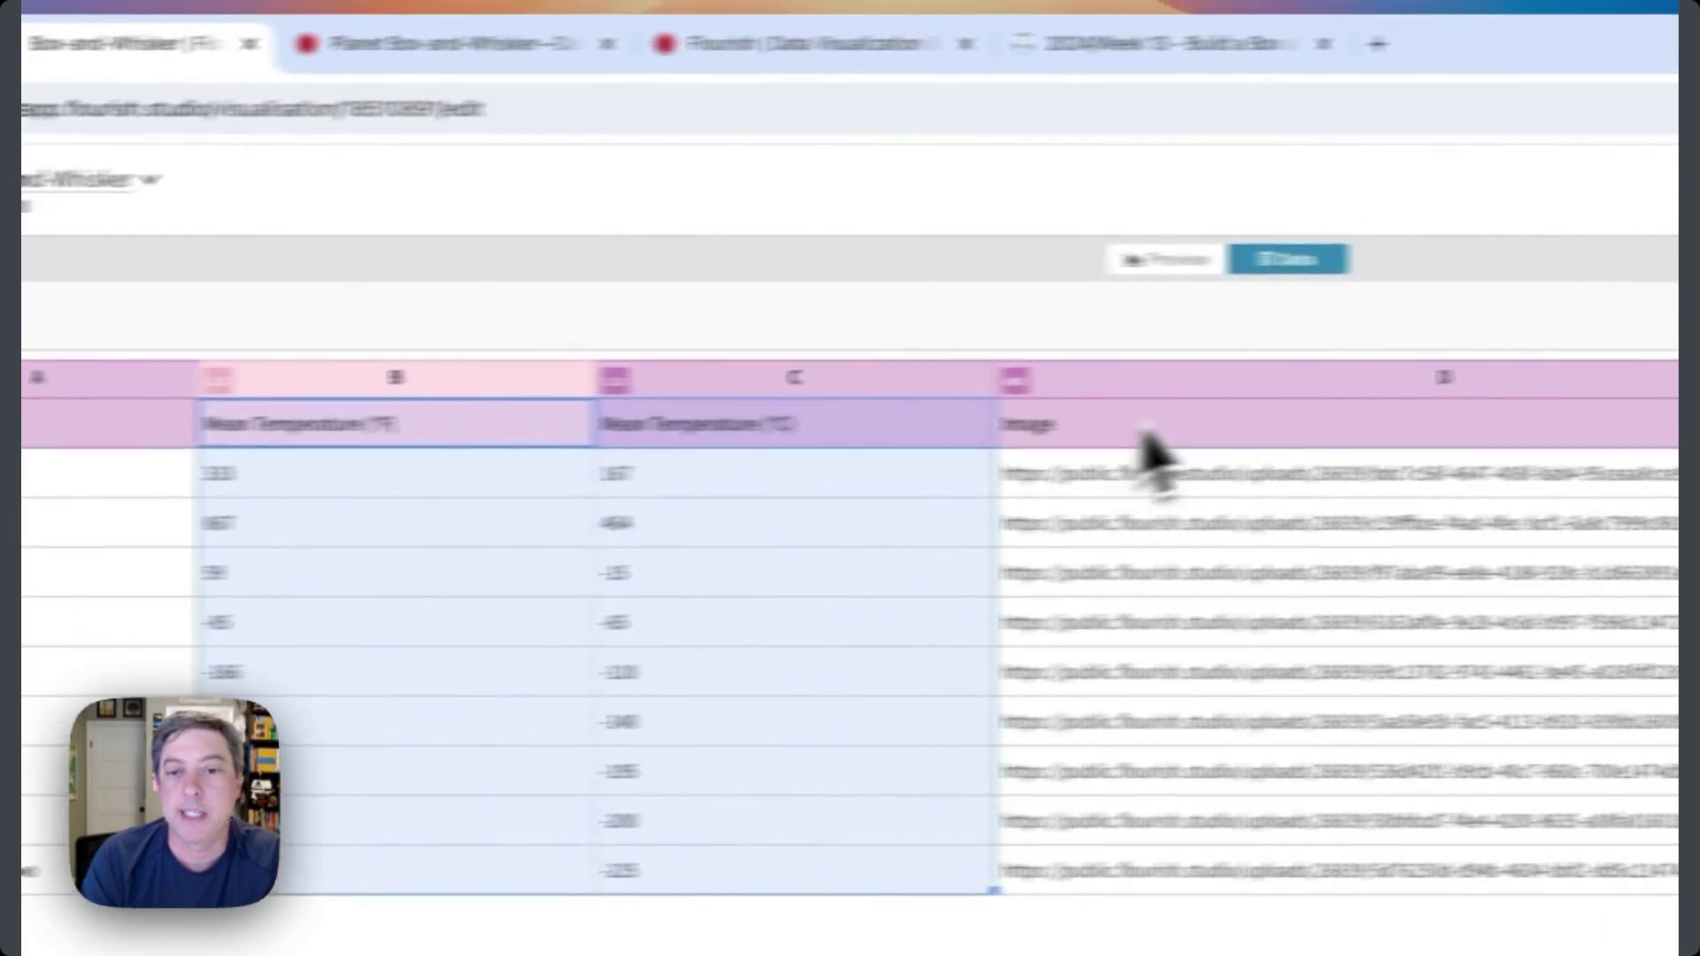
left_click(1578, 372)
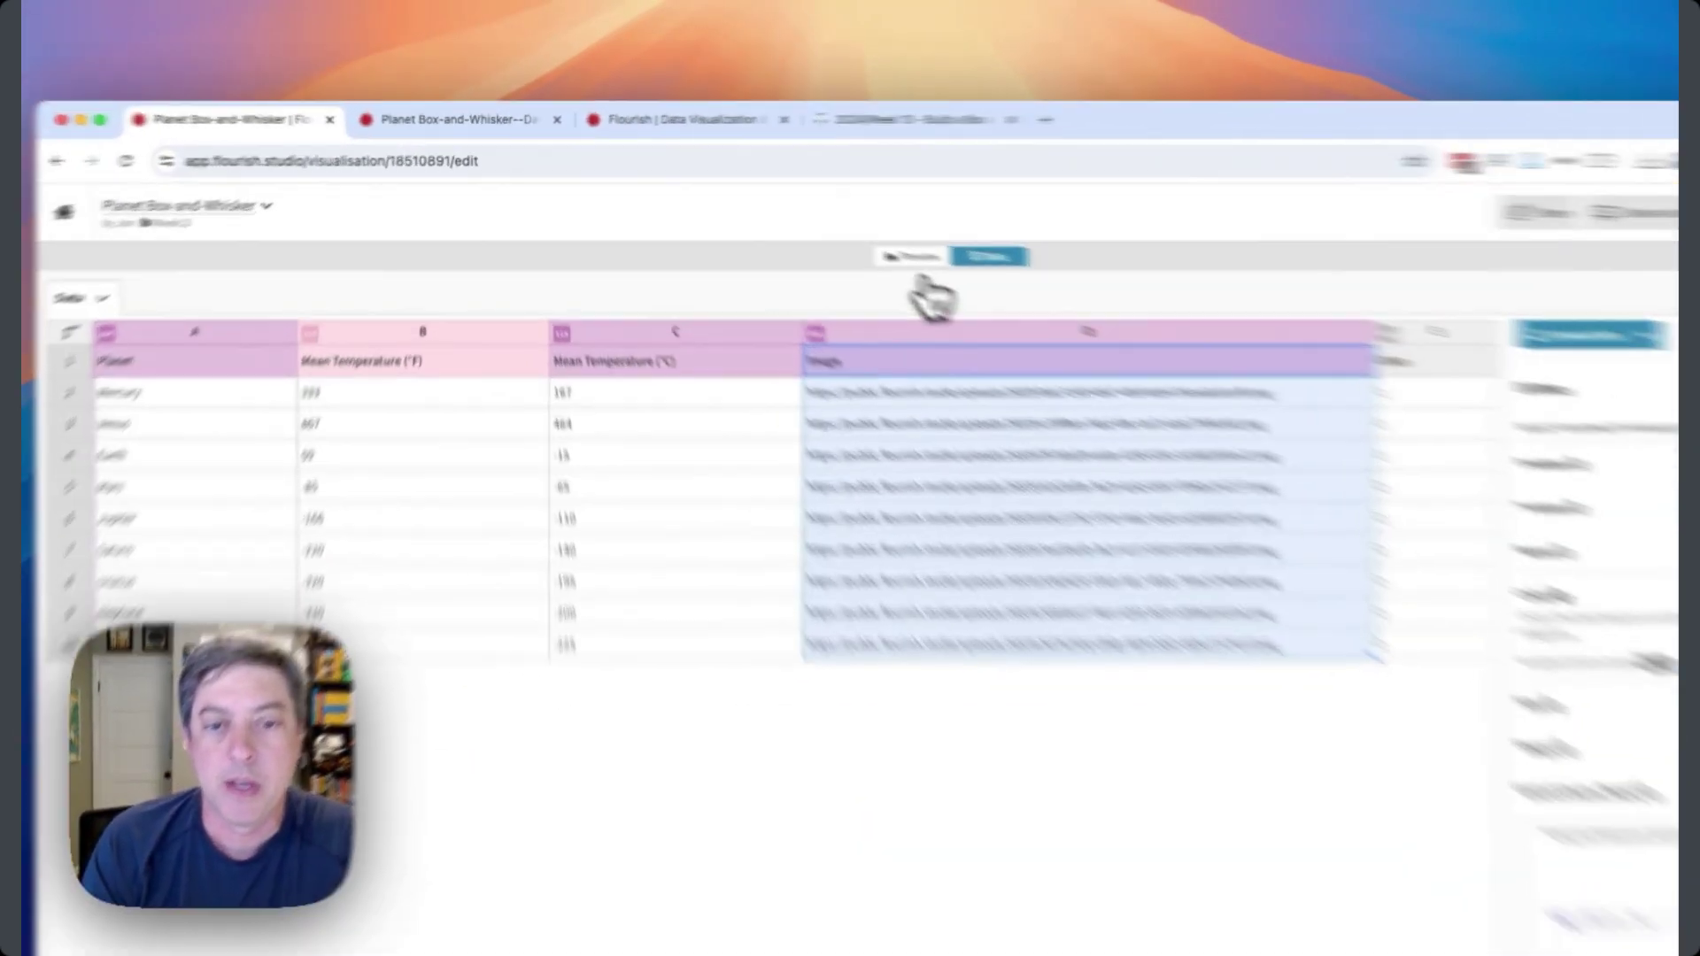
Back in preview, inspect the Venus, Mercury and box popups (quartiles -320, -166, 59 °F).
left_click(821, 231)
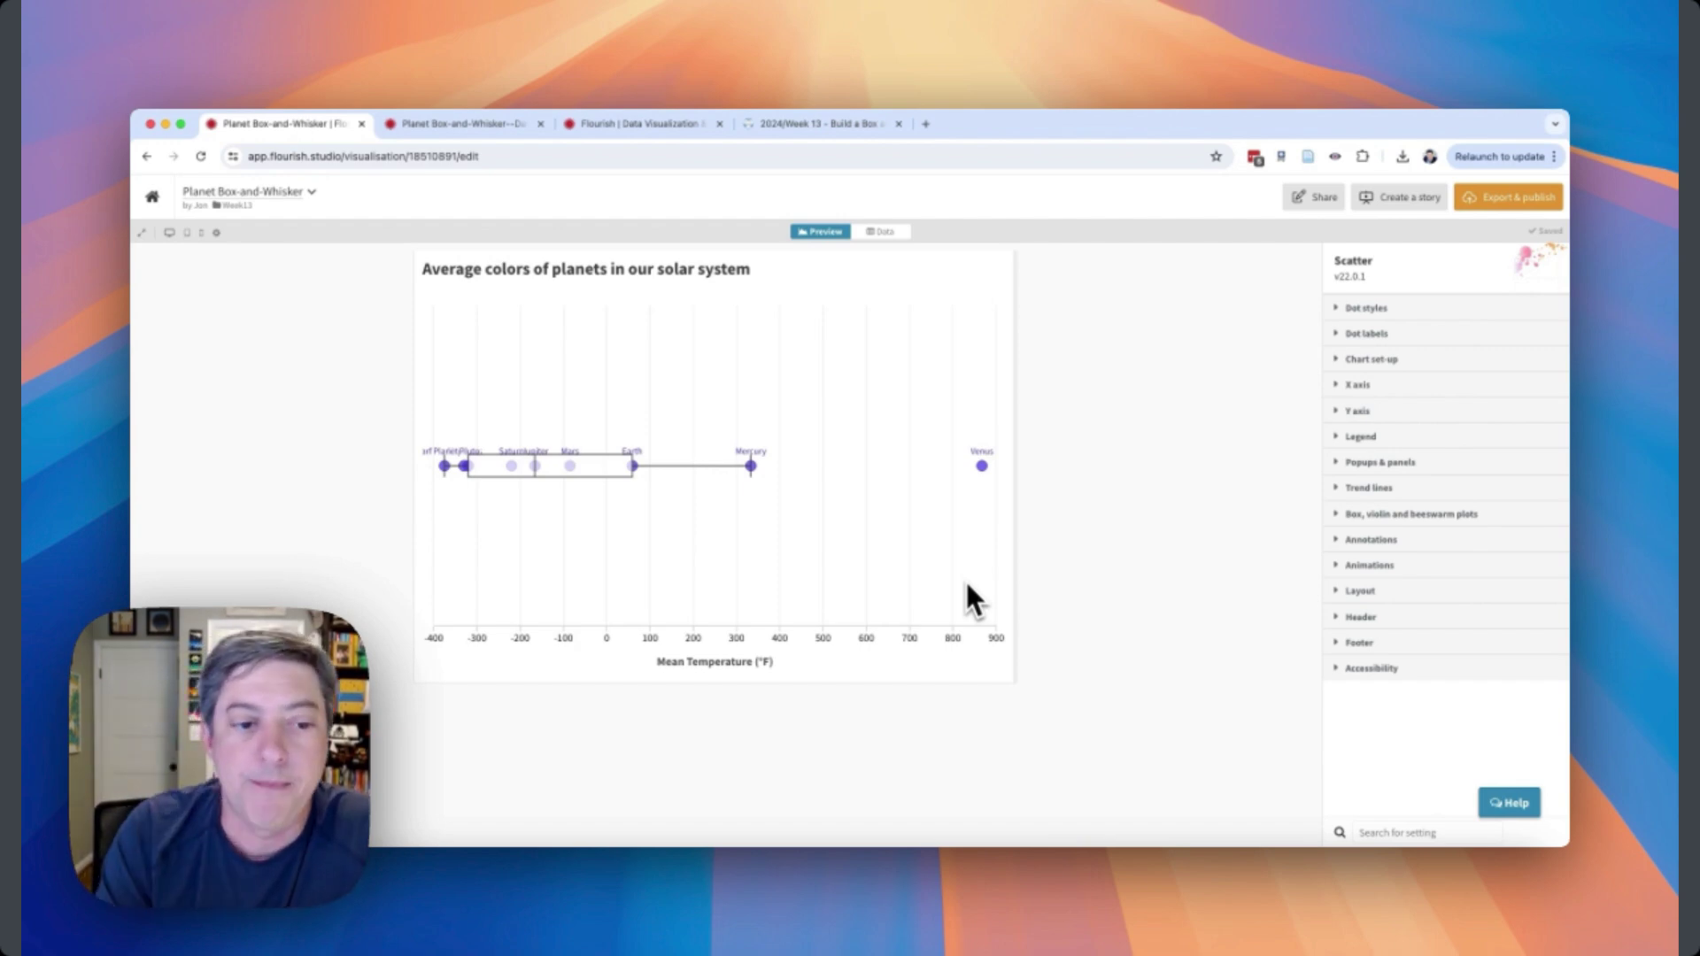
double_click(513, 454)
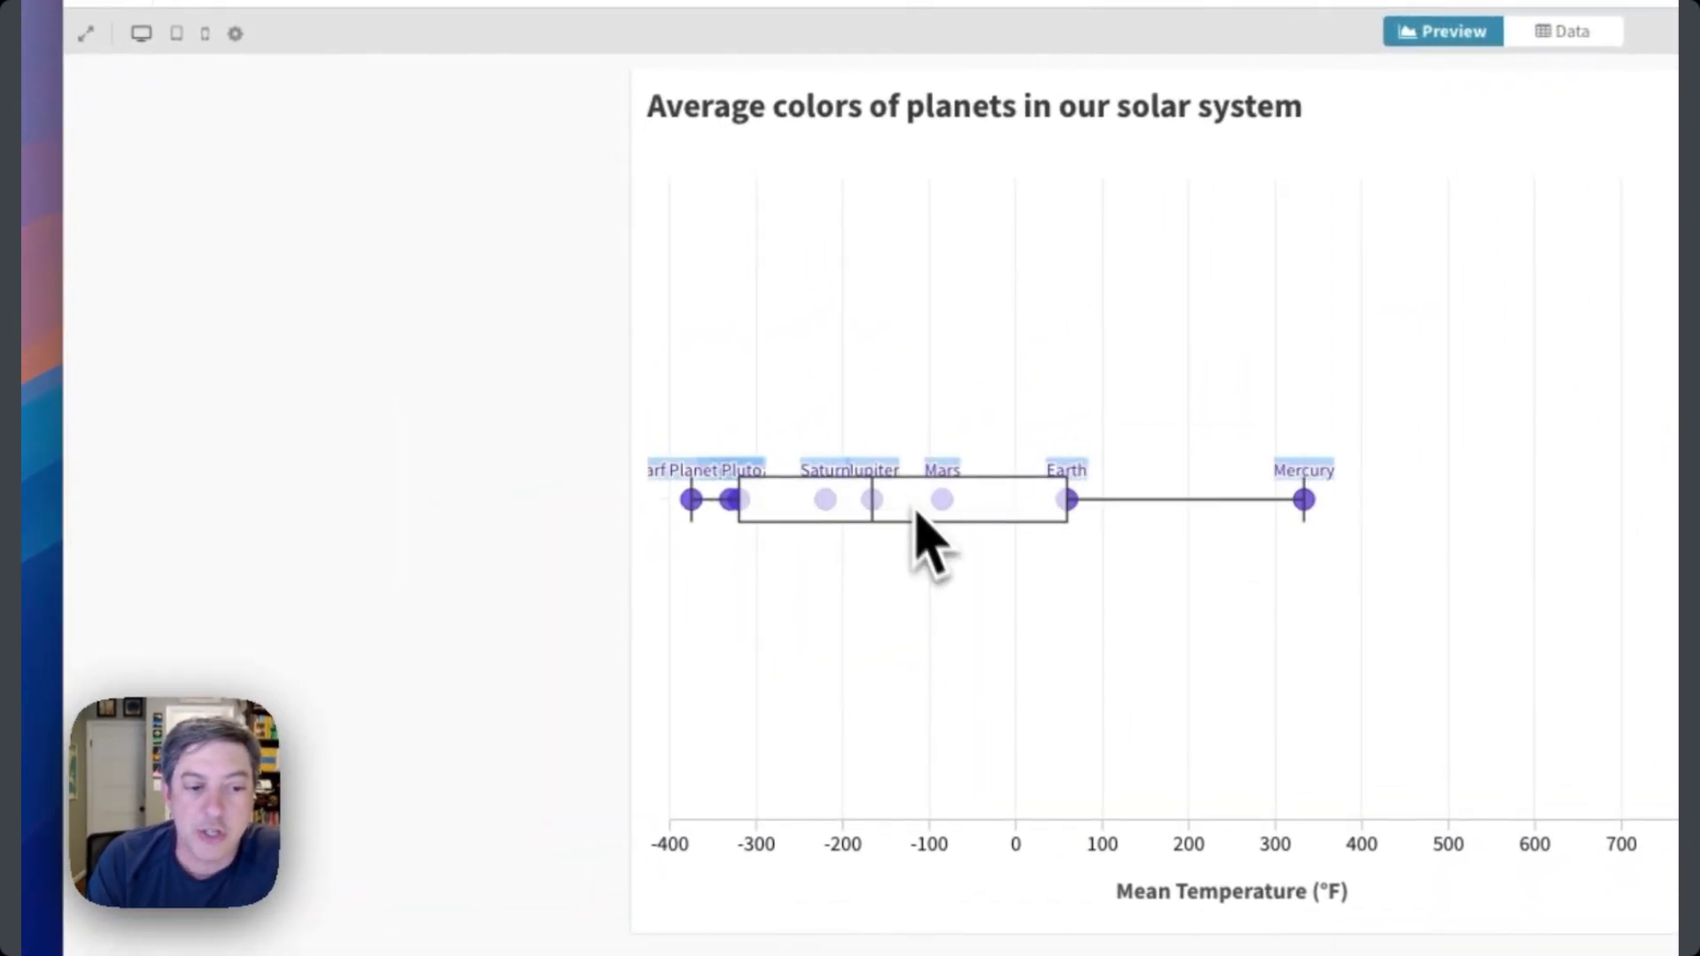
left_click(912, 502)
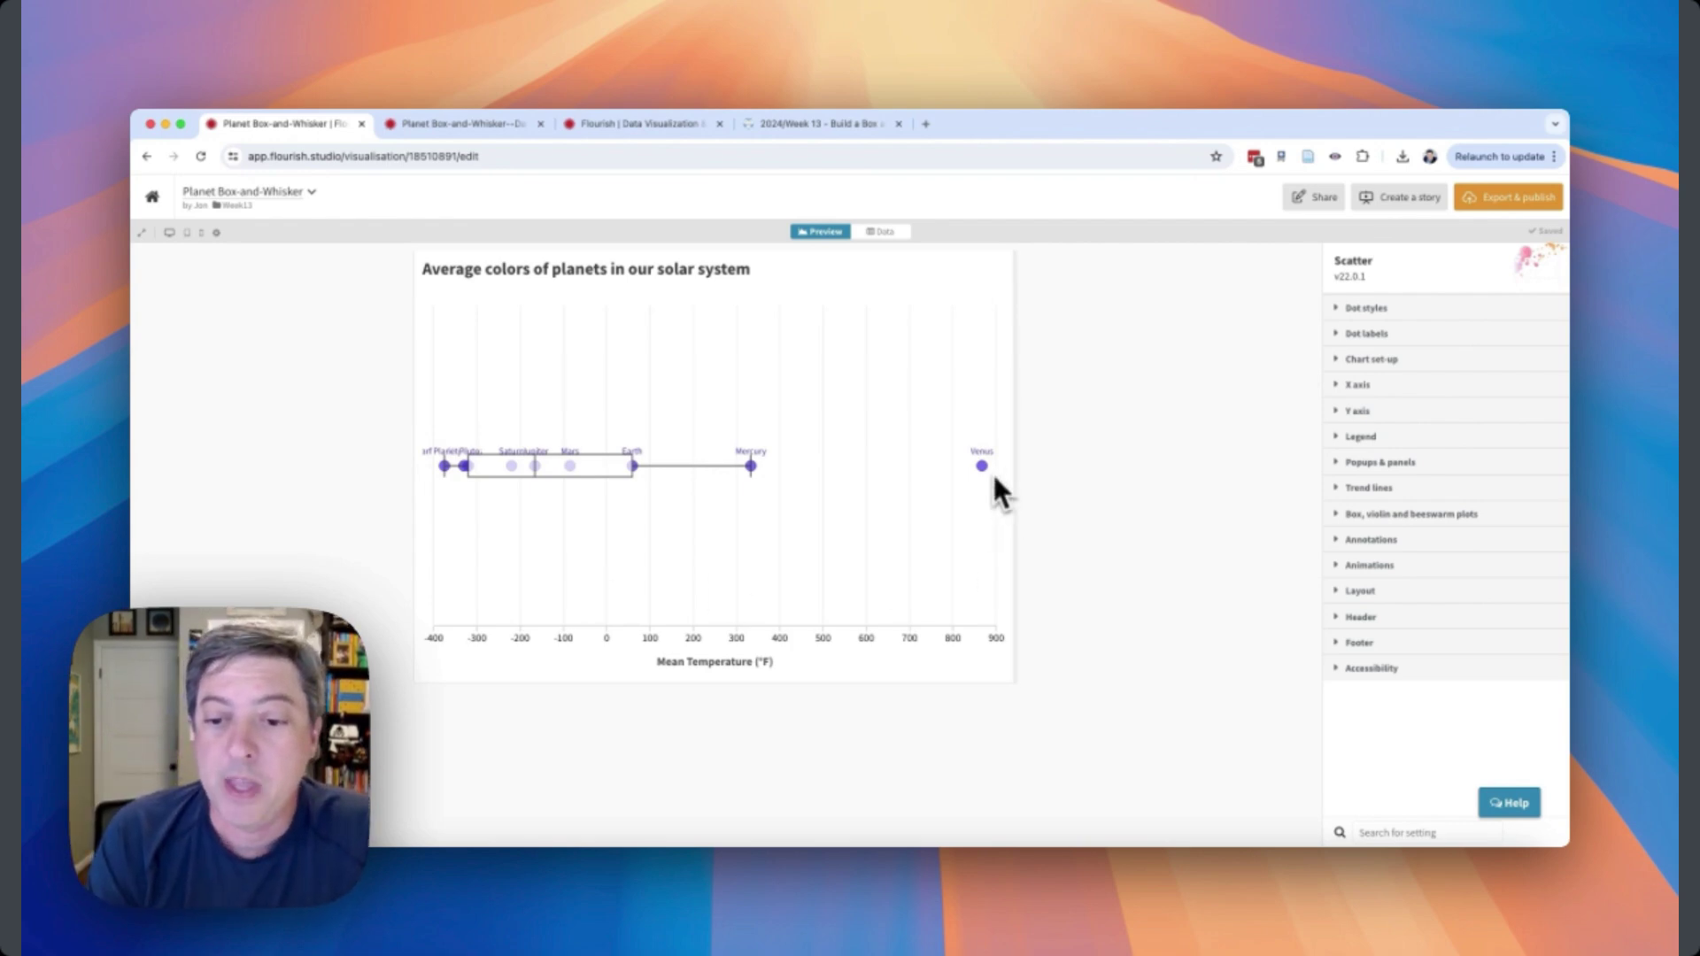
mouse_move(985, 469)
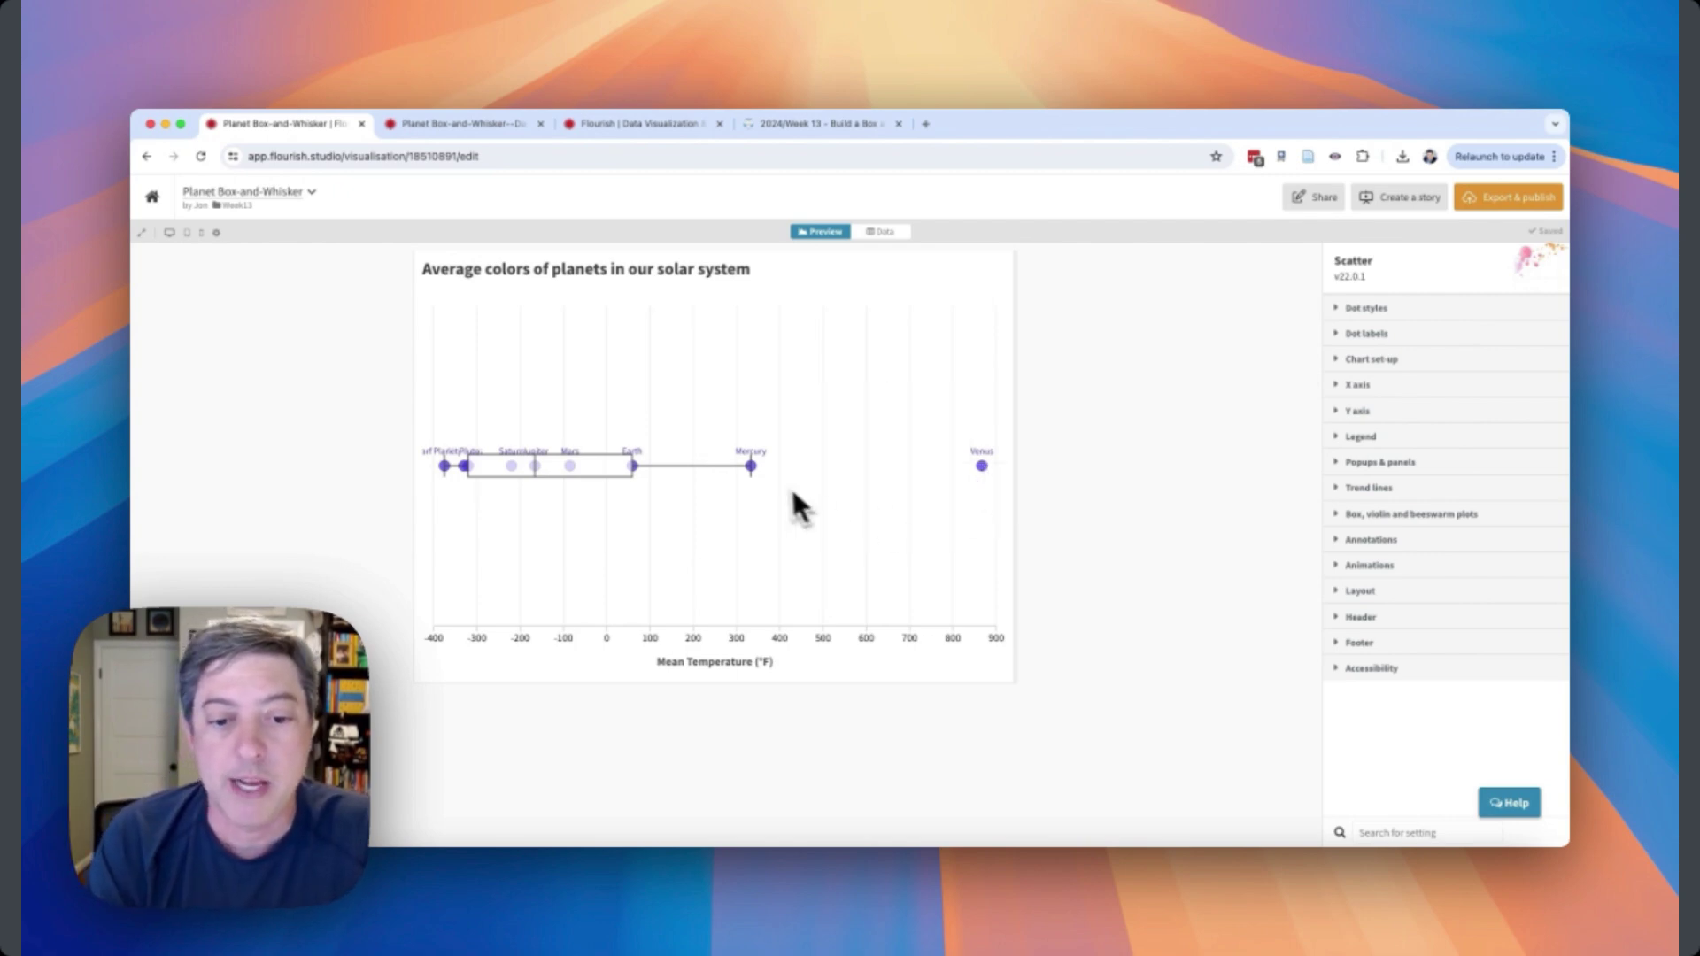
mouse_move(759, 475)
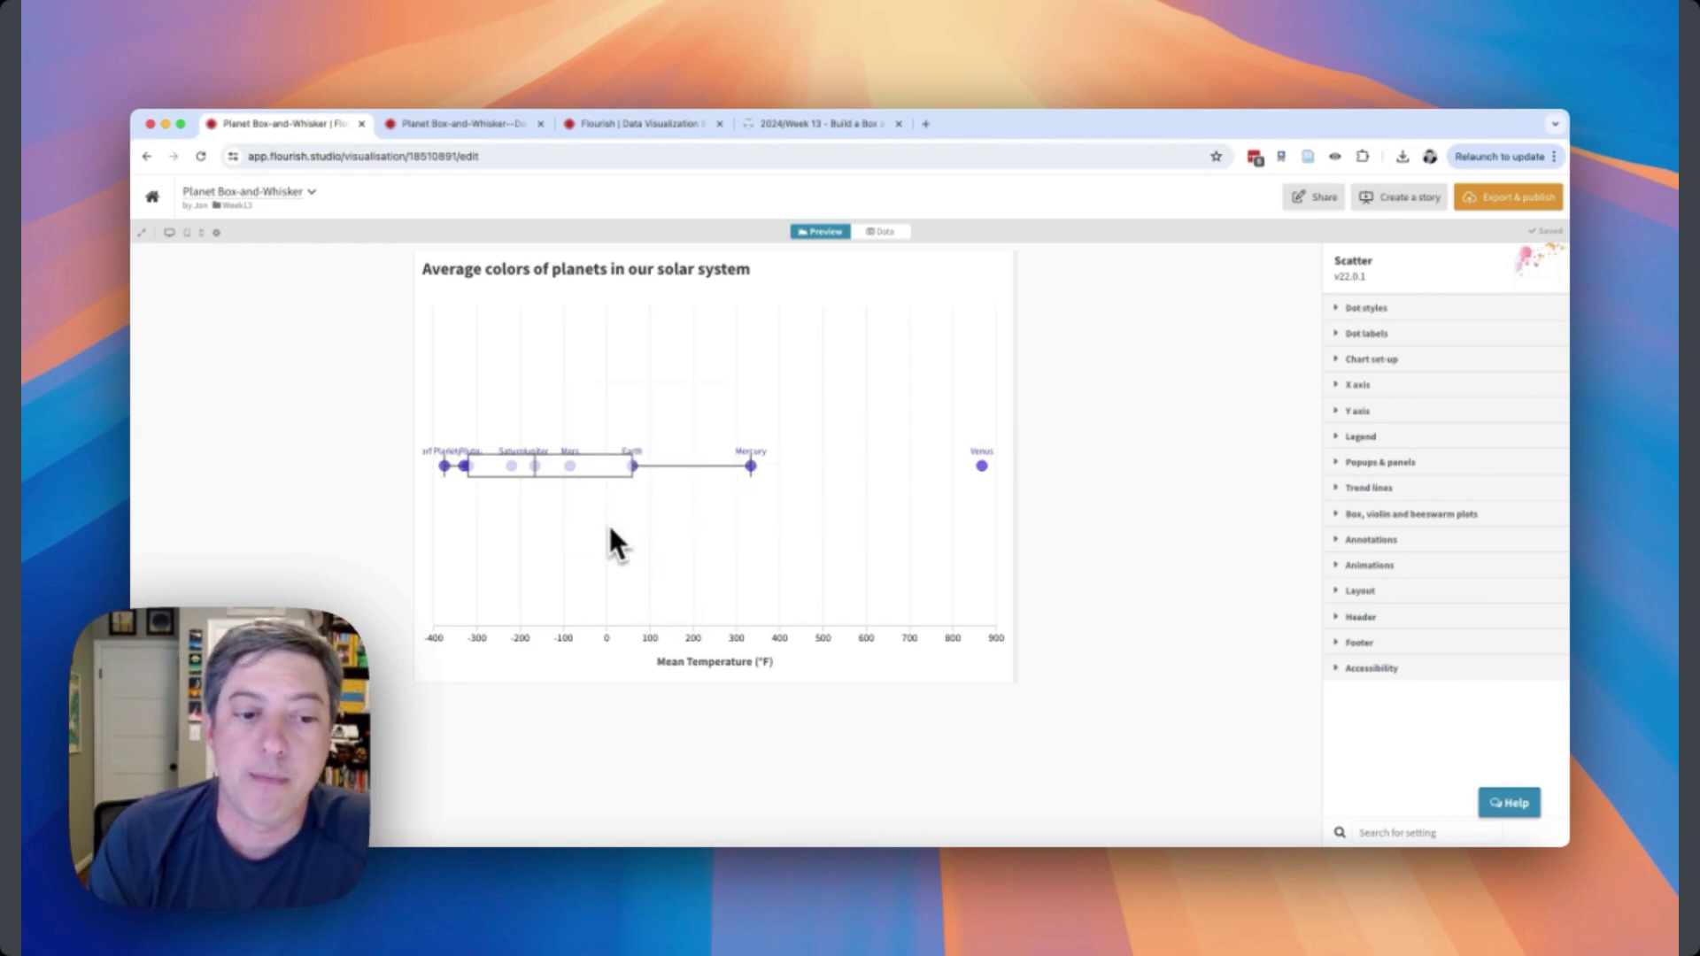
mouse_move(578, 474)
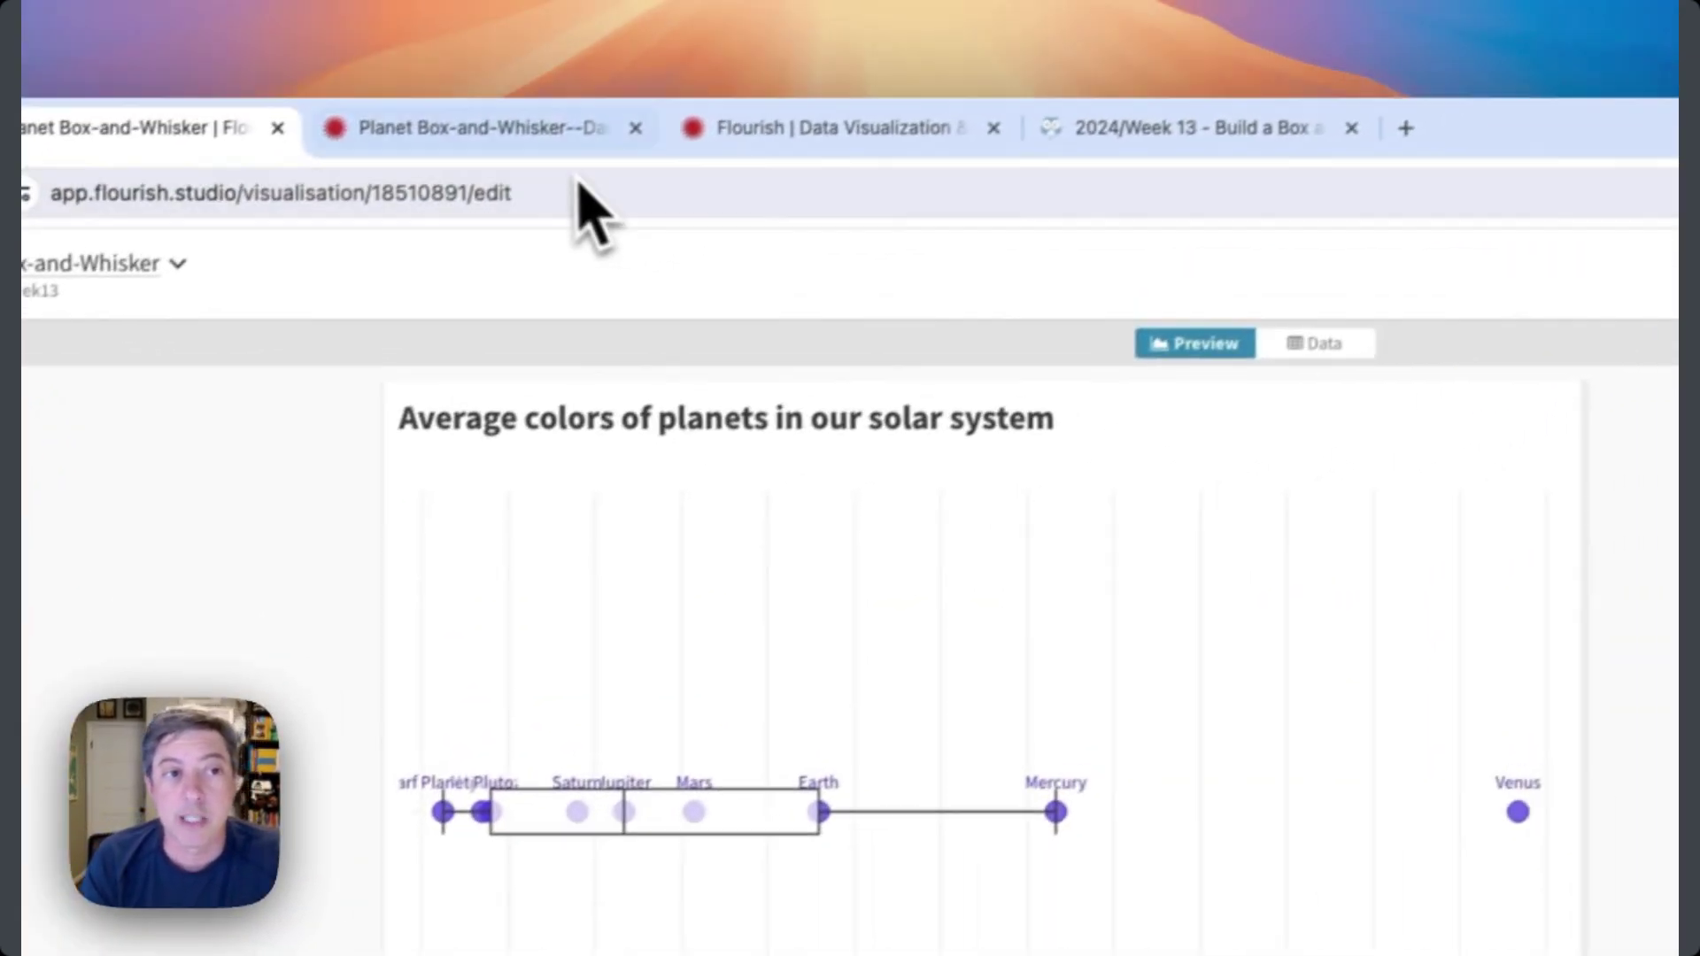
Open the Planet Box-and-Whisker--Dark chart and view the image popups for Venus (867.00 °F), Mercury and Earth.
left_click(704, 44)
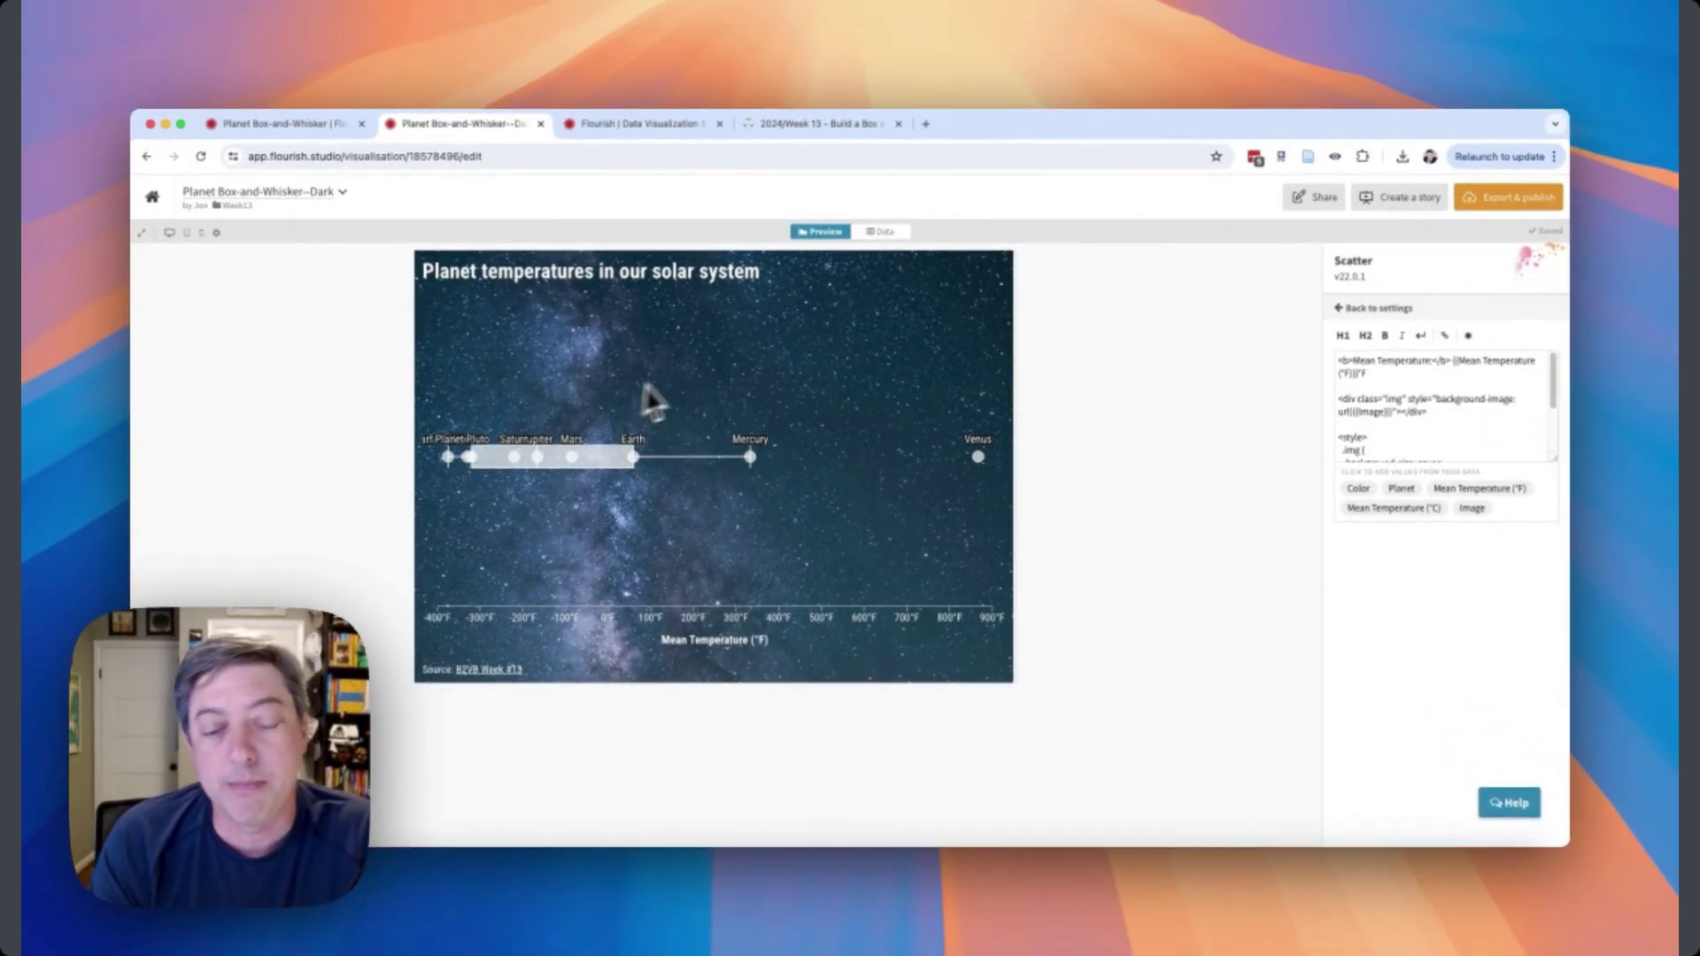
mouse_move(980, 464)
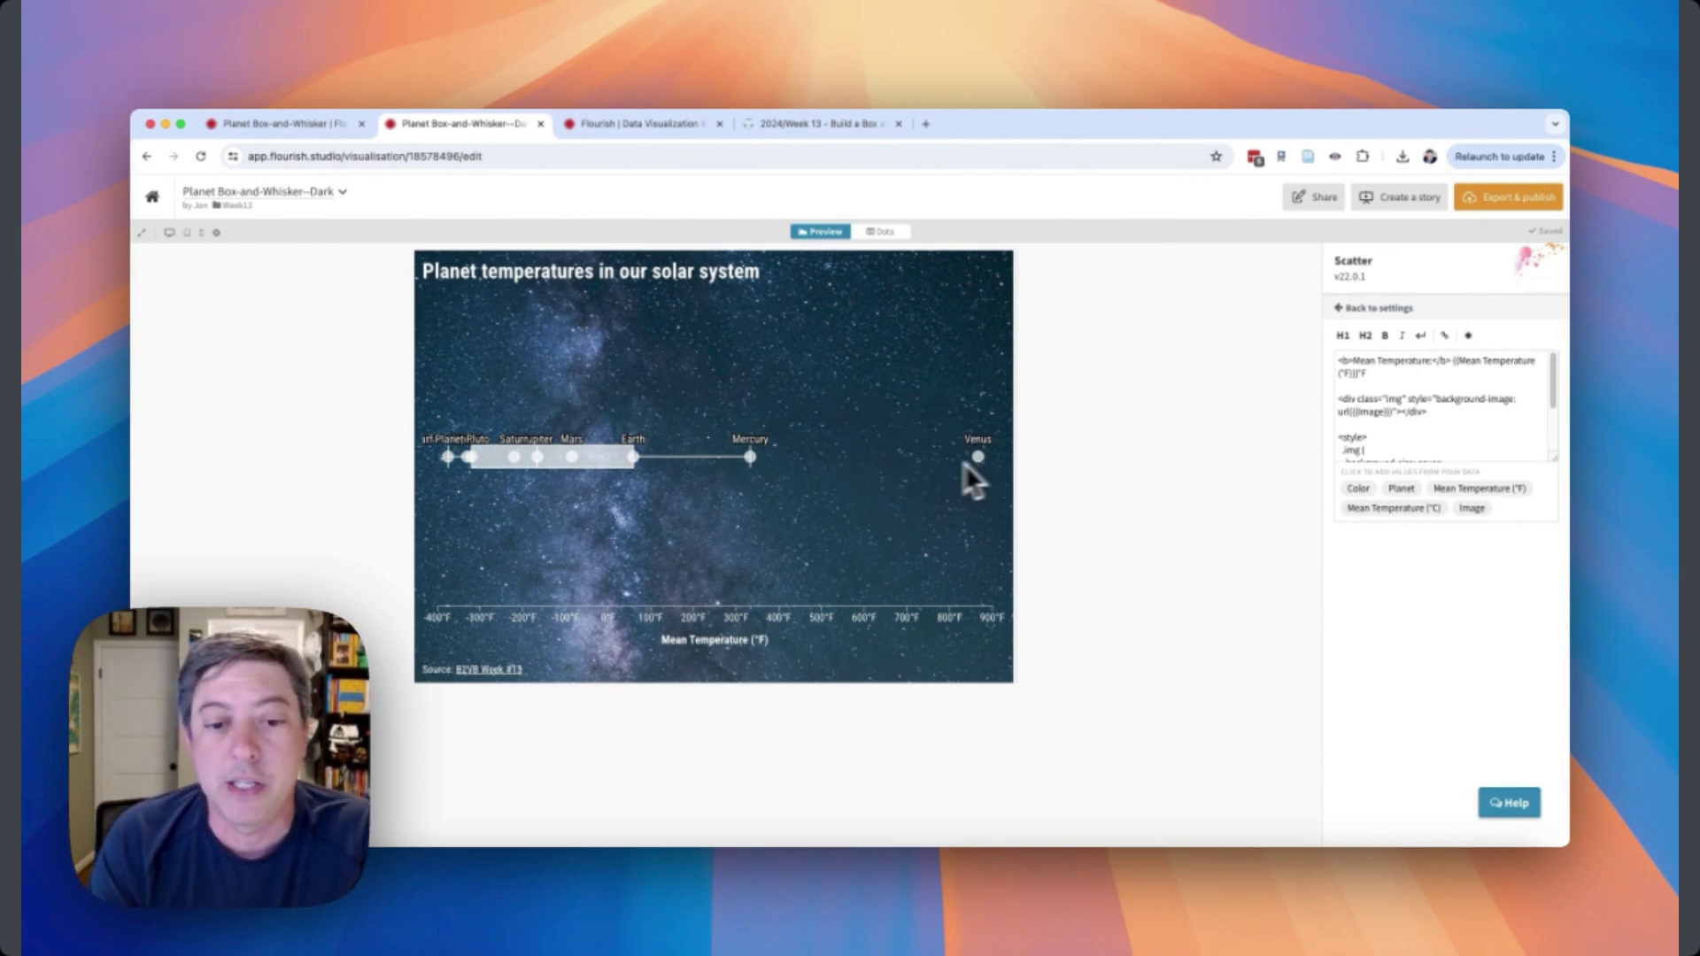
mouse_move(757, 464)
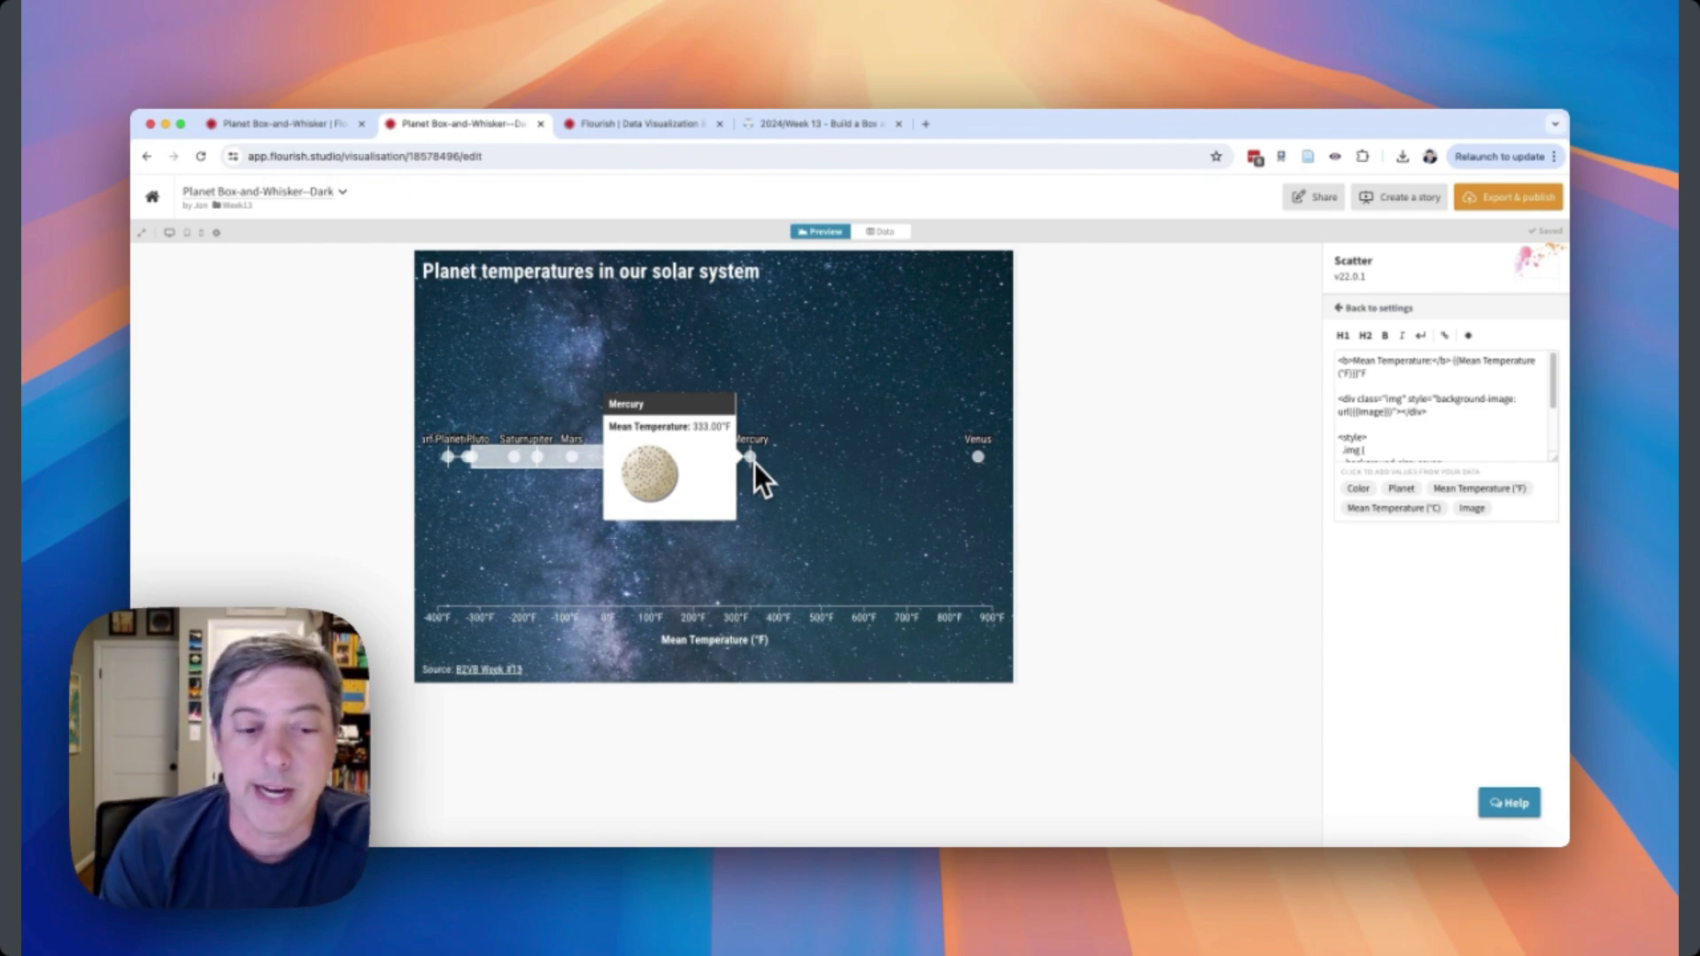
mouse_move(627, 476)
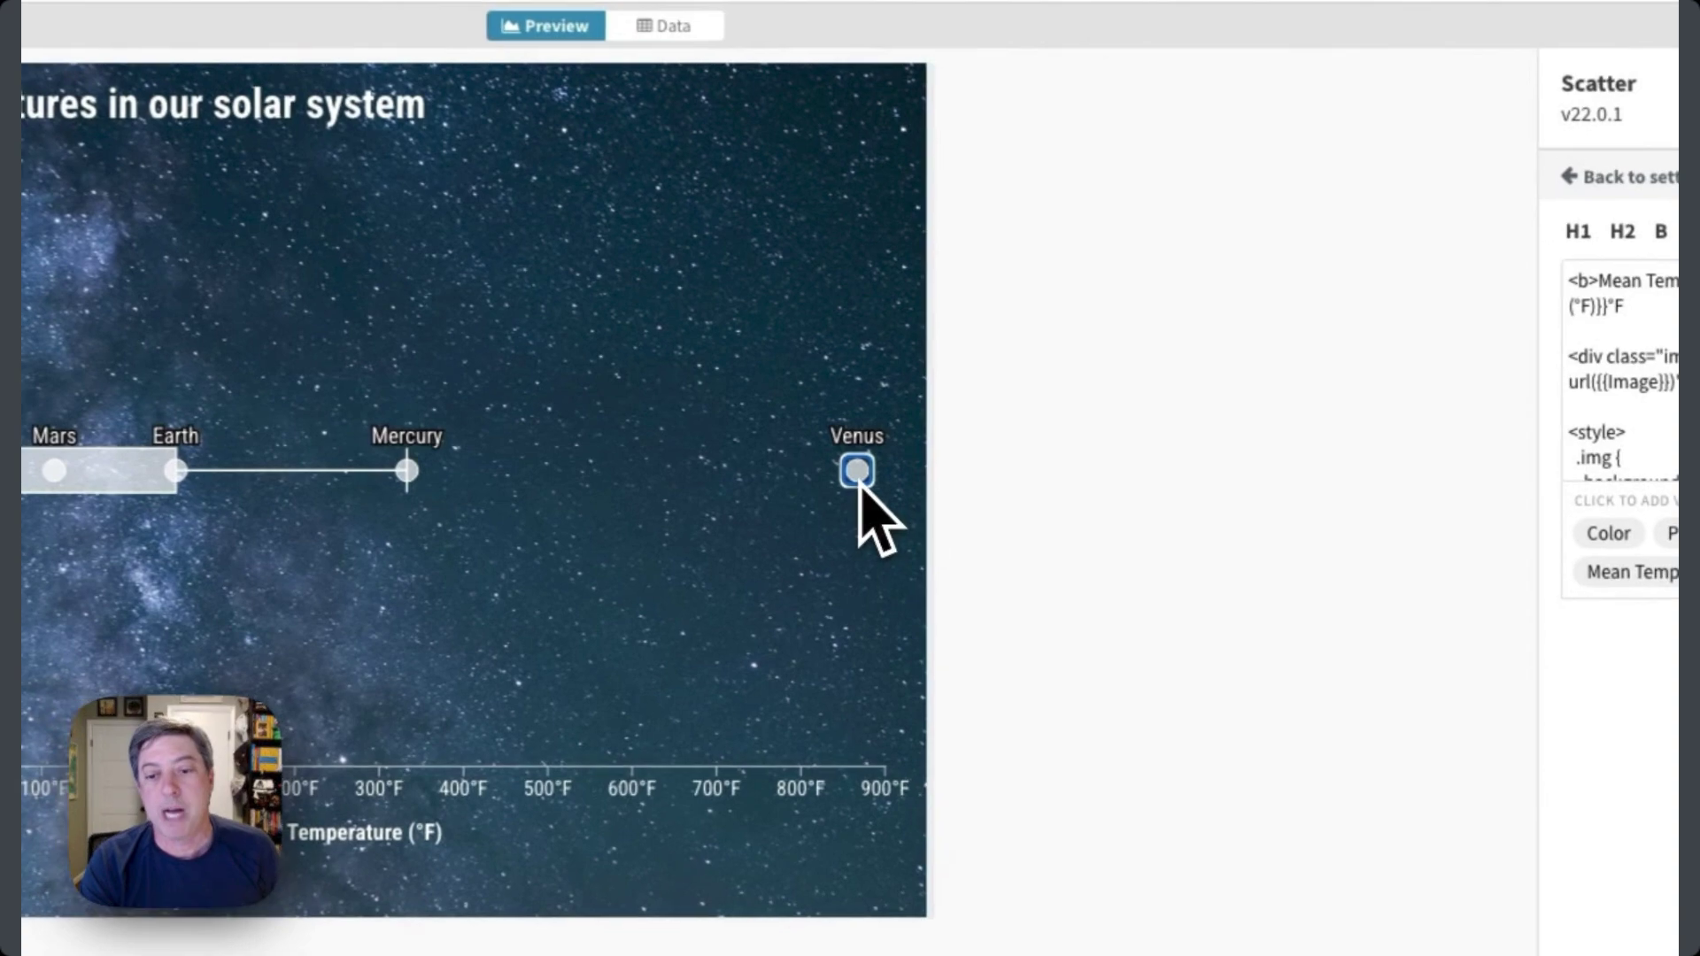
mouse_move(857, 478)
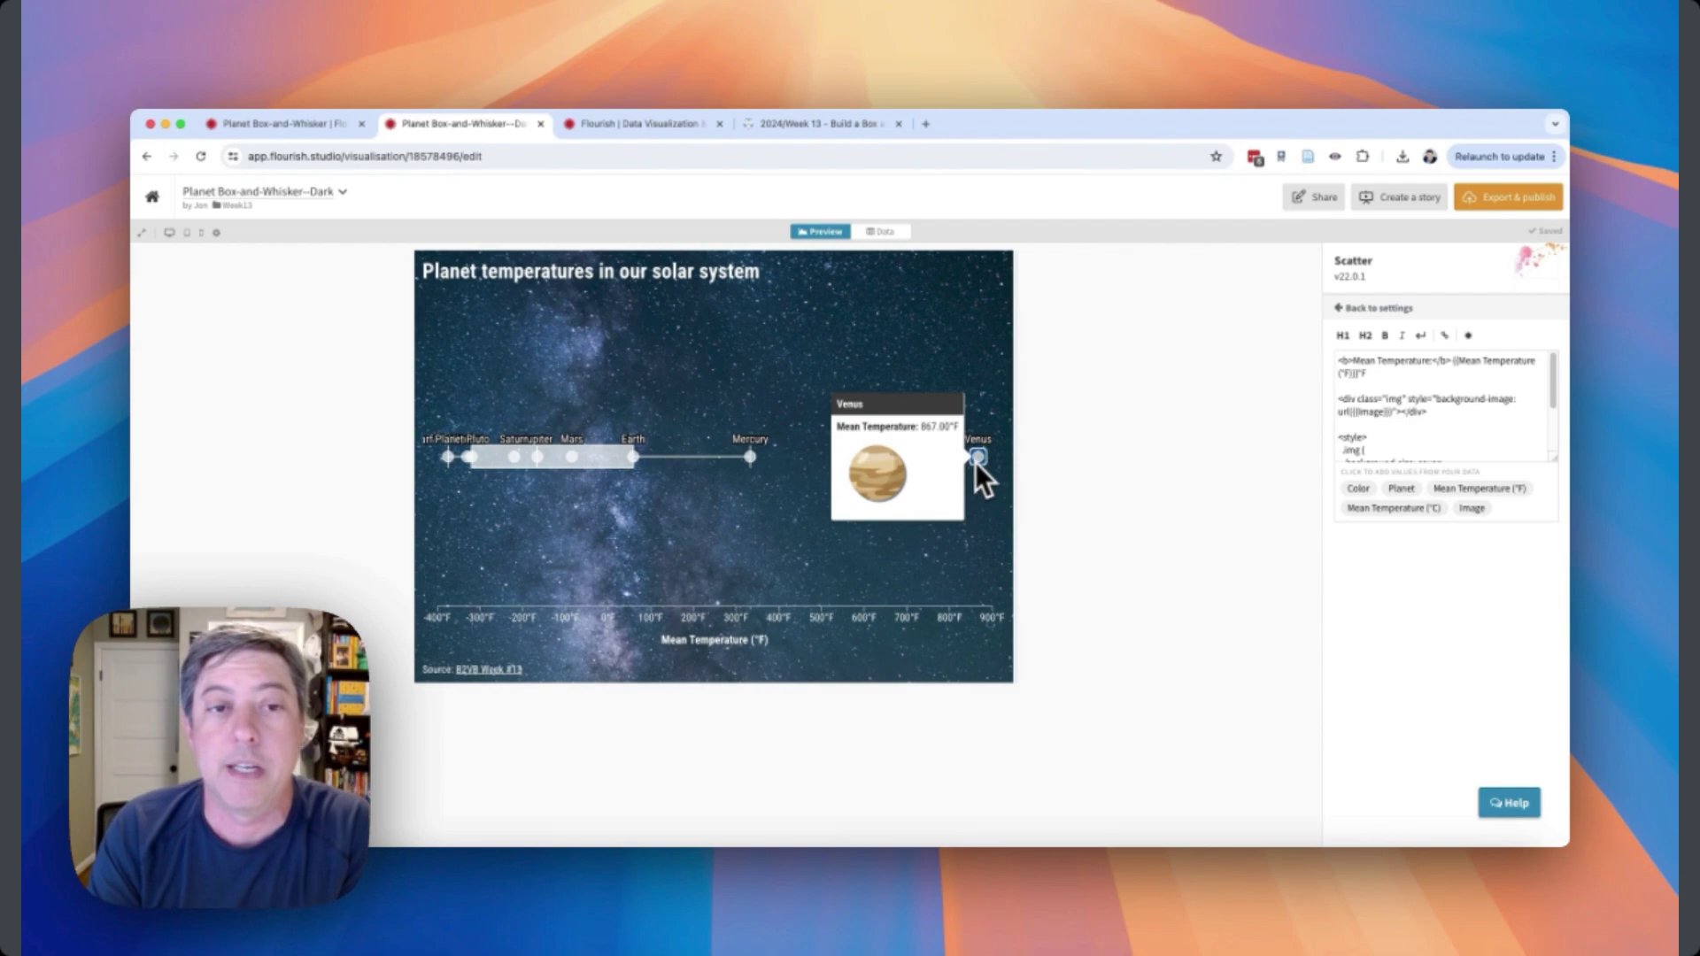
left_click(875, 233)
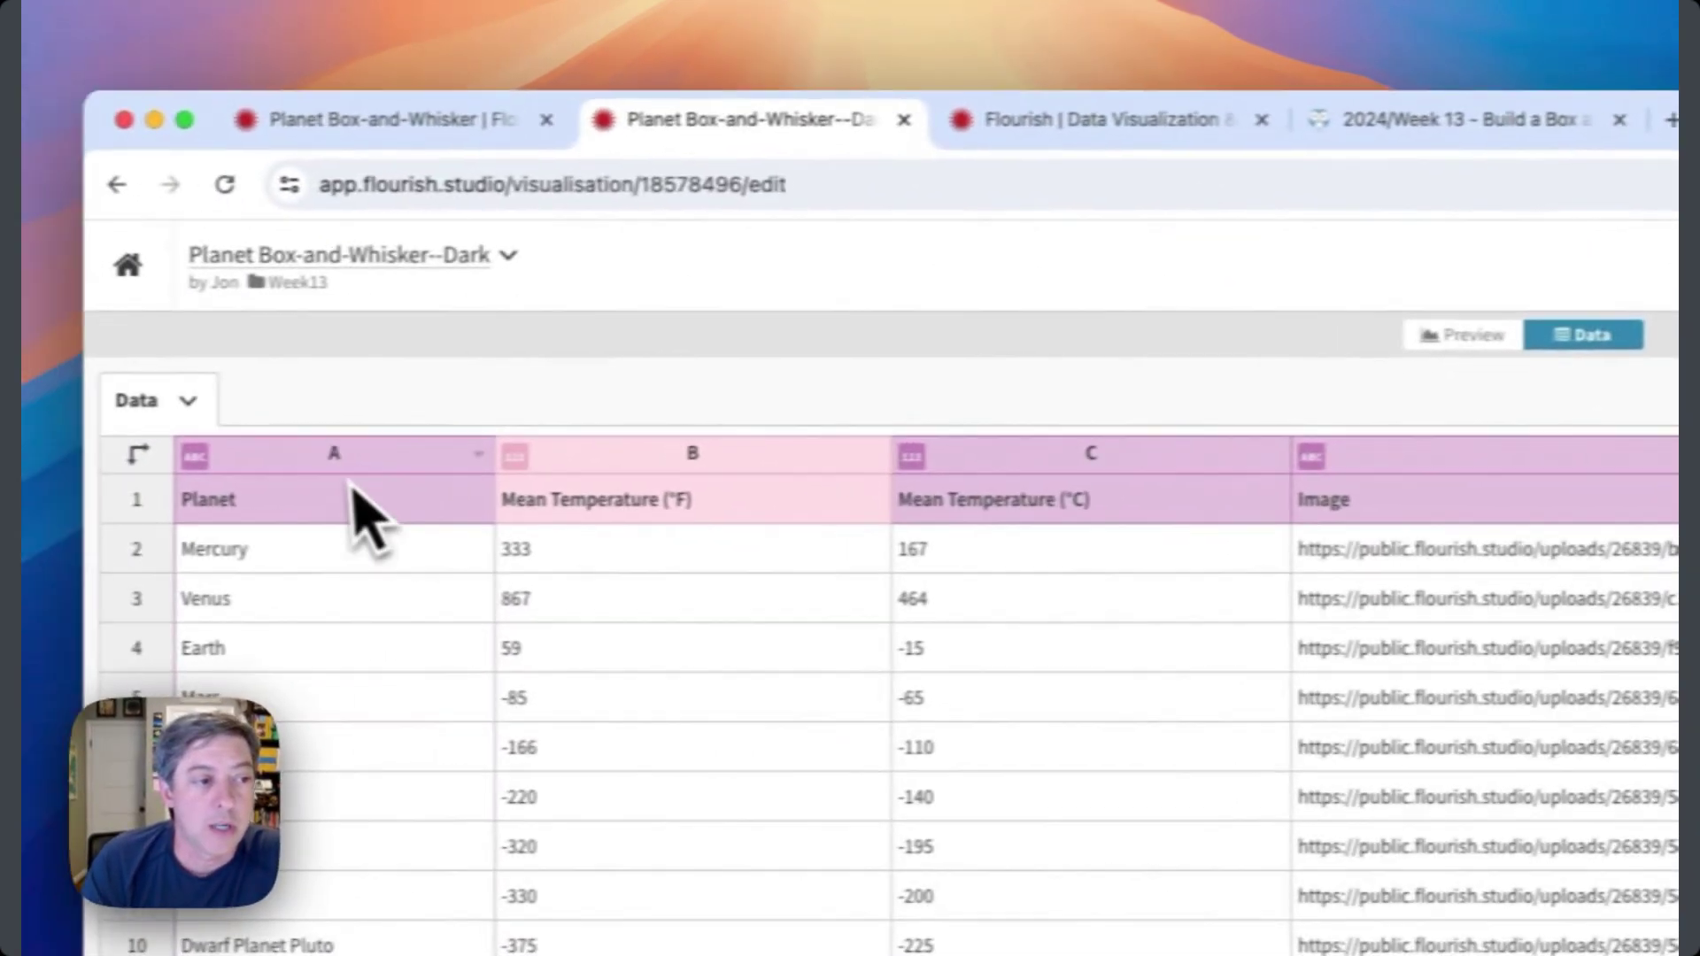
left_click_drag(354, 493, 1123, 429)
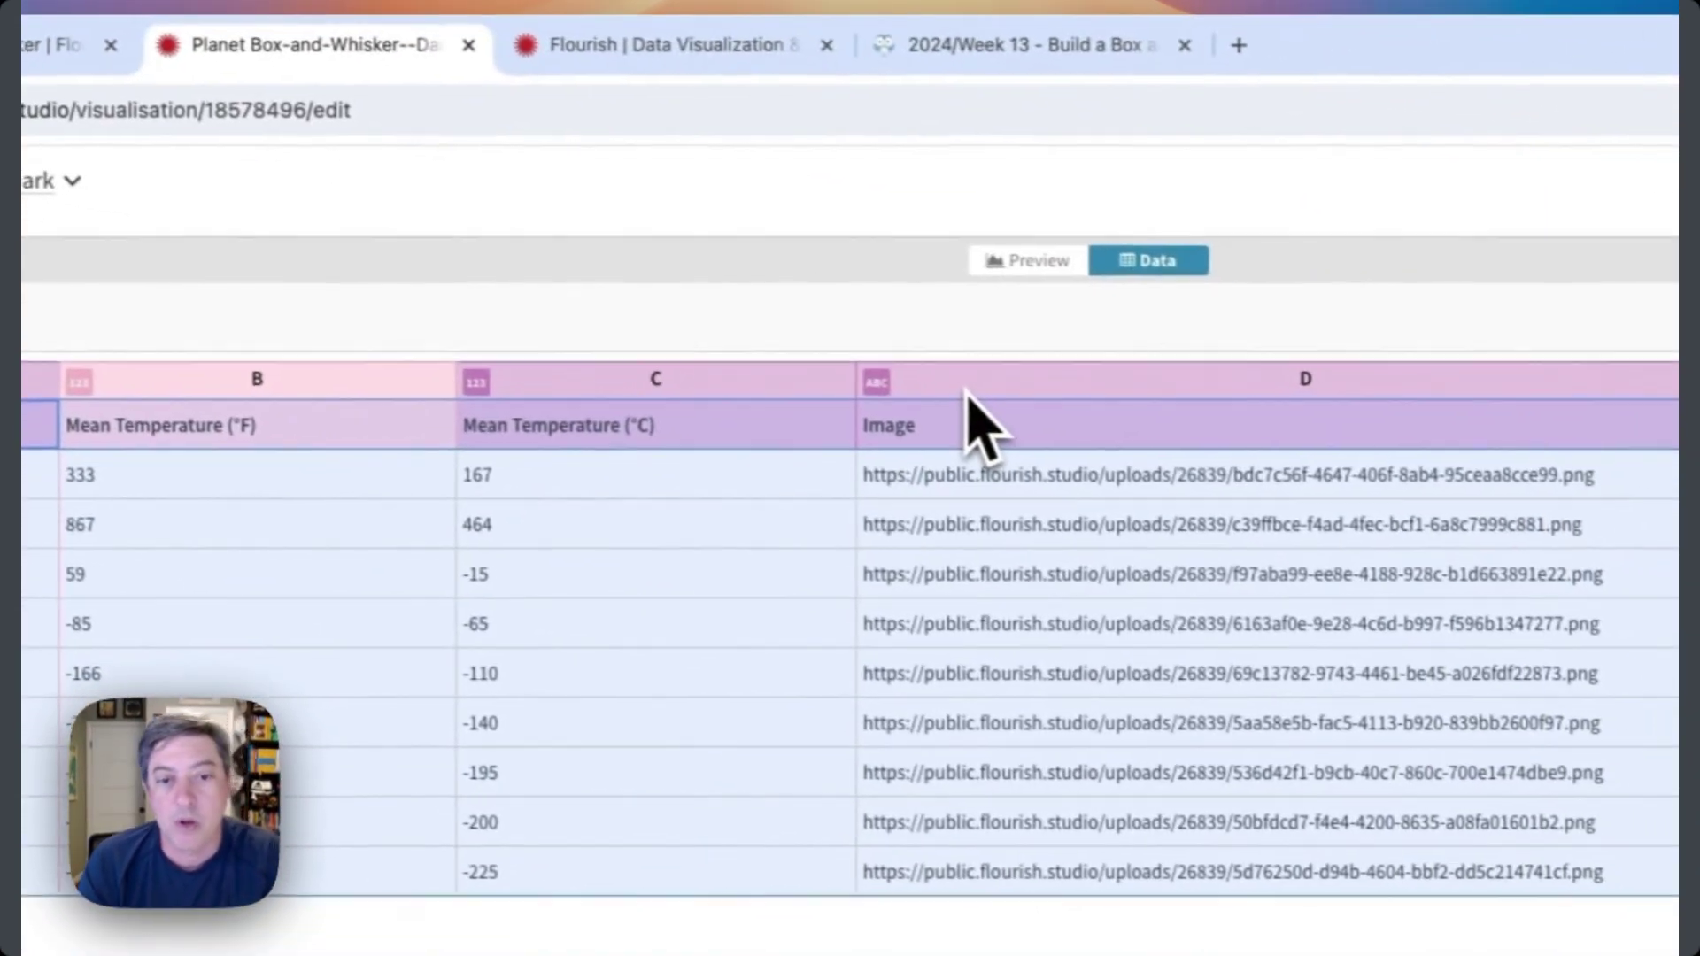
left_click(1227, 500)
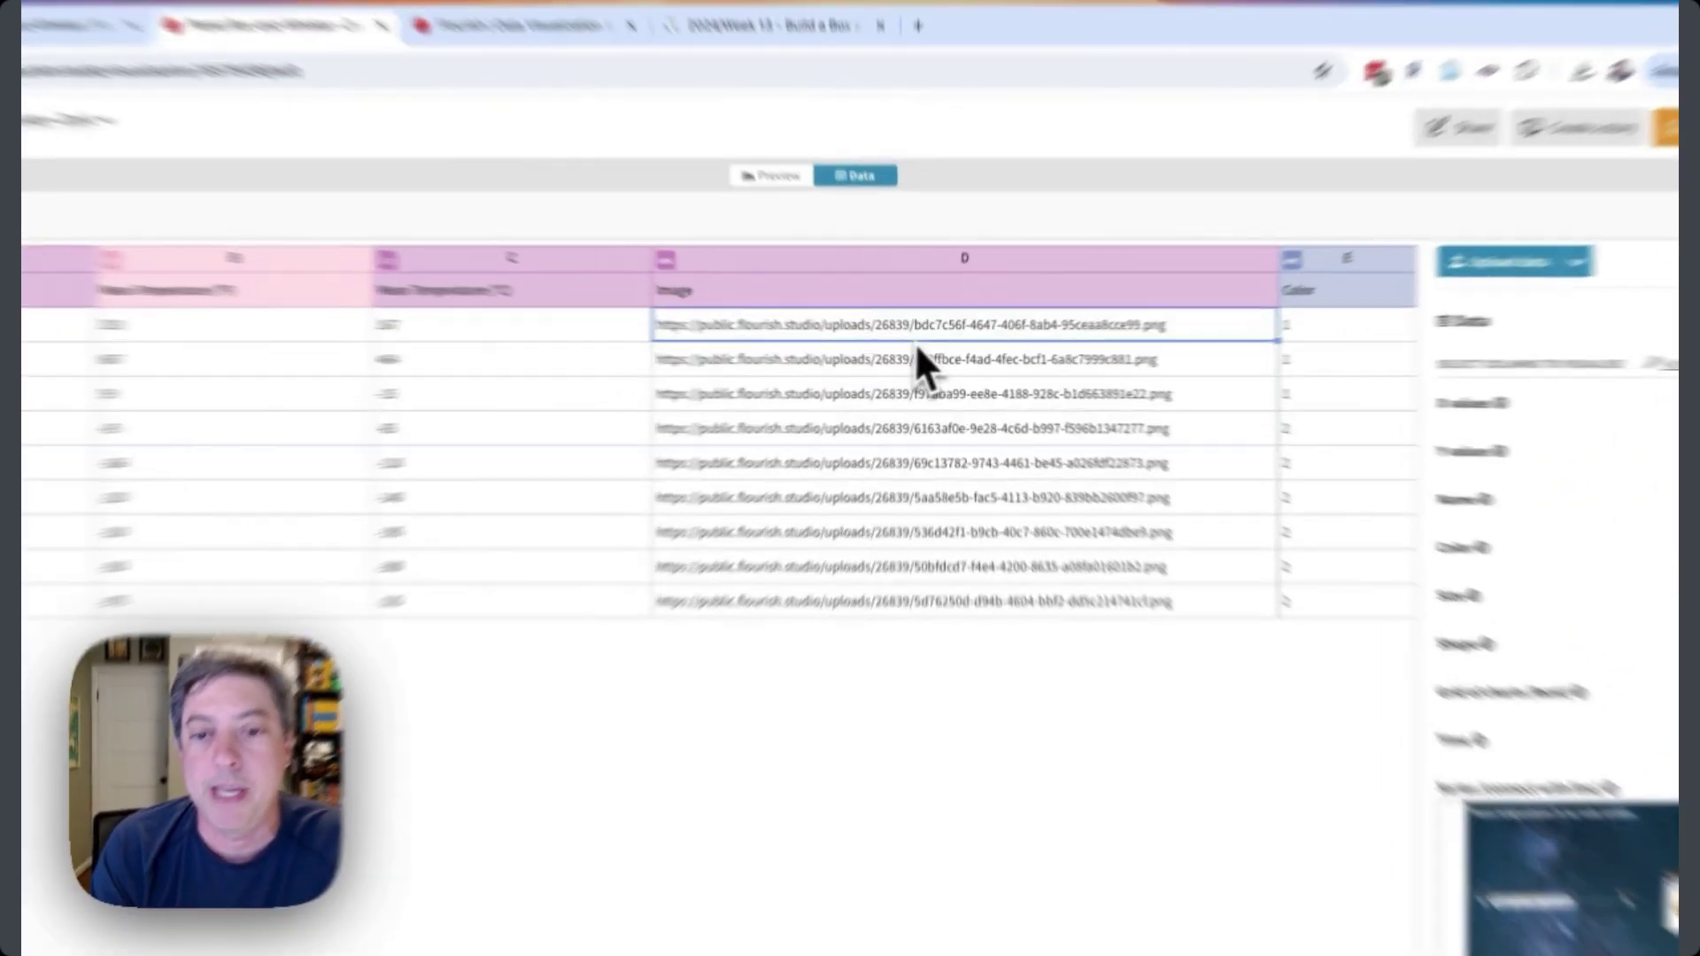
right_click(890, 343)
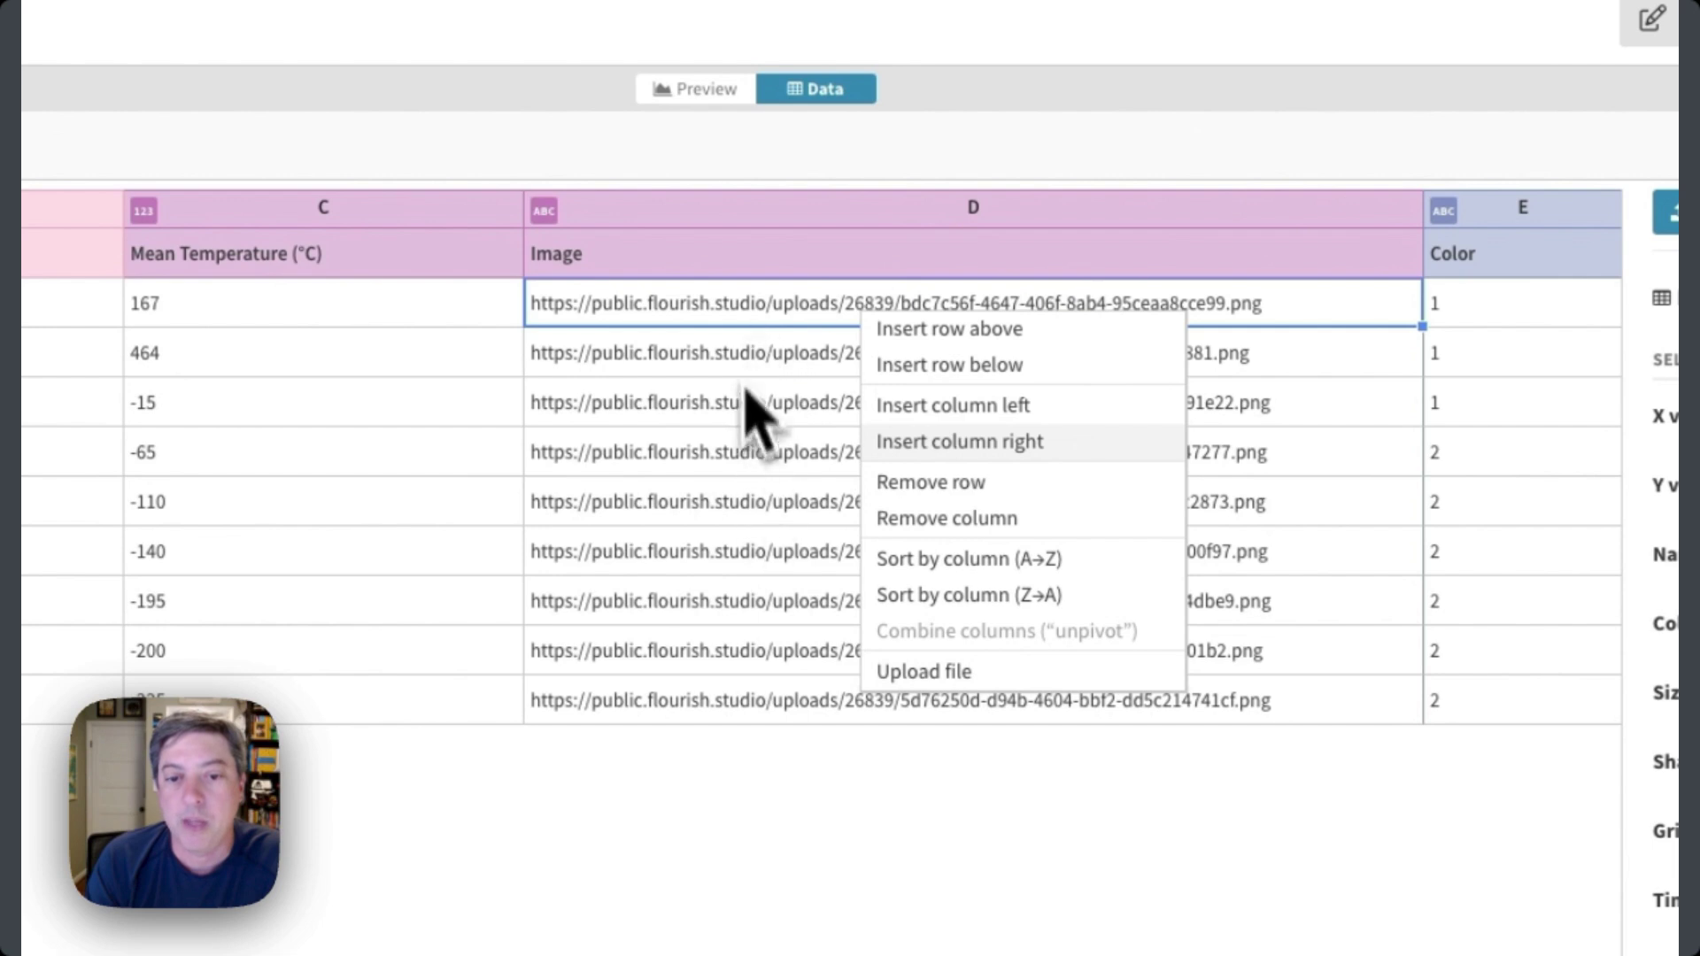
key("Escape")
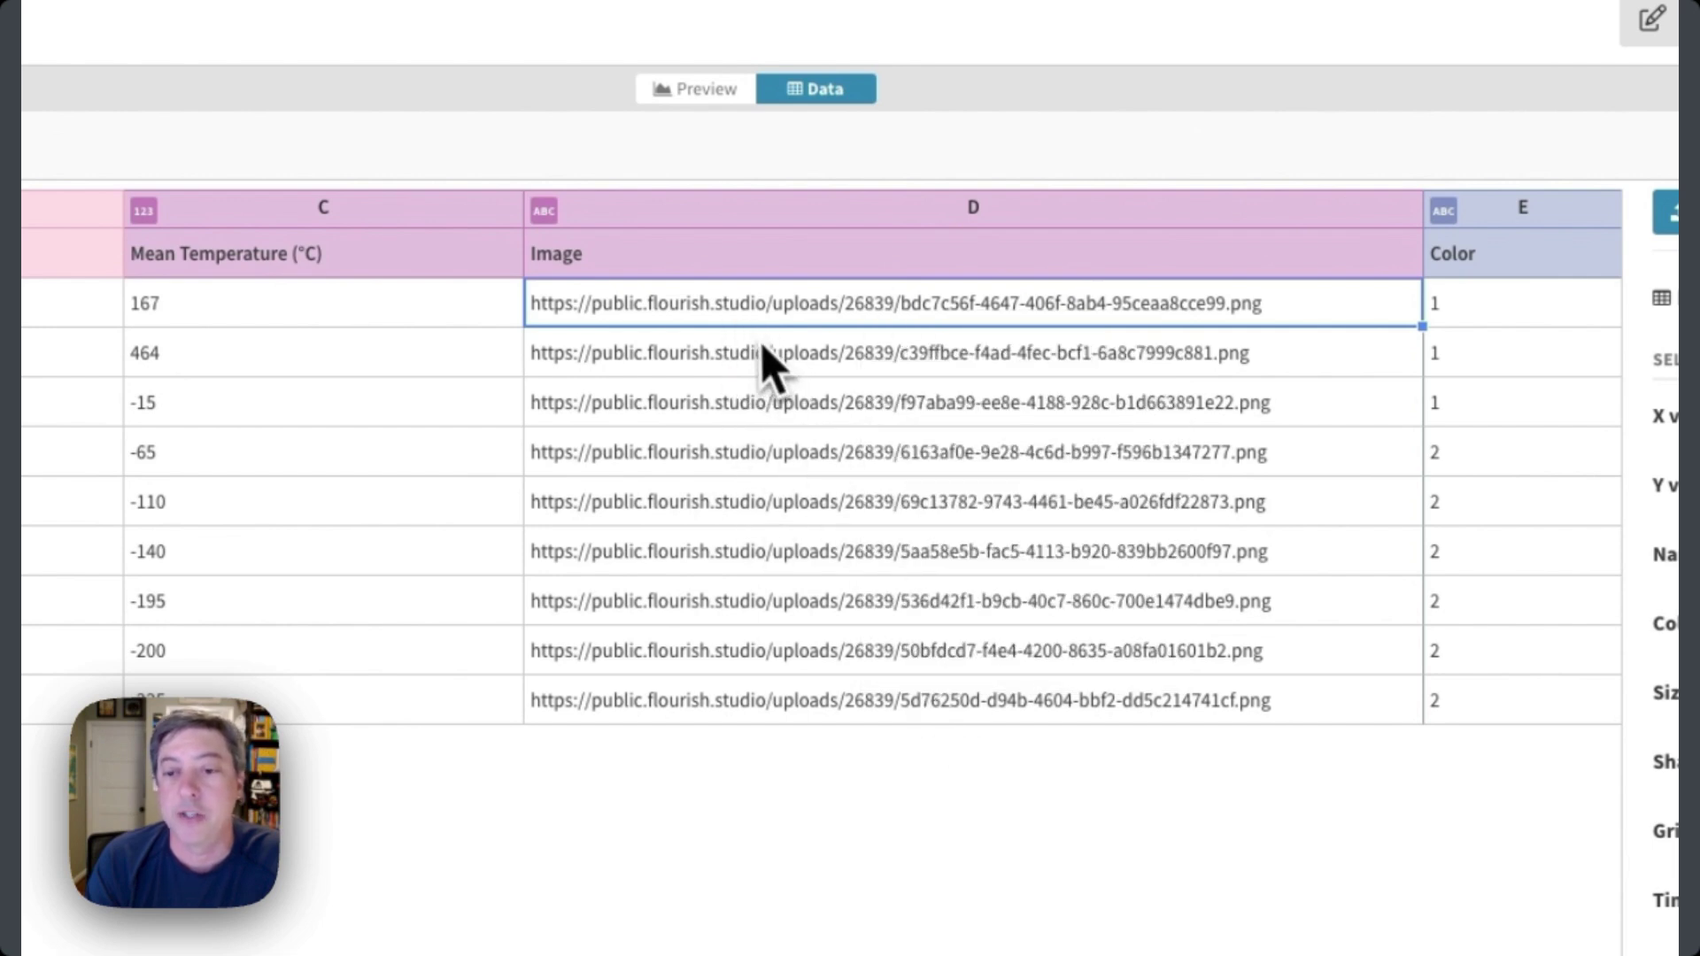
left_click(764, 345)
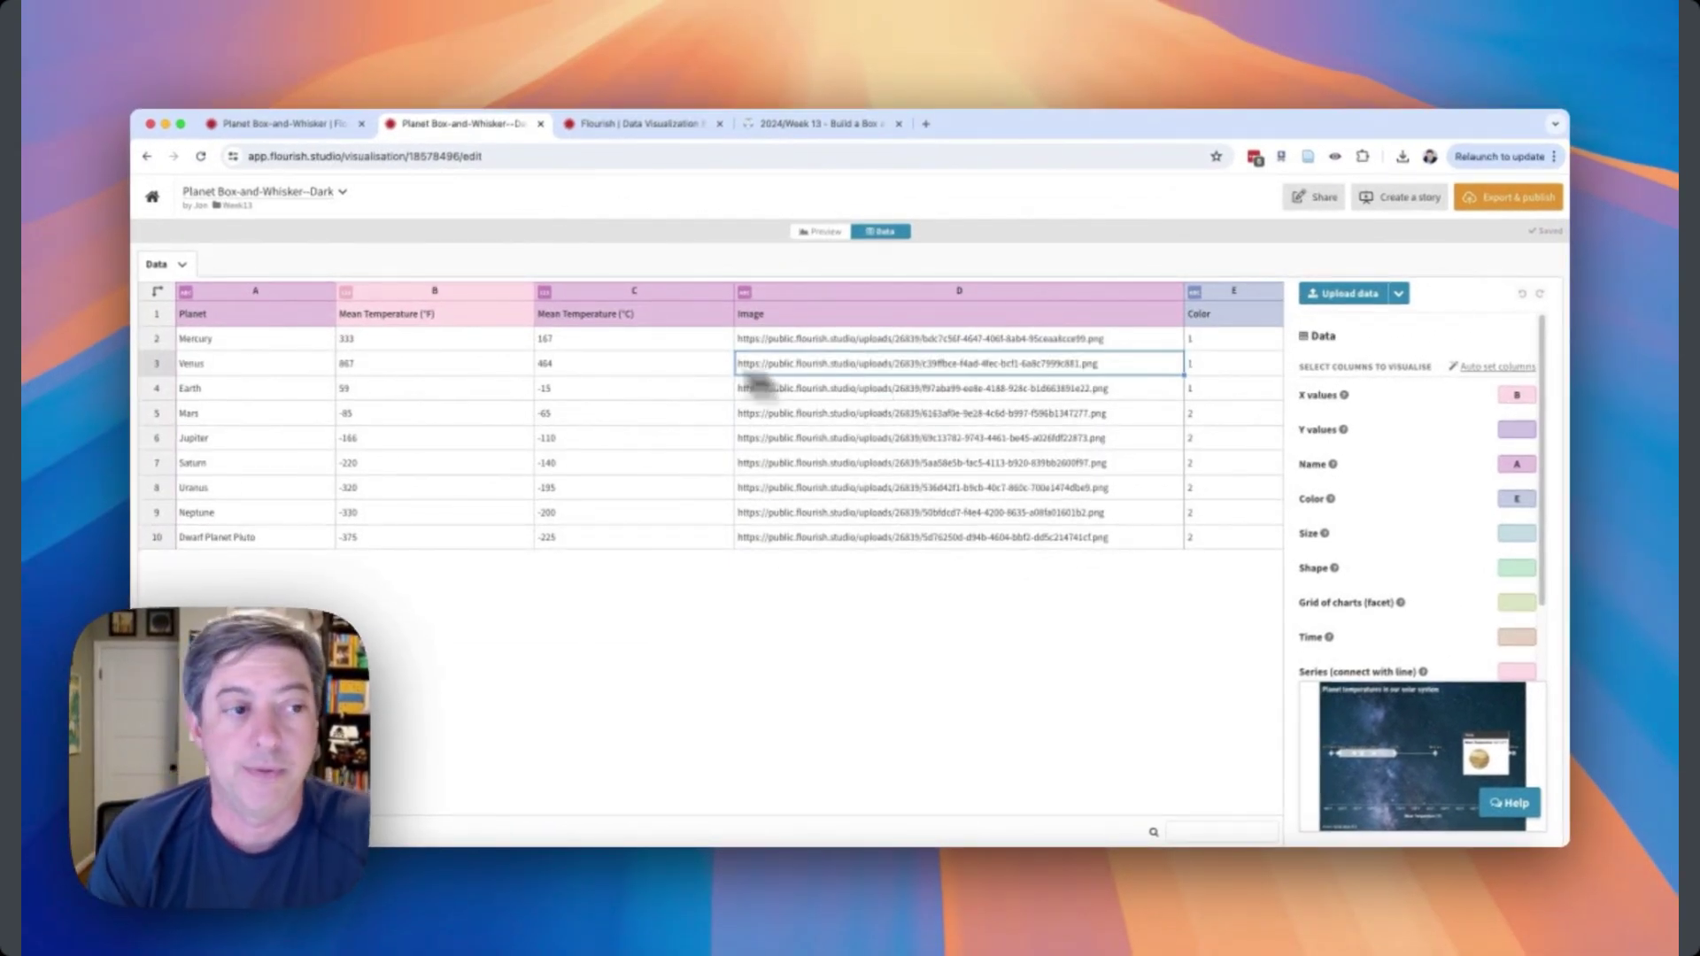
left_click(278, 314)
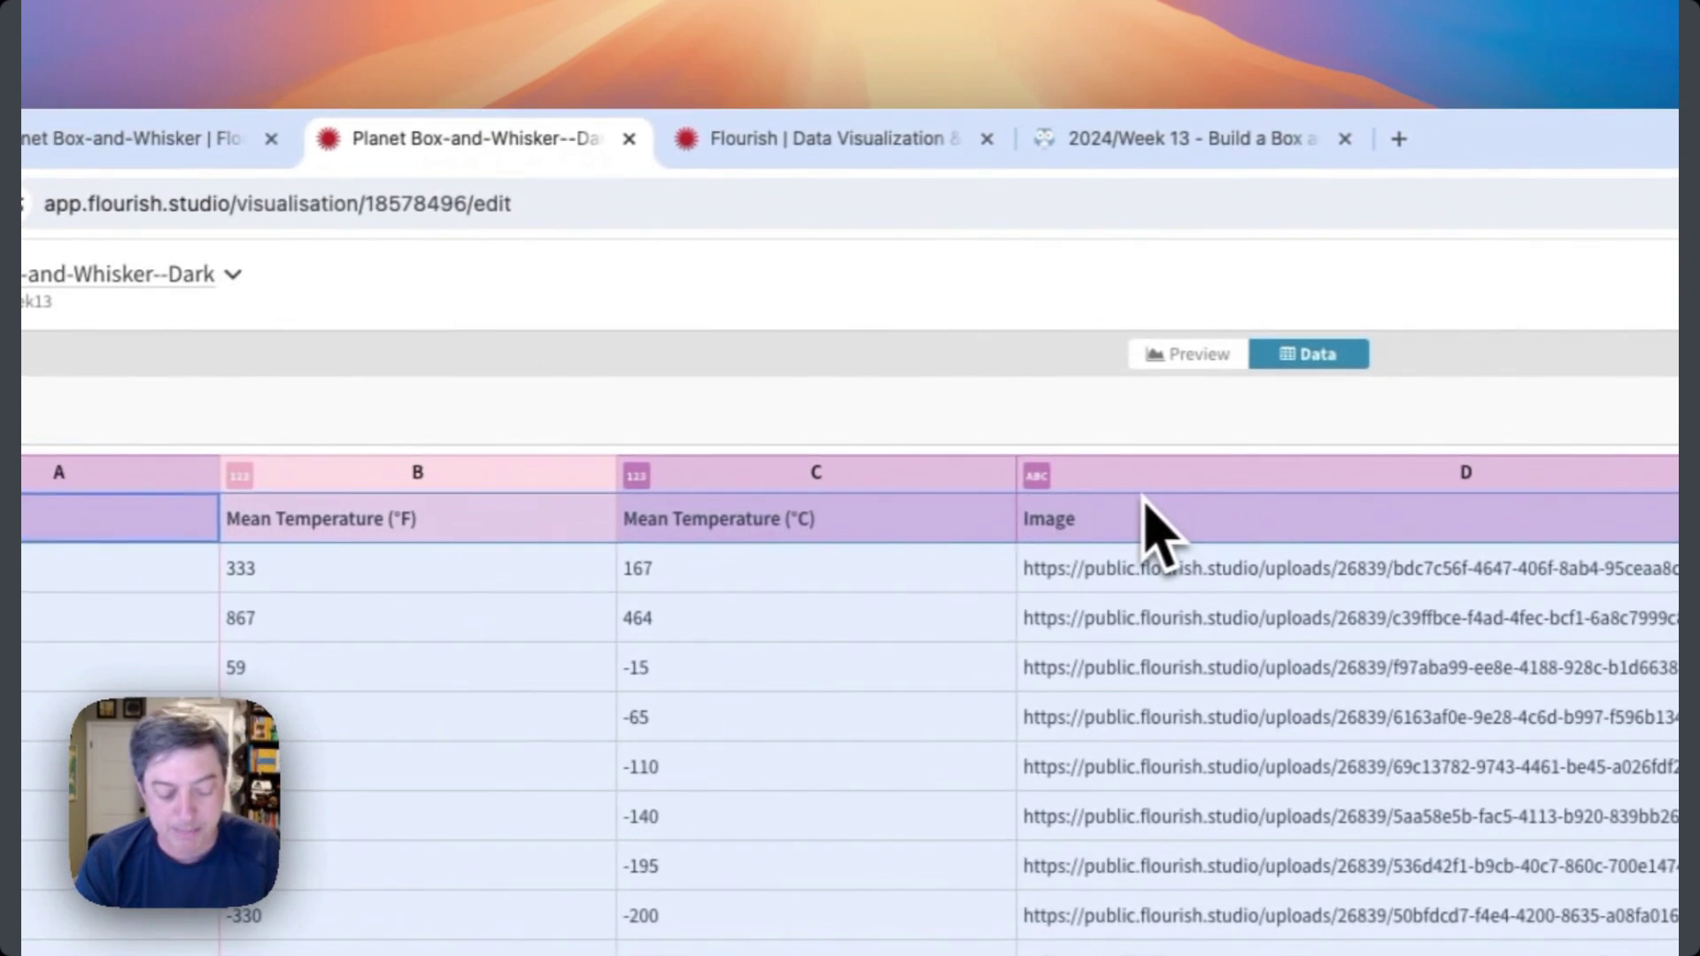
In the Week13 folder, create a visualization from the Box plot template and view its sample data.
left_click(792, 142)
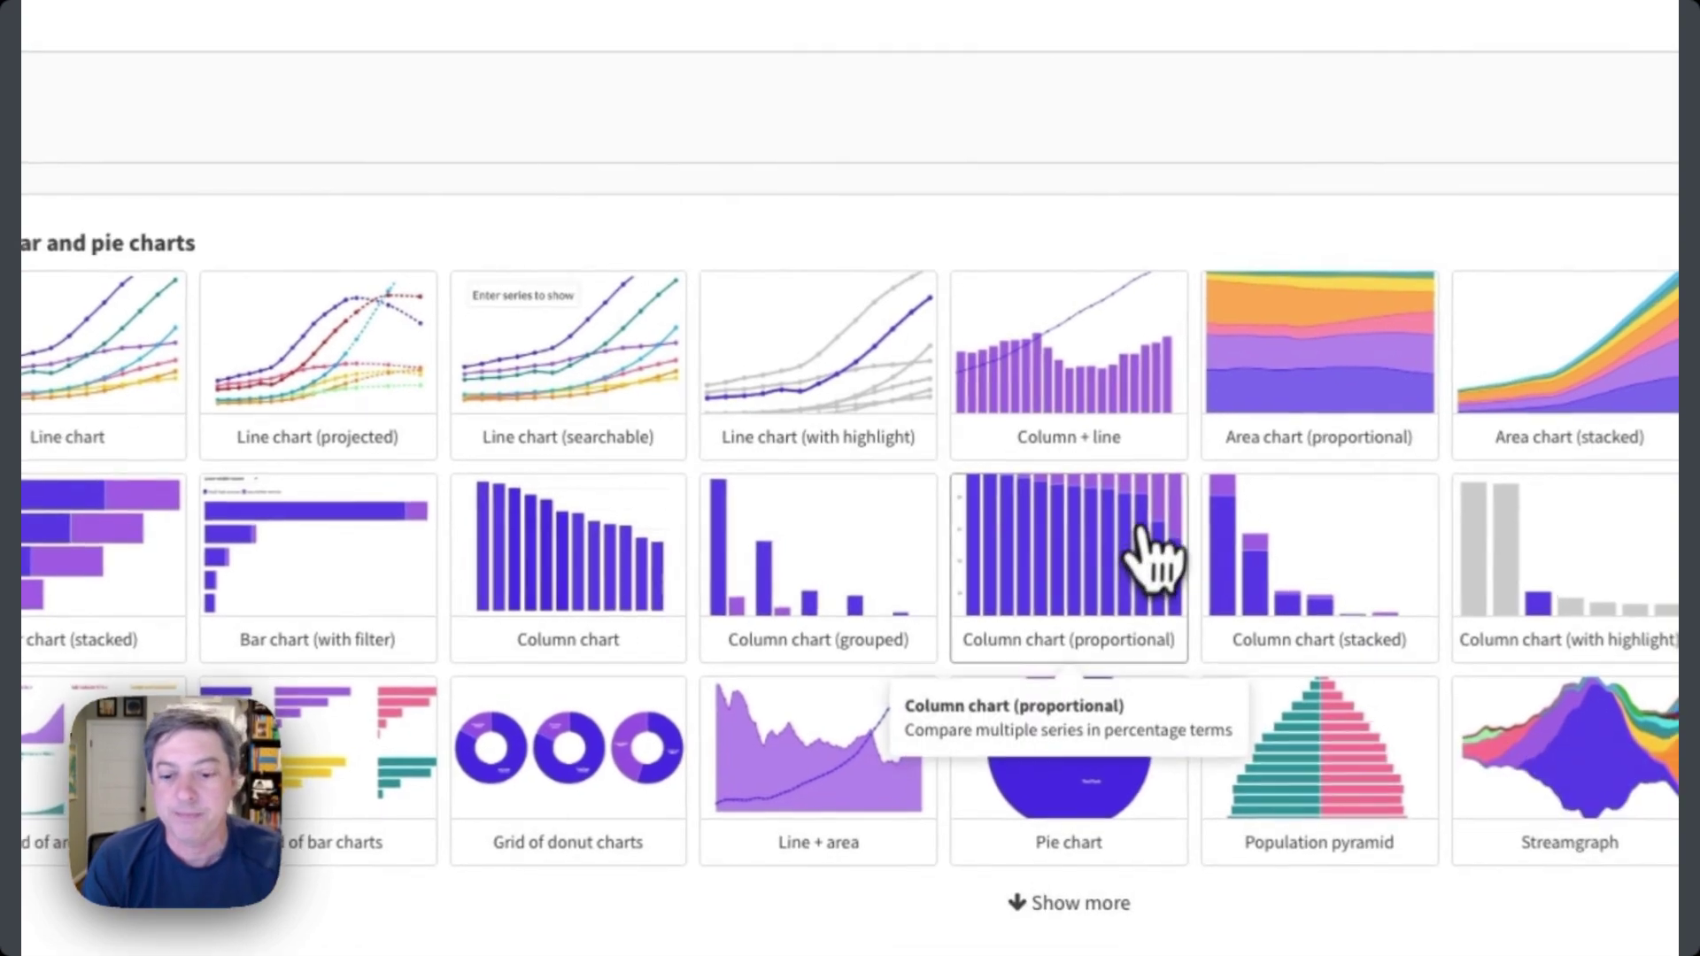
scroll(987, 535, "down", 3)
scroll(988, 536, "down", 5)
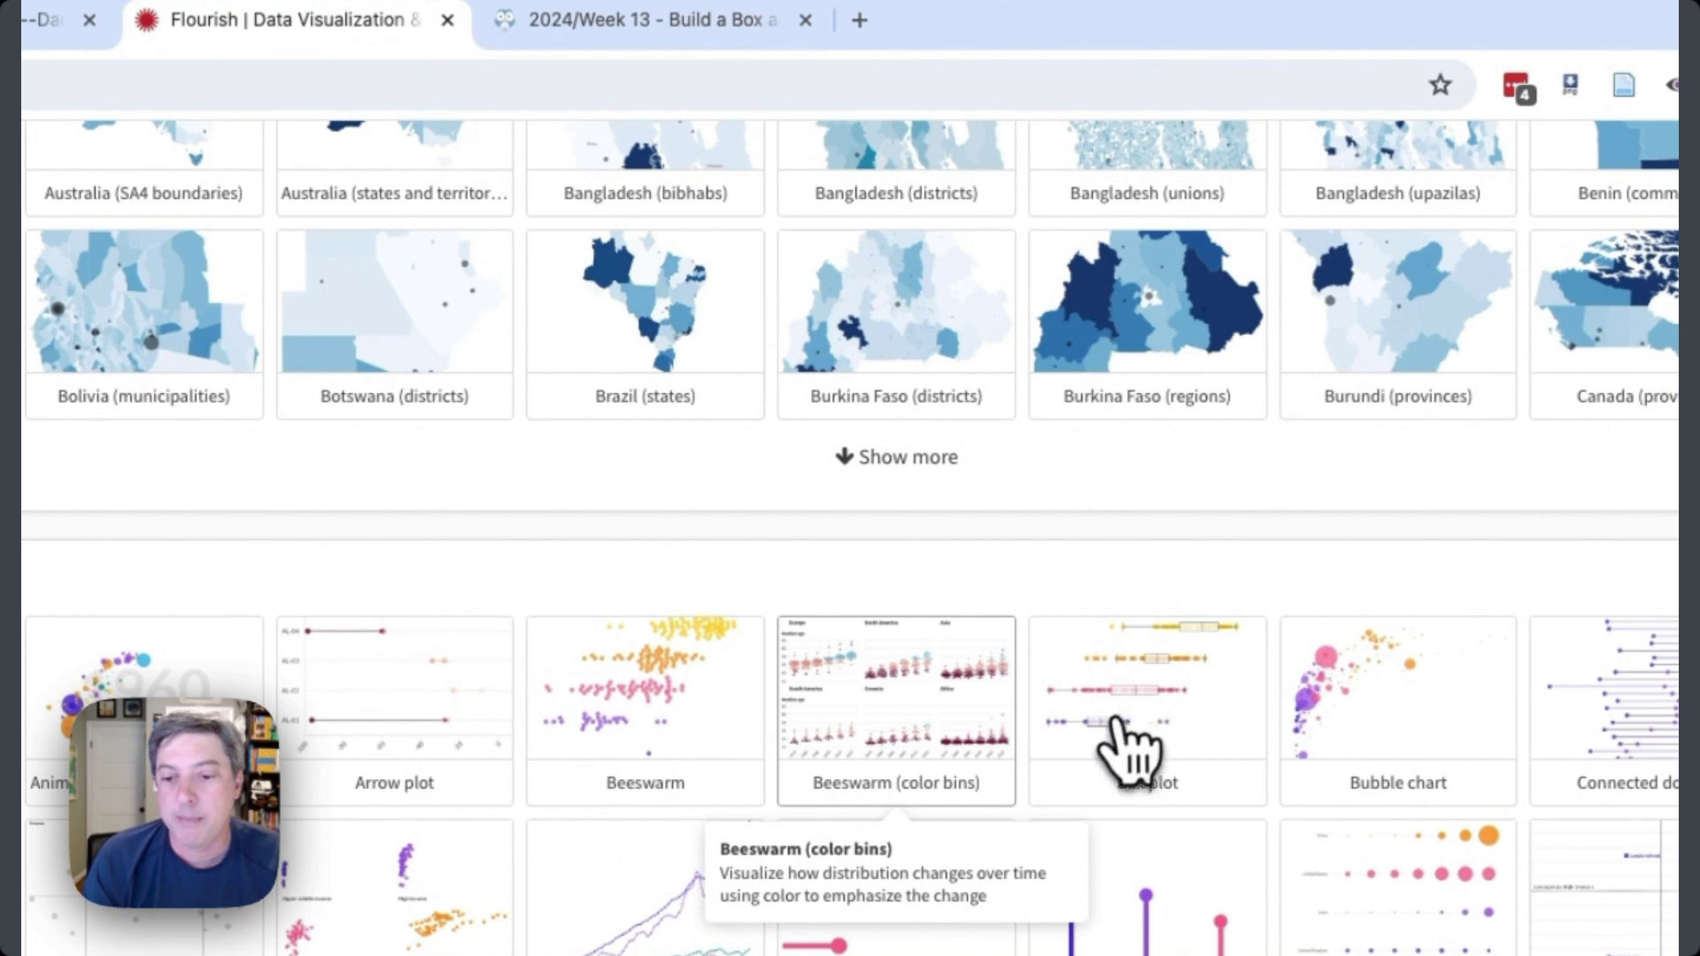
left_click(1147, 709)
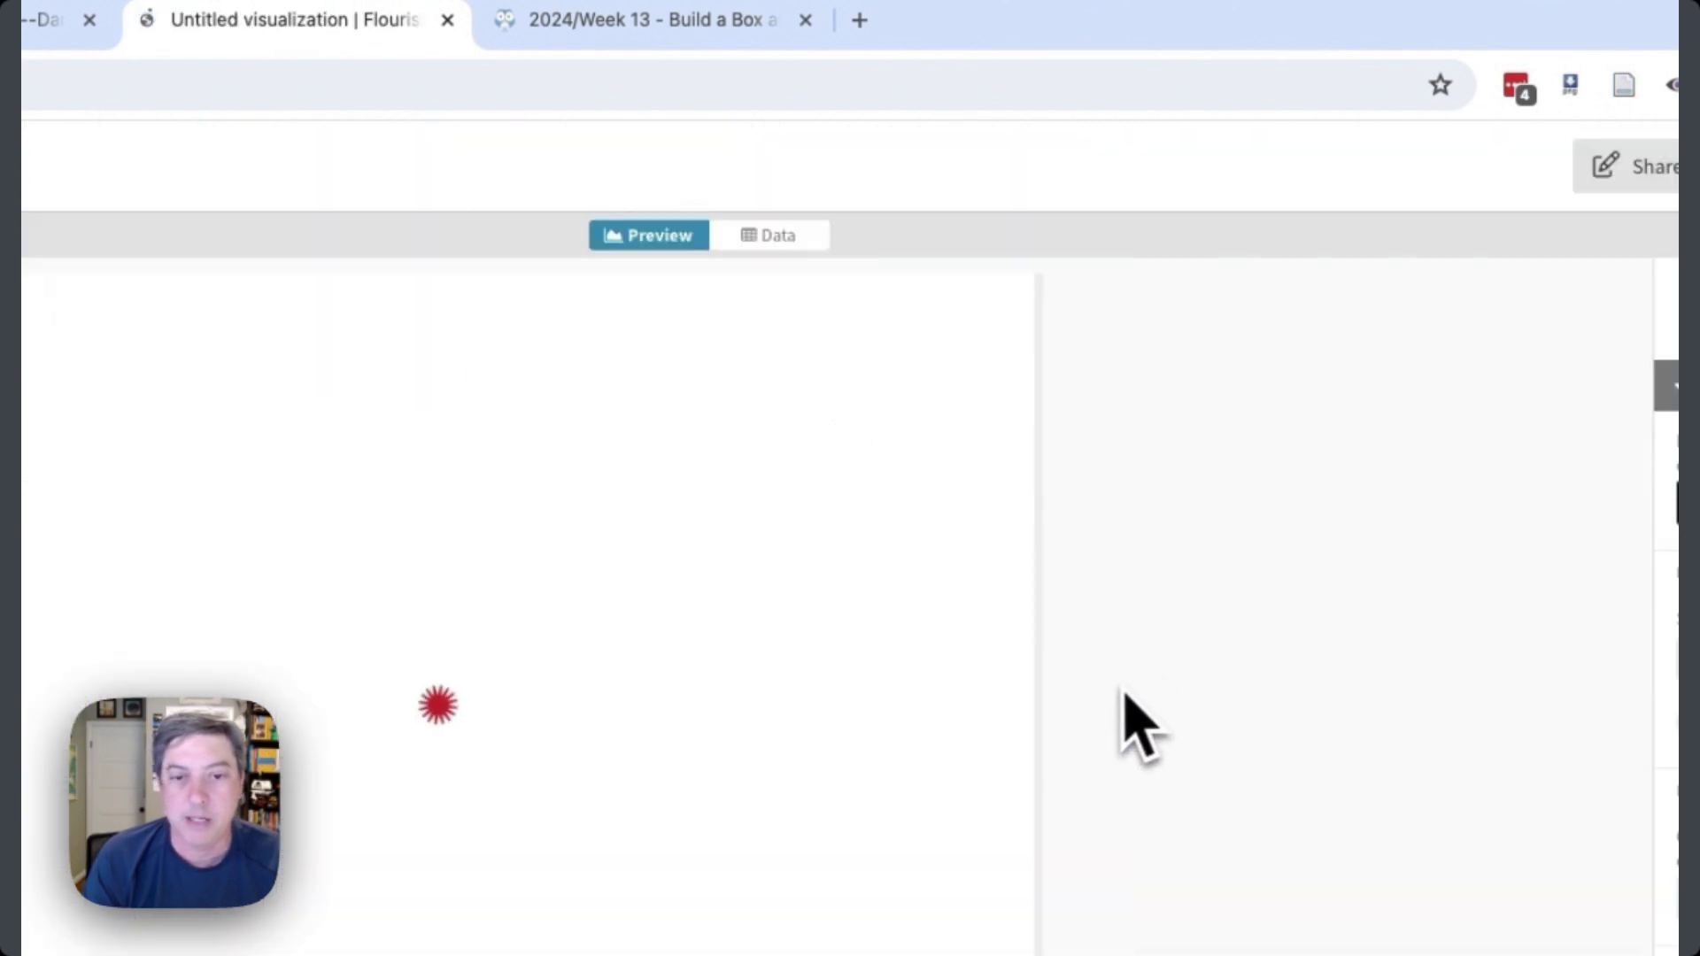
left_click(779, 237)
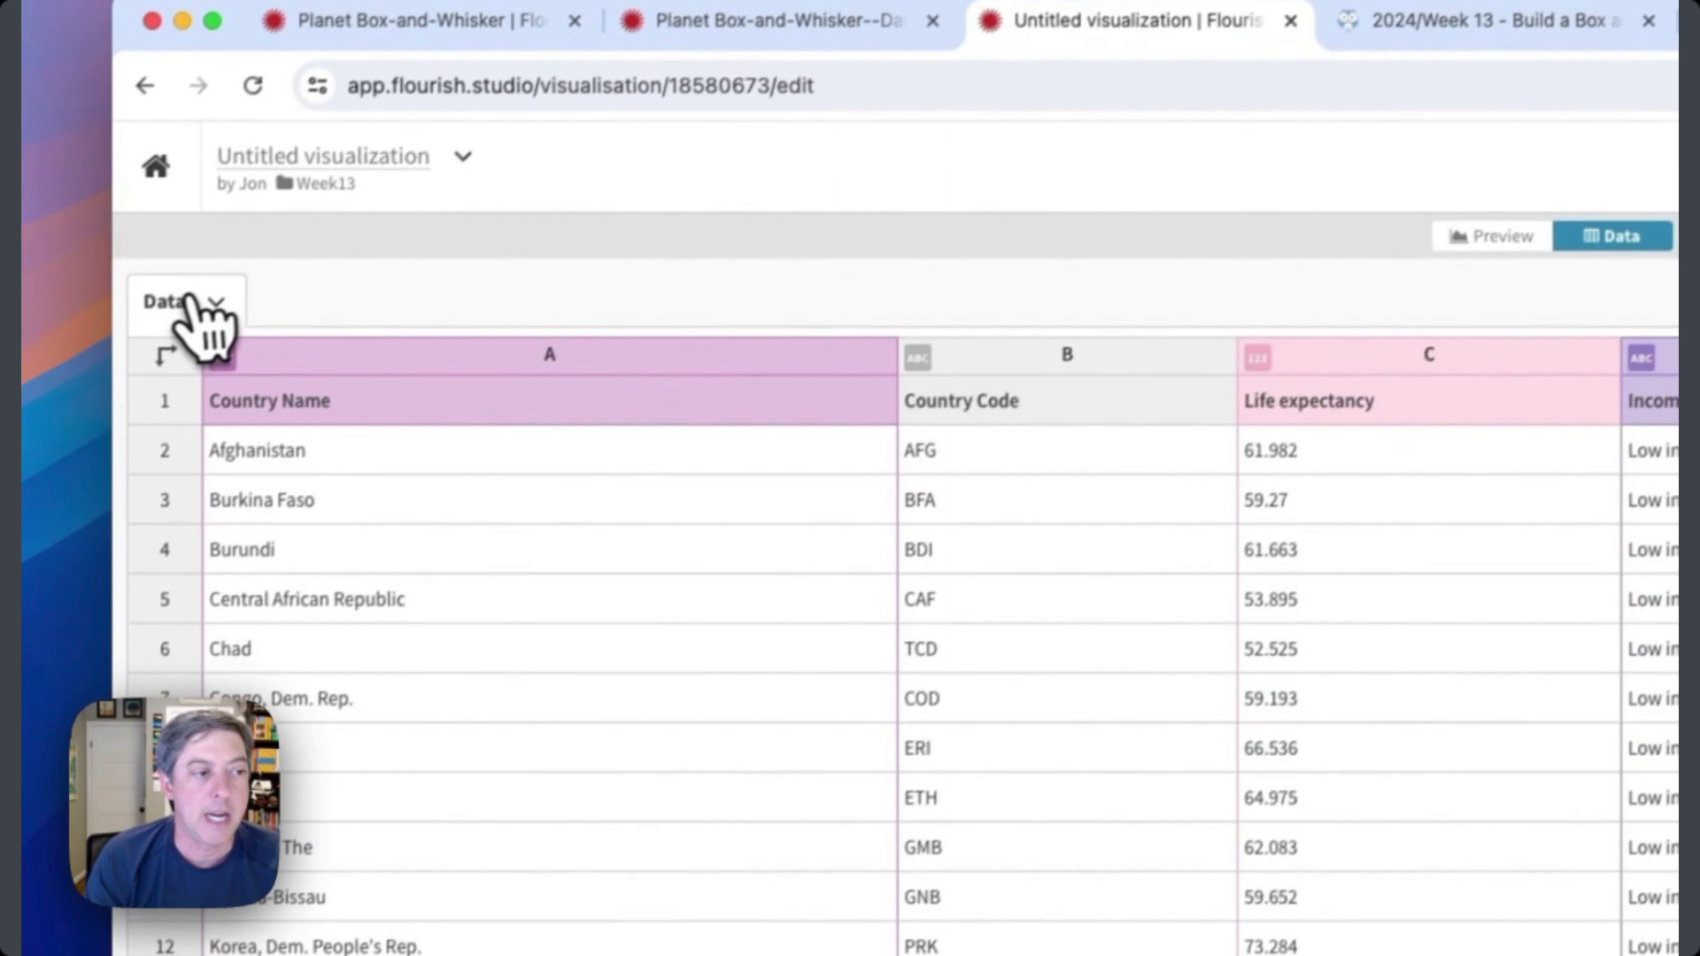
Clear the sample sheet, paste in the planet temperature table and preview it.
left_click(213, 303)
left_click(220, 478)
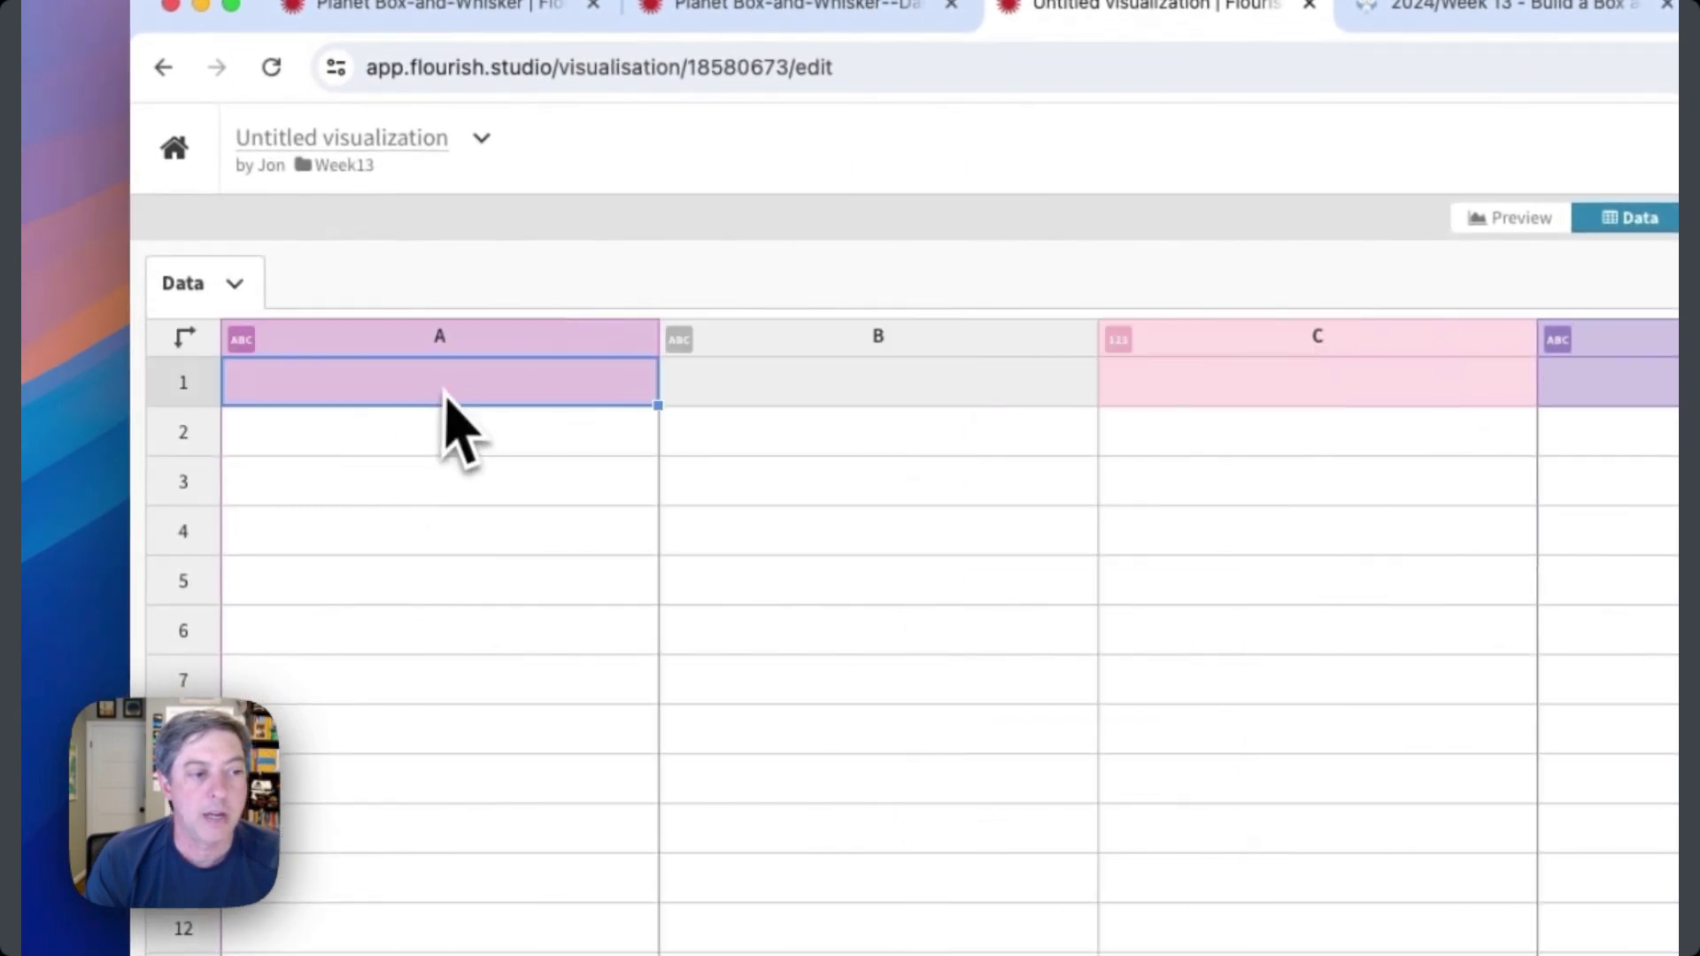
key("super+v")
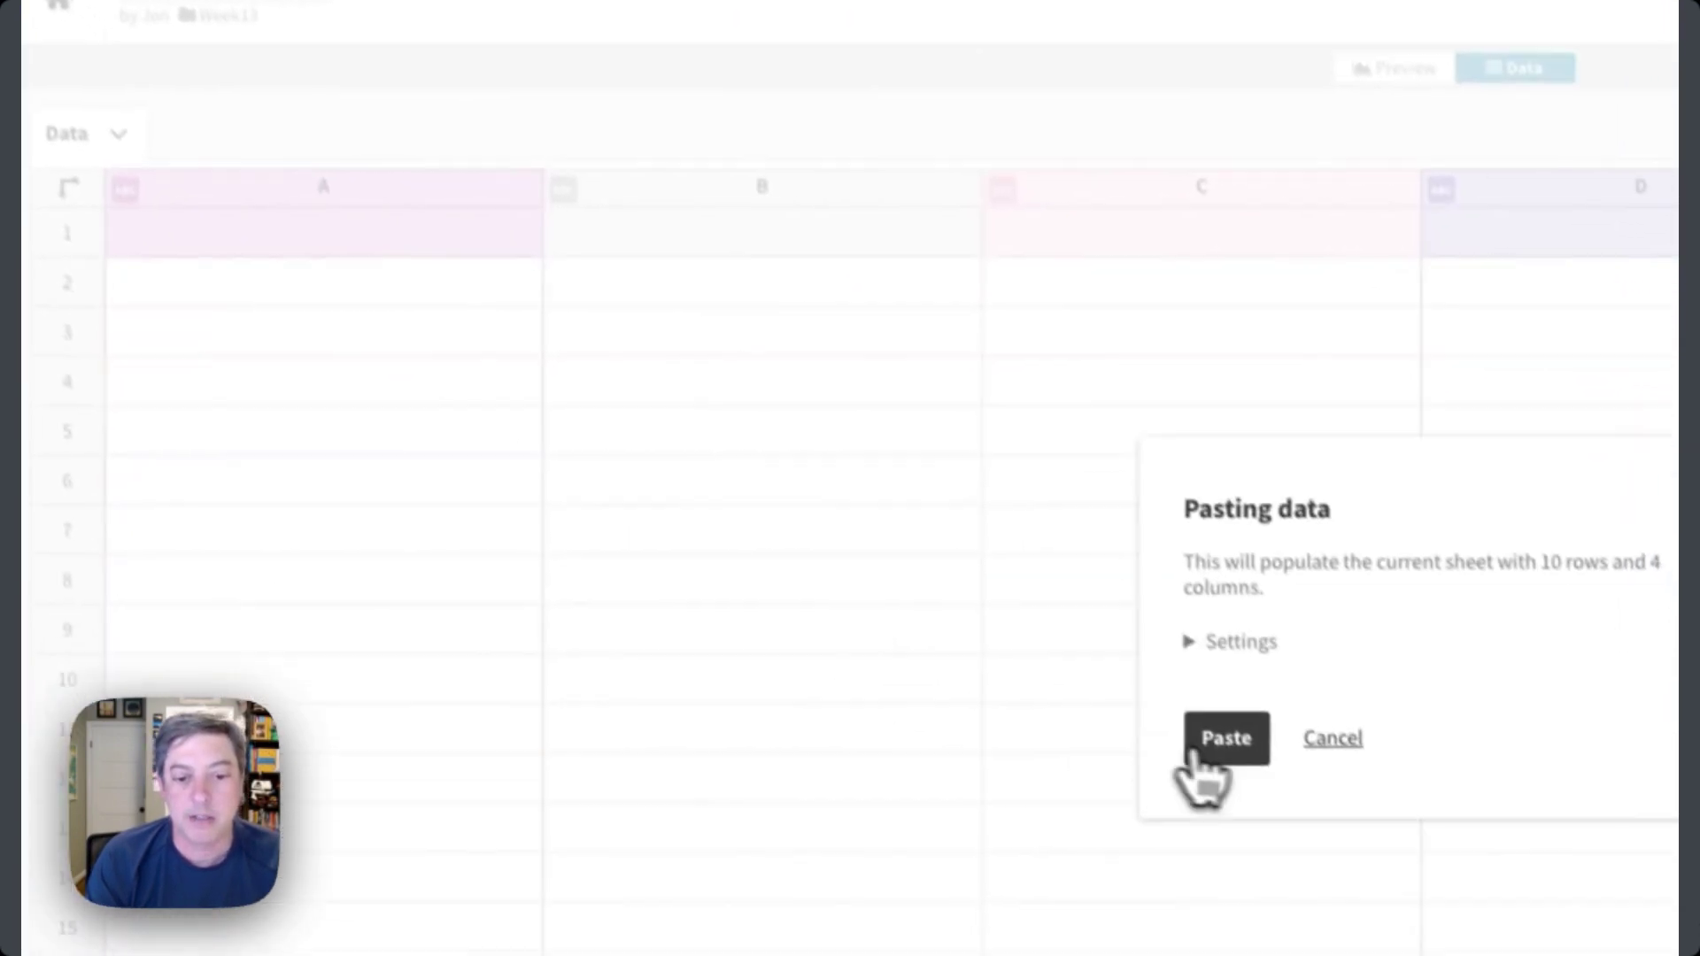
left_click(1339, 886)
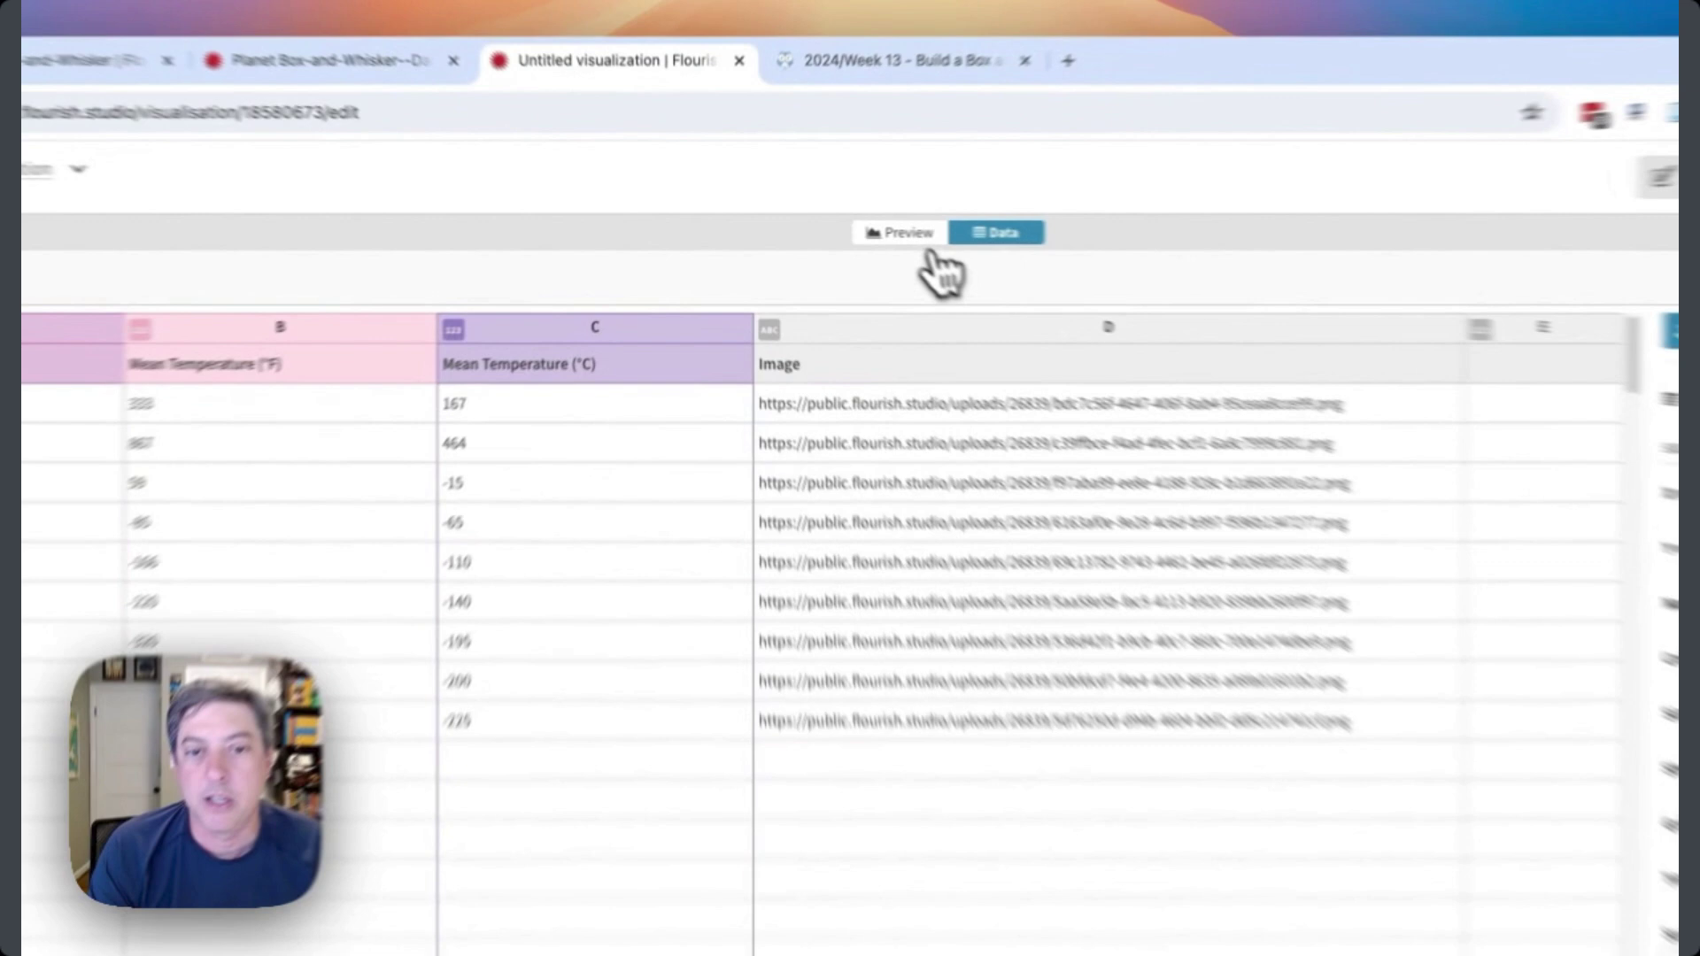
left_click(819, 231)
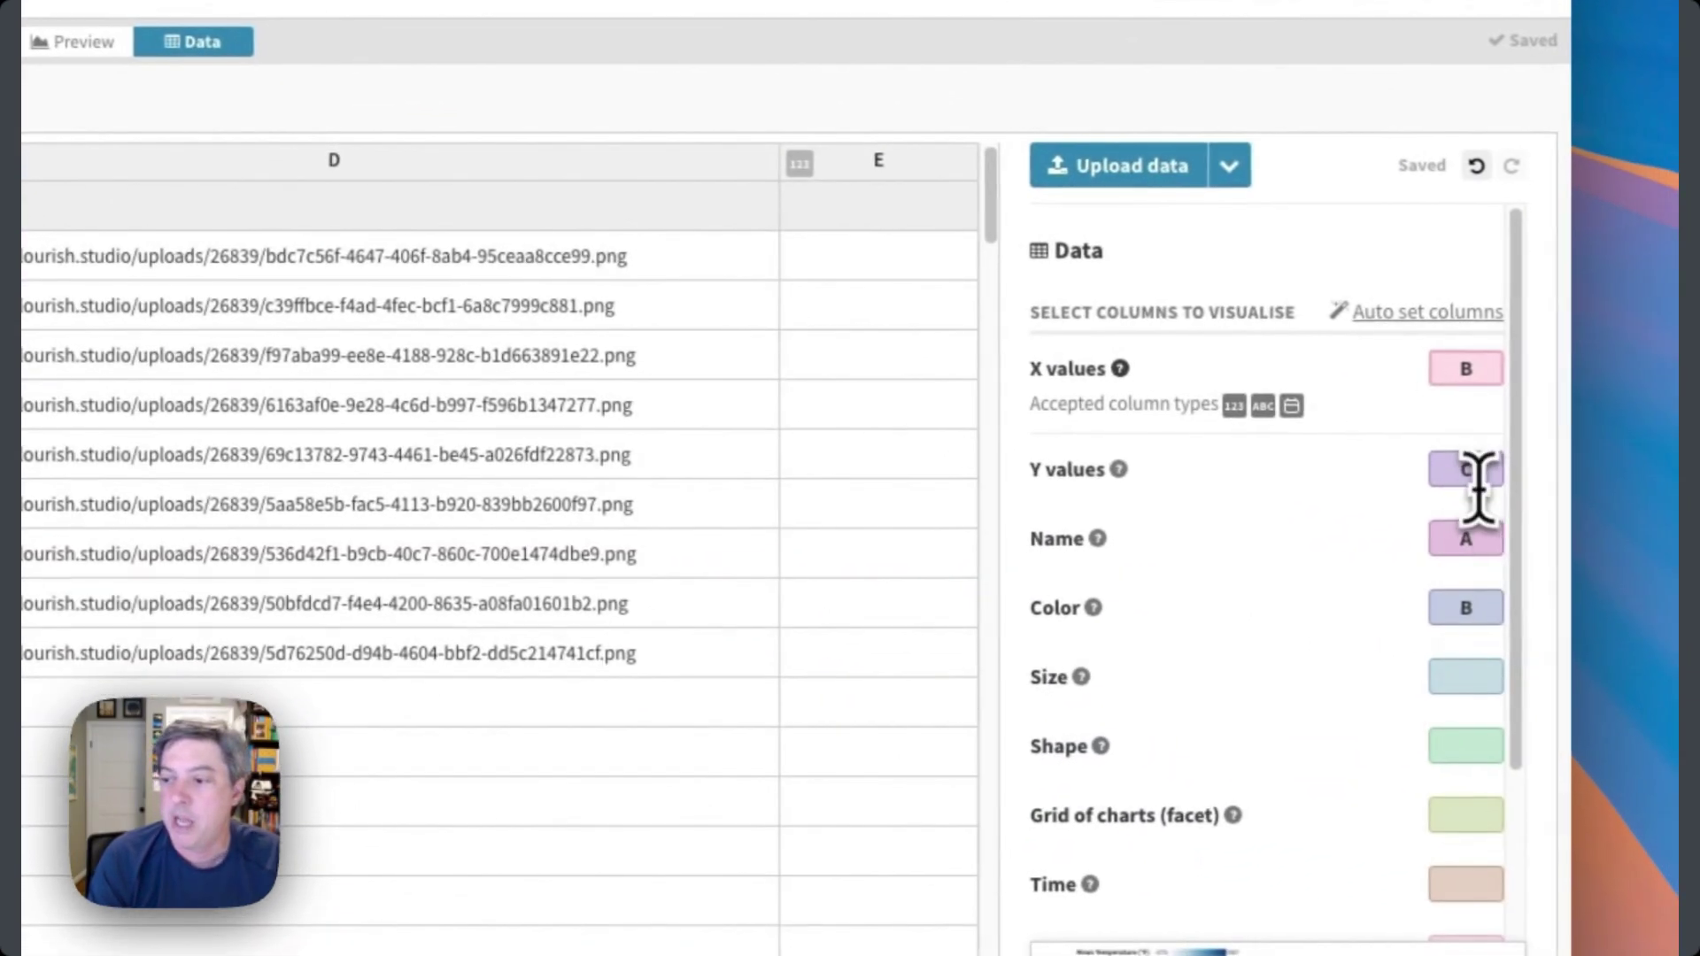
Remove column C from Y values and column B from the dot colouring, leaving one °F box plot.
left_click(1478, 472)
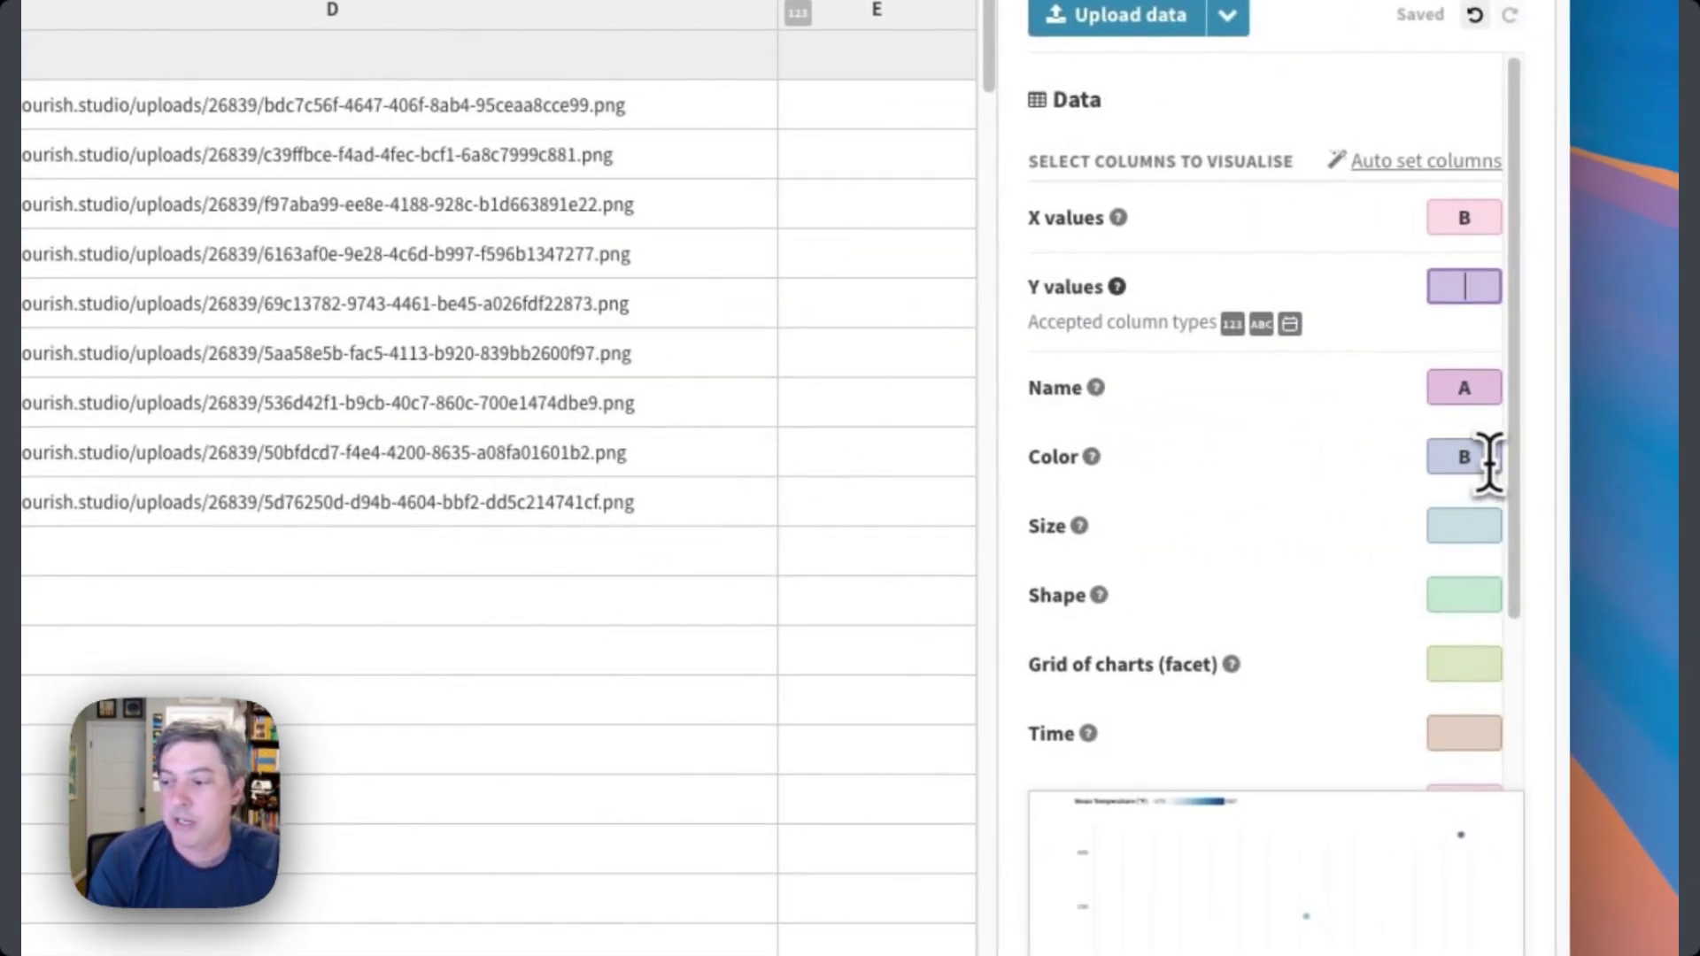
left_click(1603, 476)
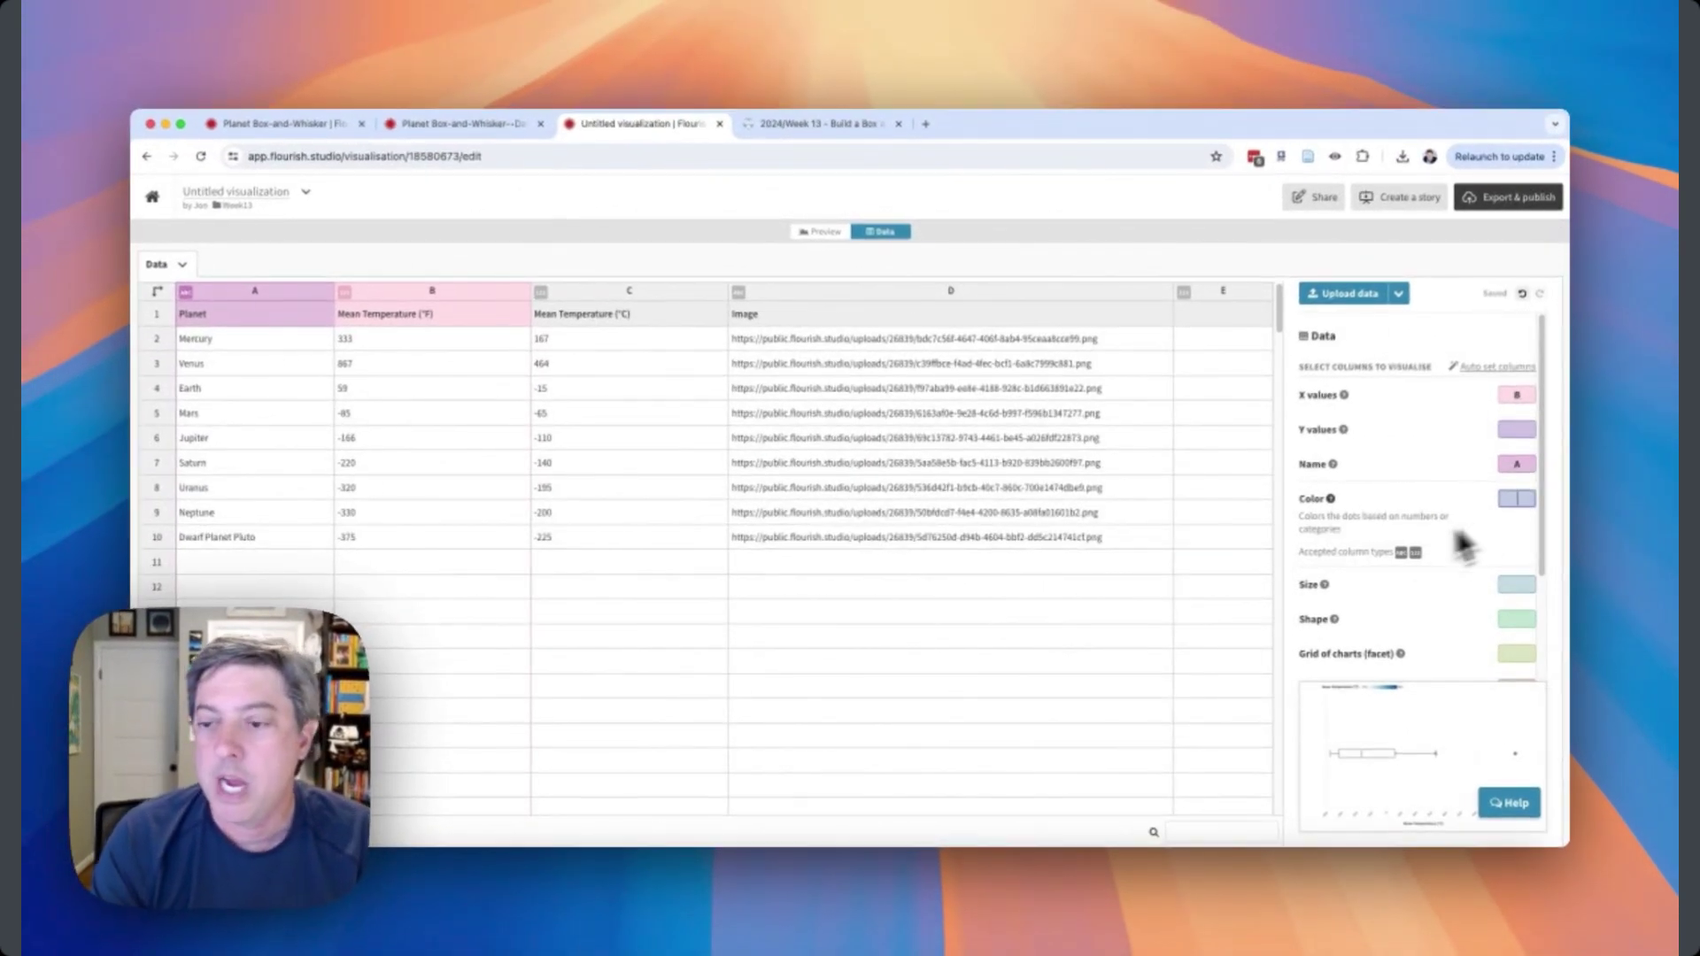
scroll(1426, 594, "down", 3)
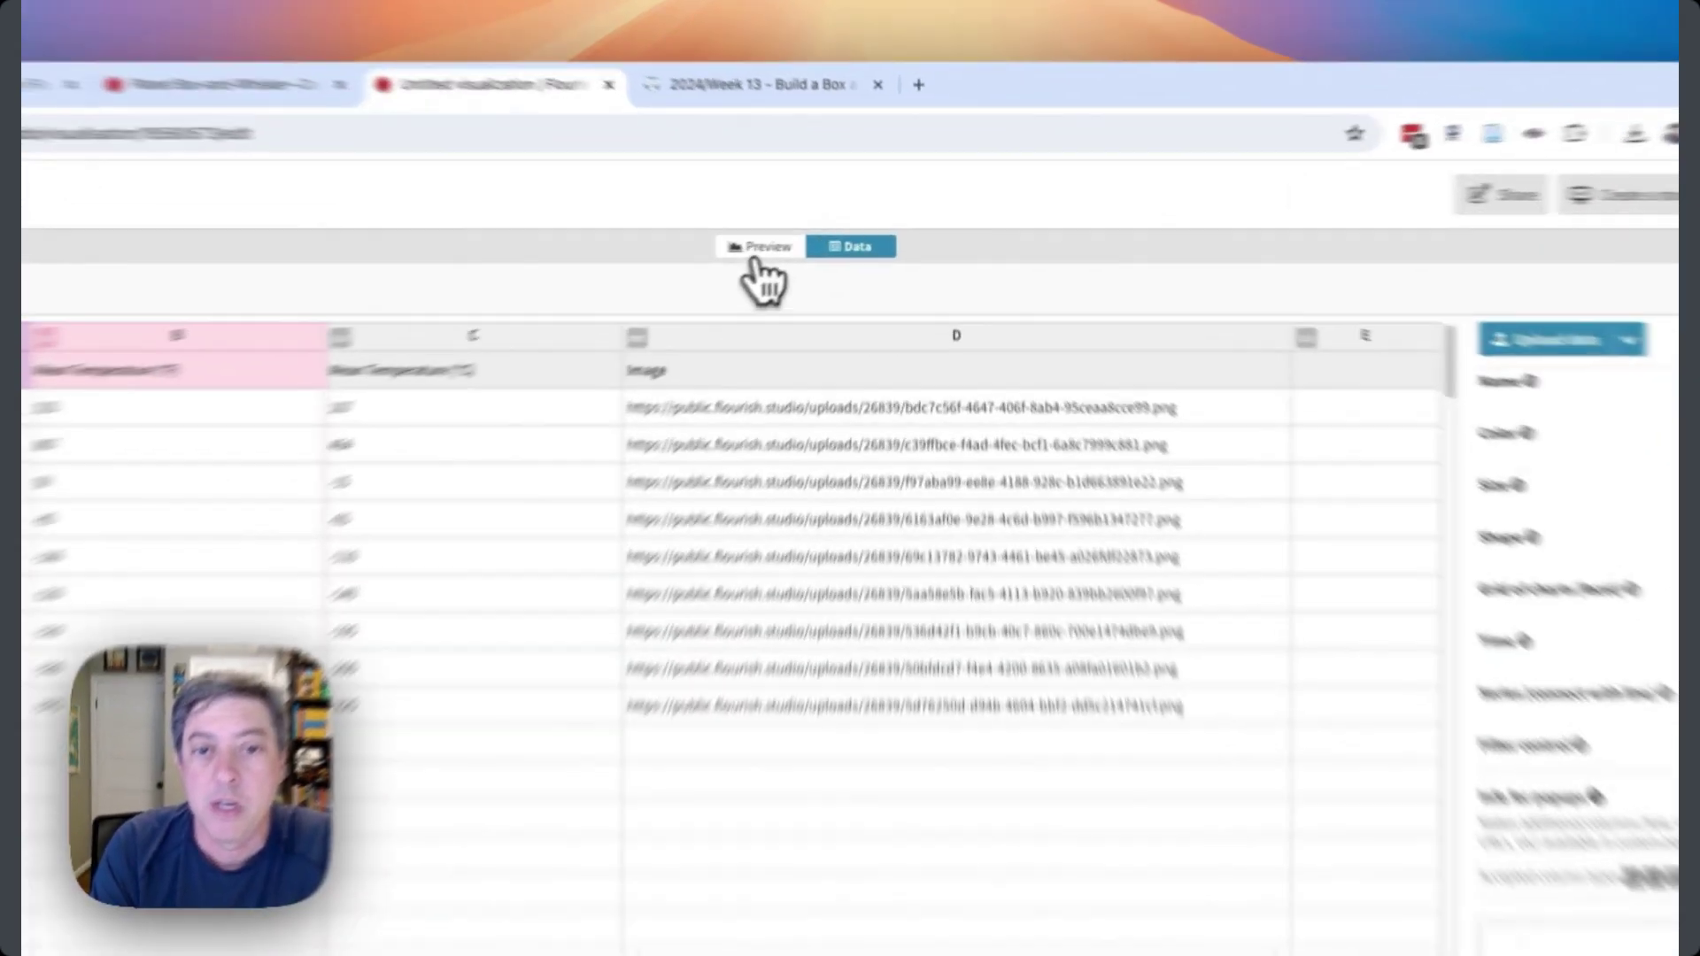
left_click(820, 231)
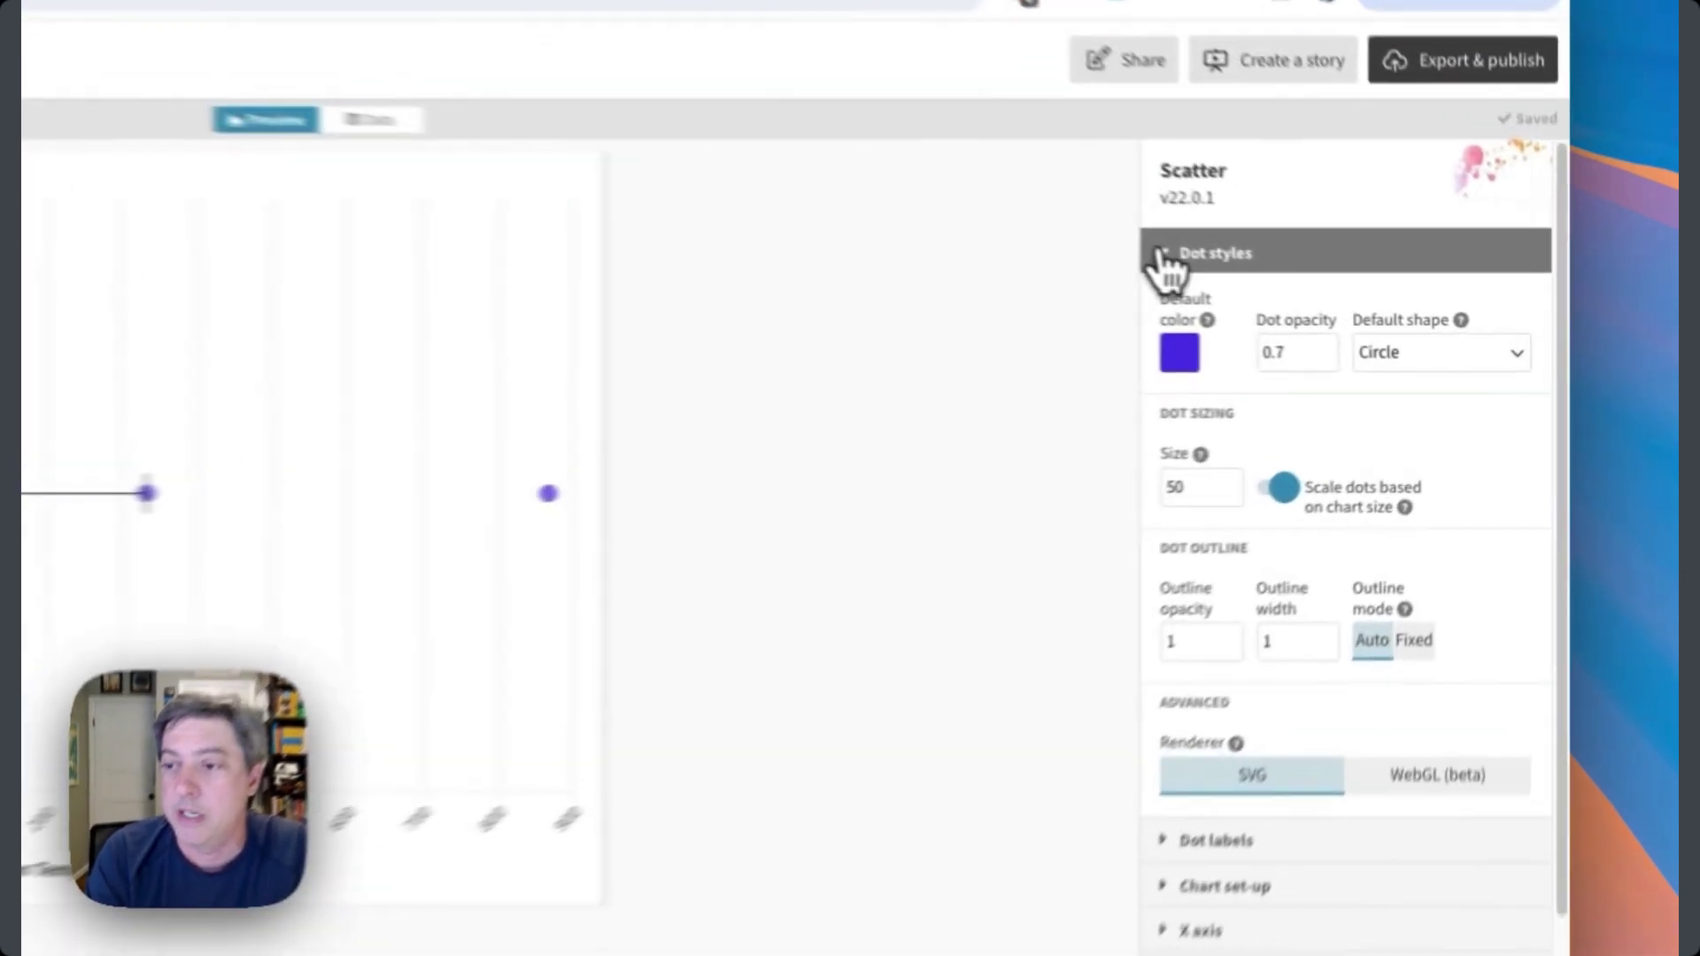
Set the Layout background colour to black and upload a starry night-sky background image.
left_click(1339, 307)
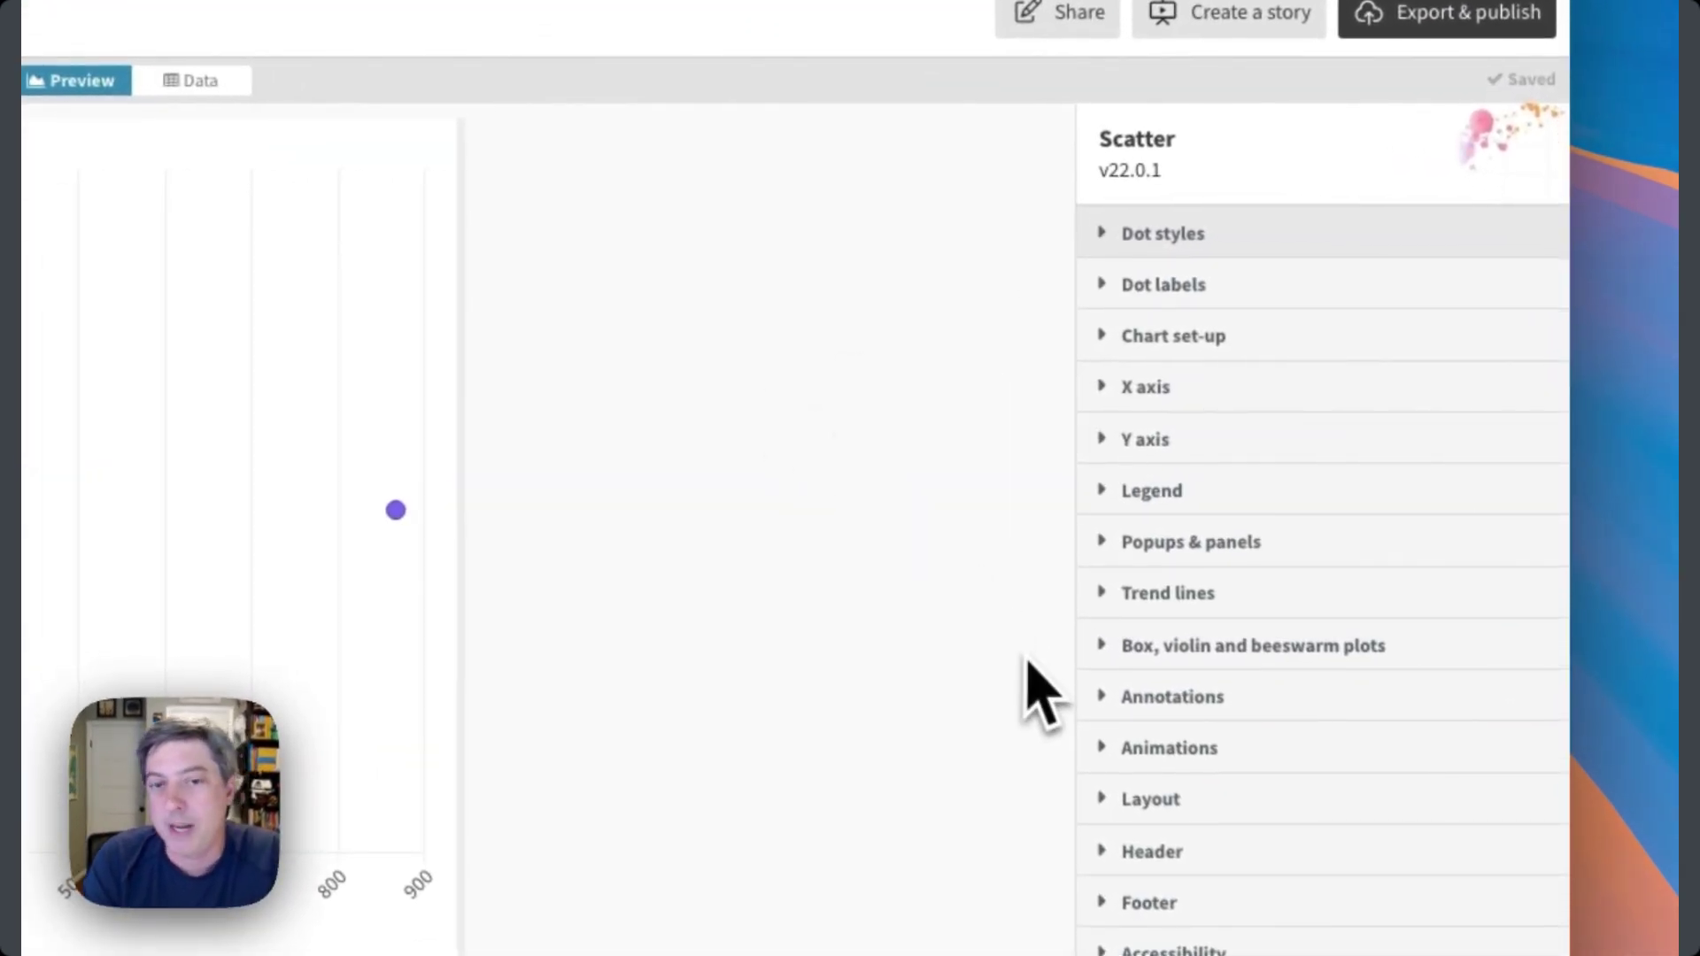
left_click(1098, 801)
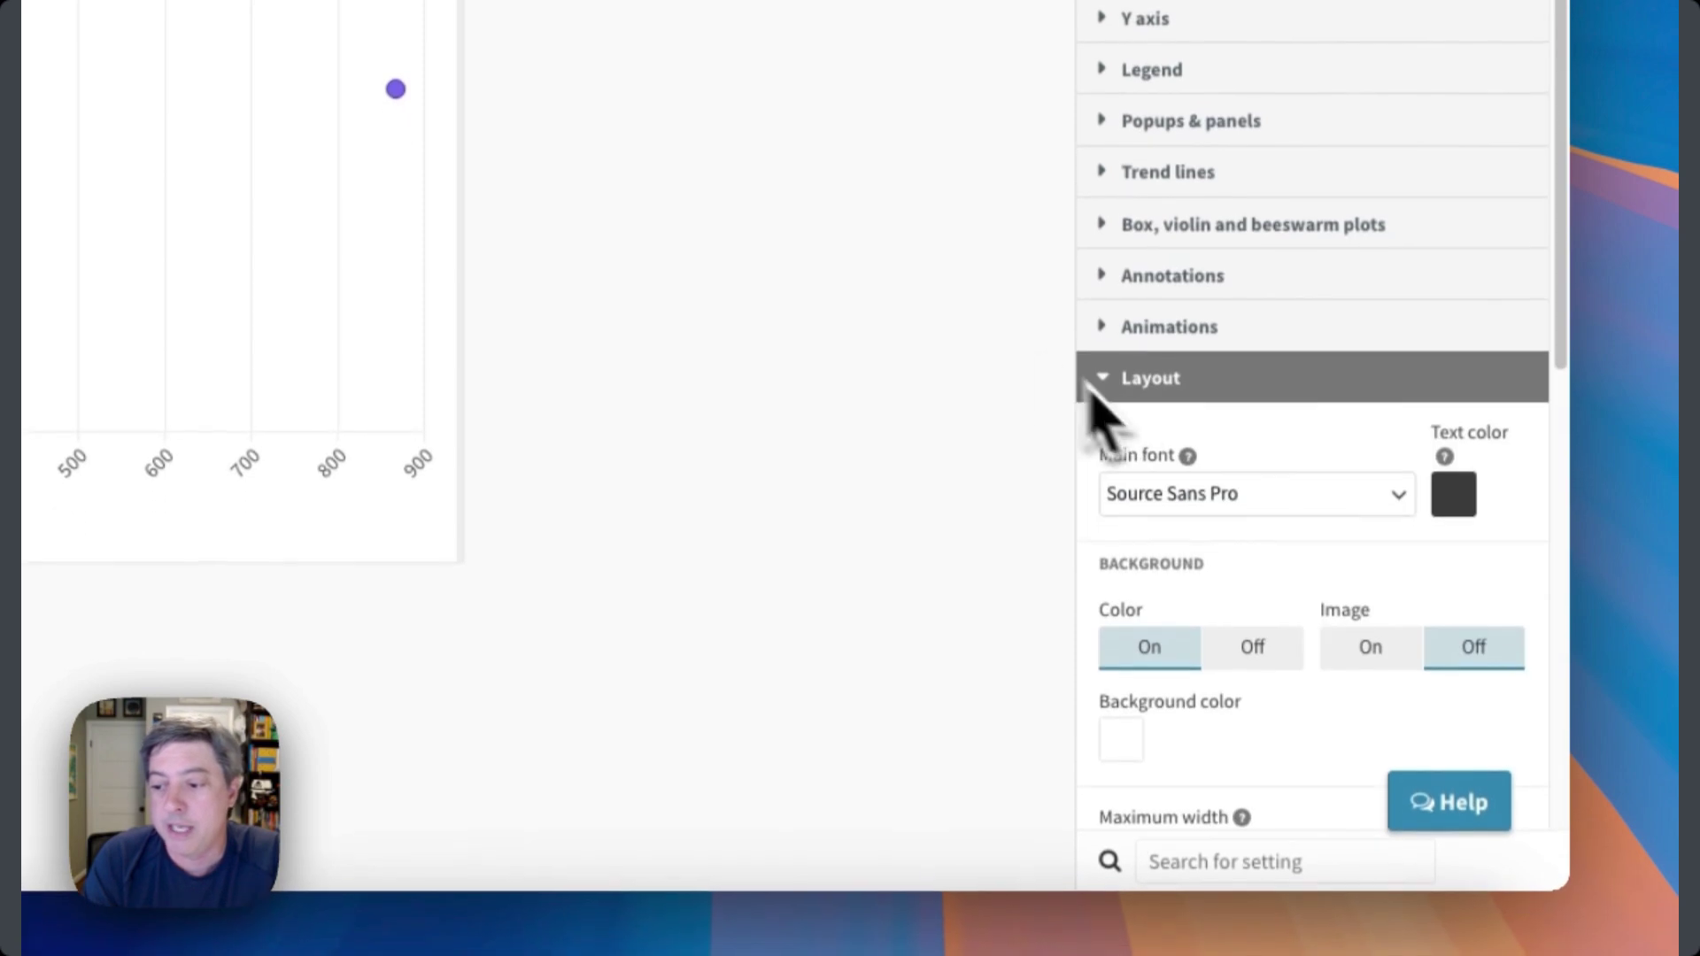
scroll(1142, 350, "down", 5)
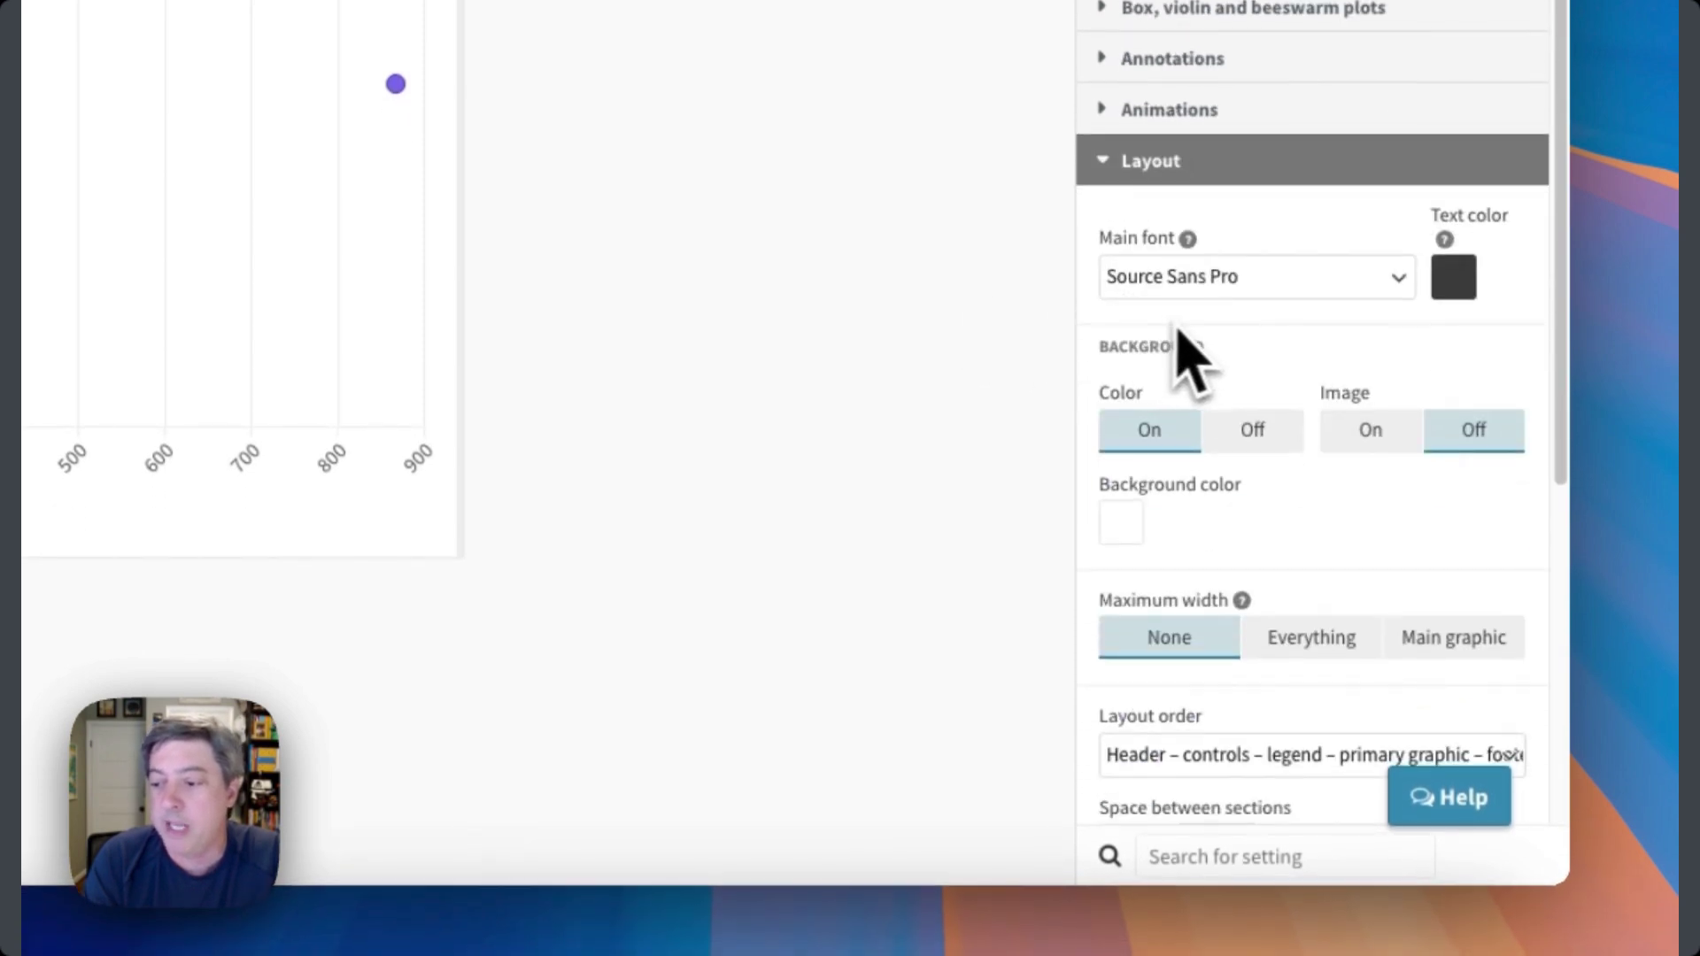
left_click(1134, 282)
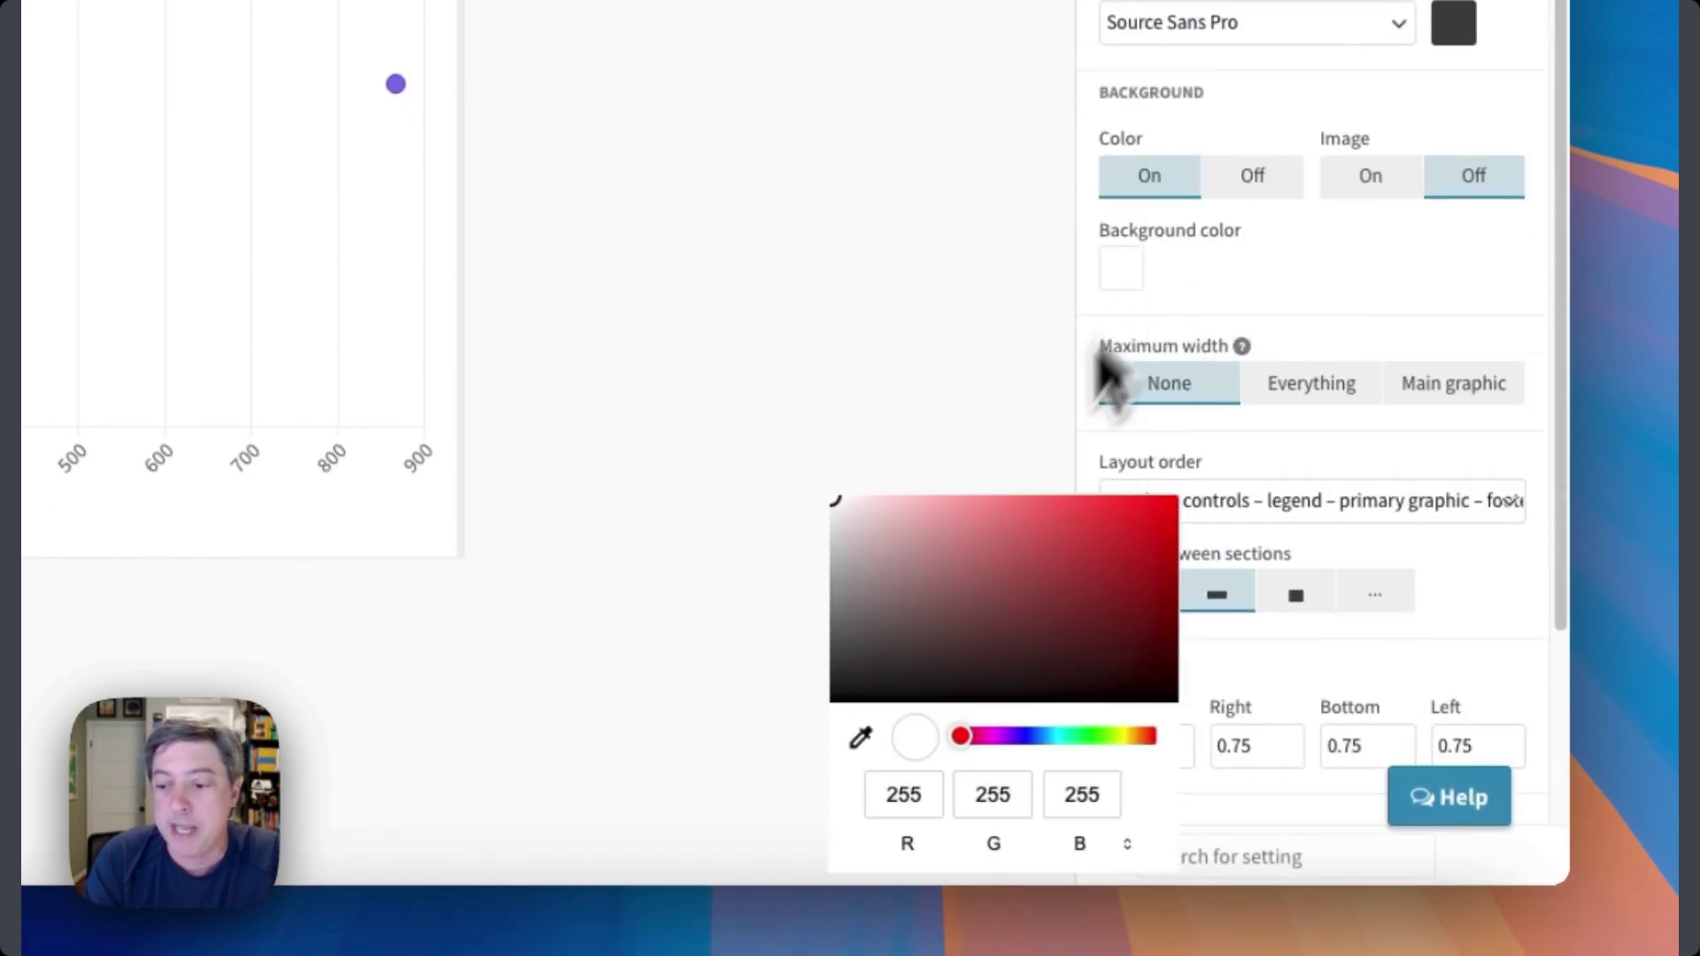
left_click(832, 689)
left_click(776, 449)
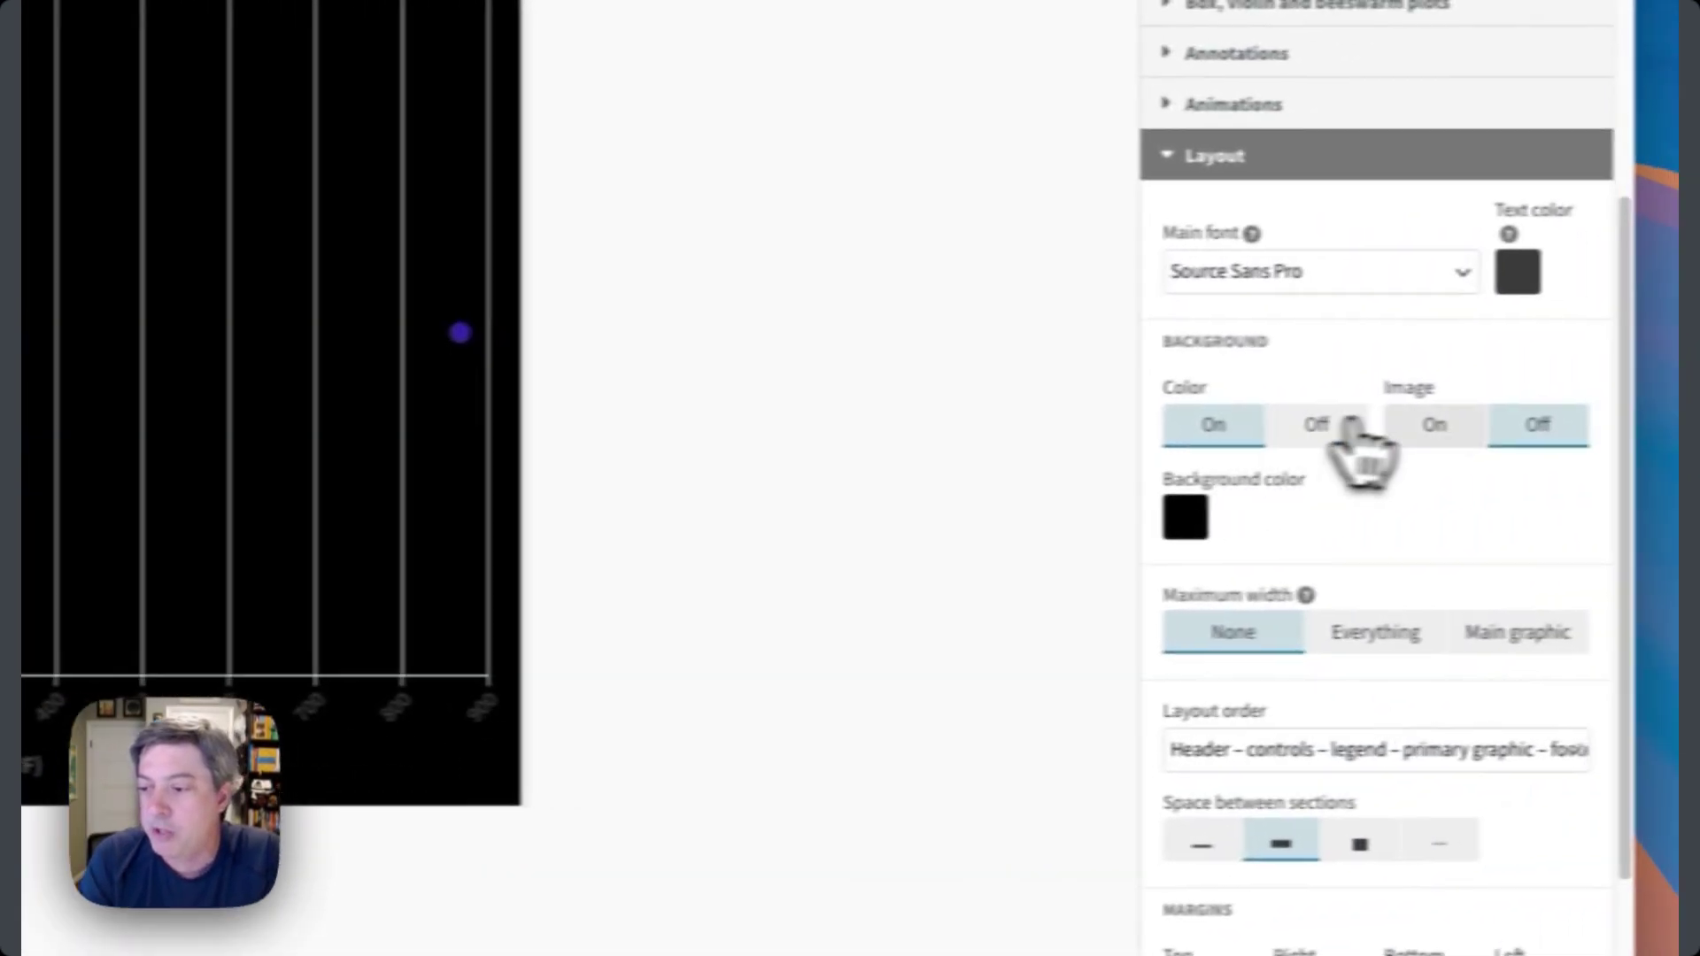
left_click(1424, 425)
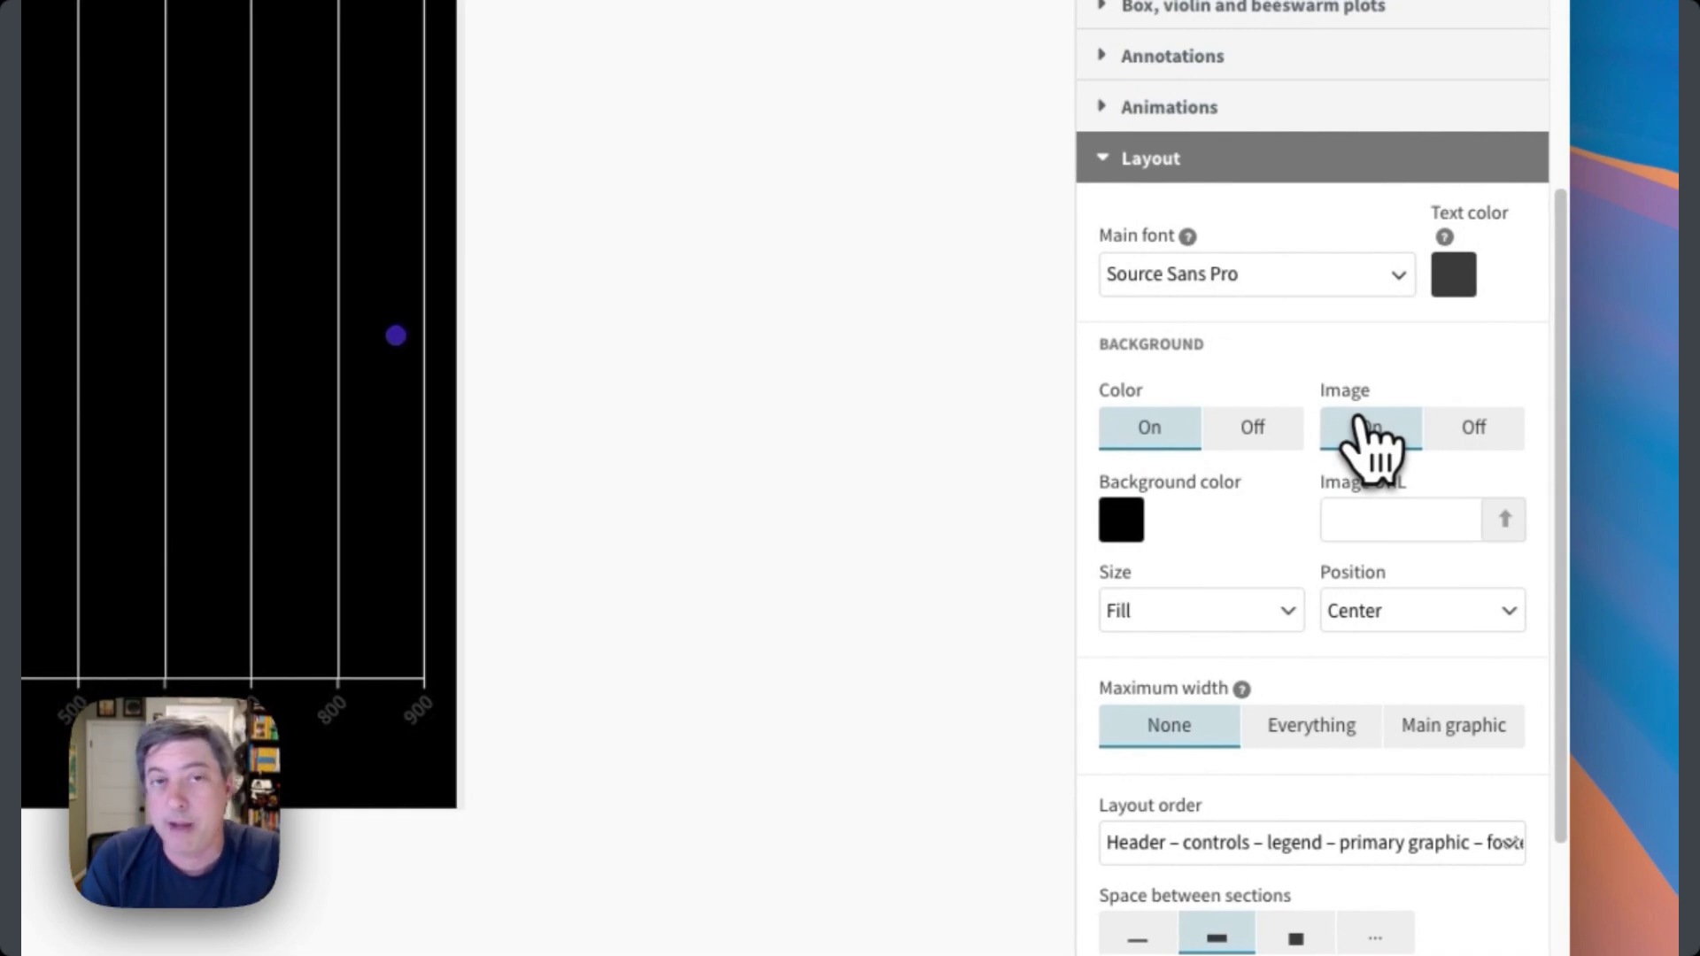
left_click(1504, 530)
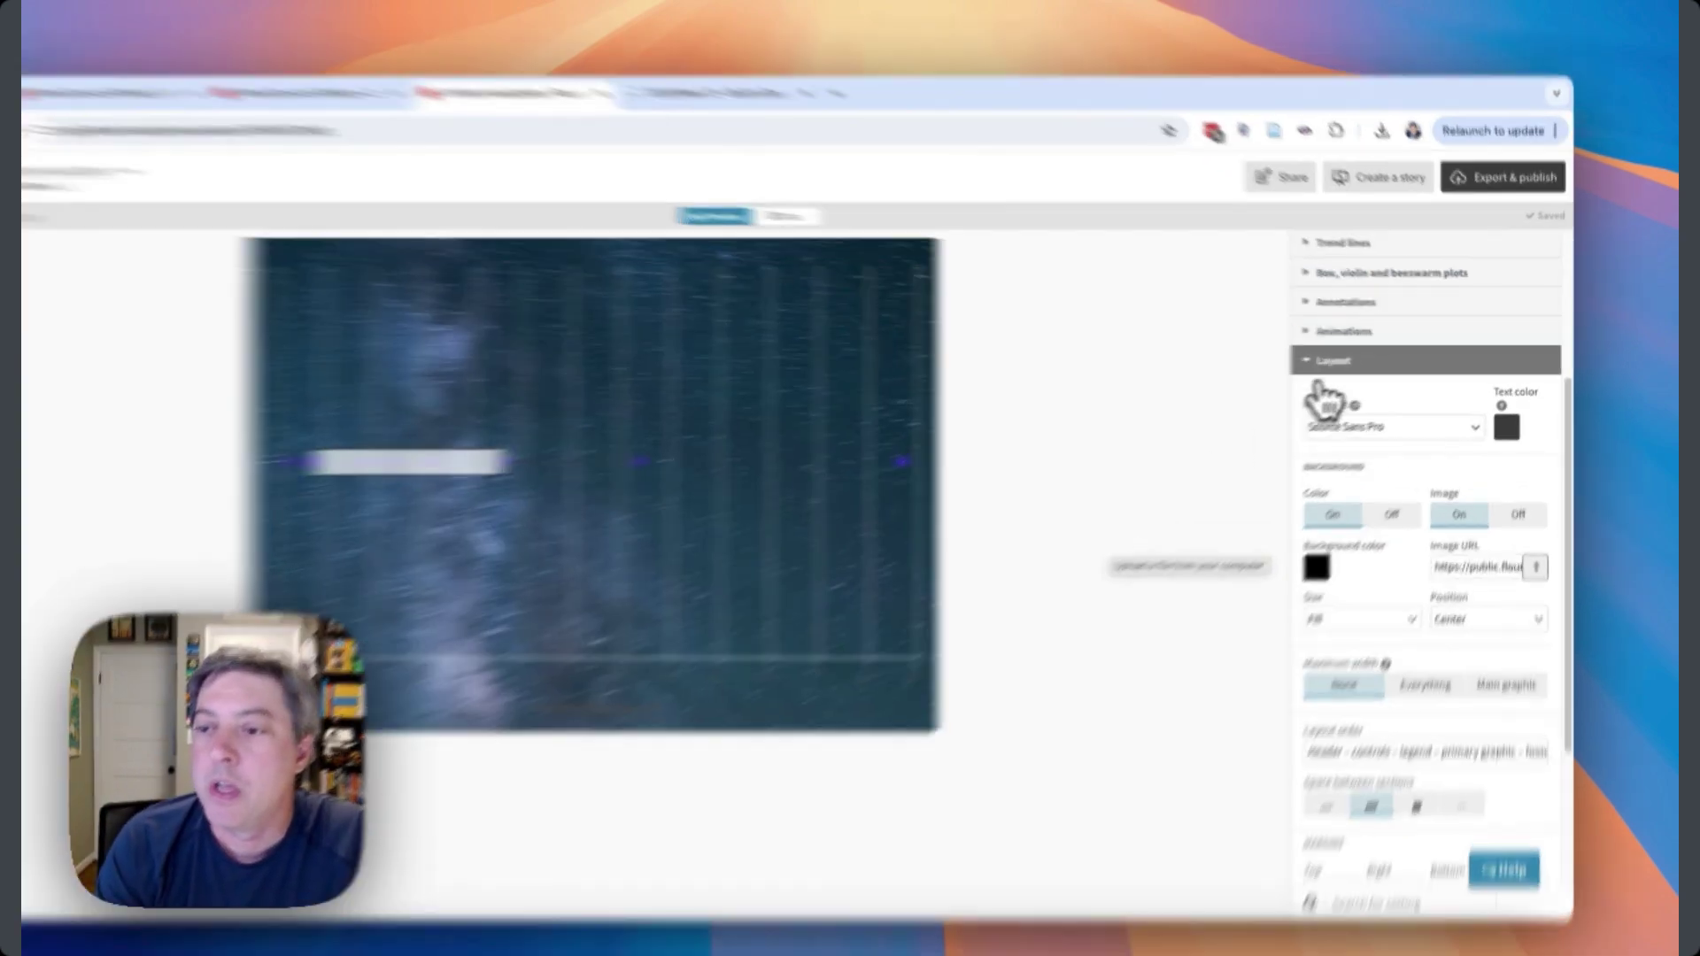
Turn off x-axis gridlines and style the tick labels at a 0° angle in light grey.
left_click(1355, 358)
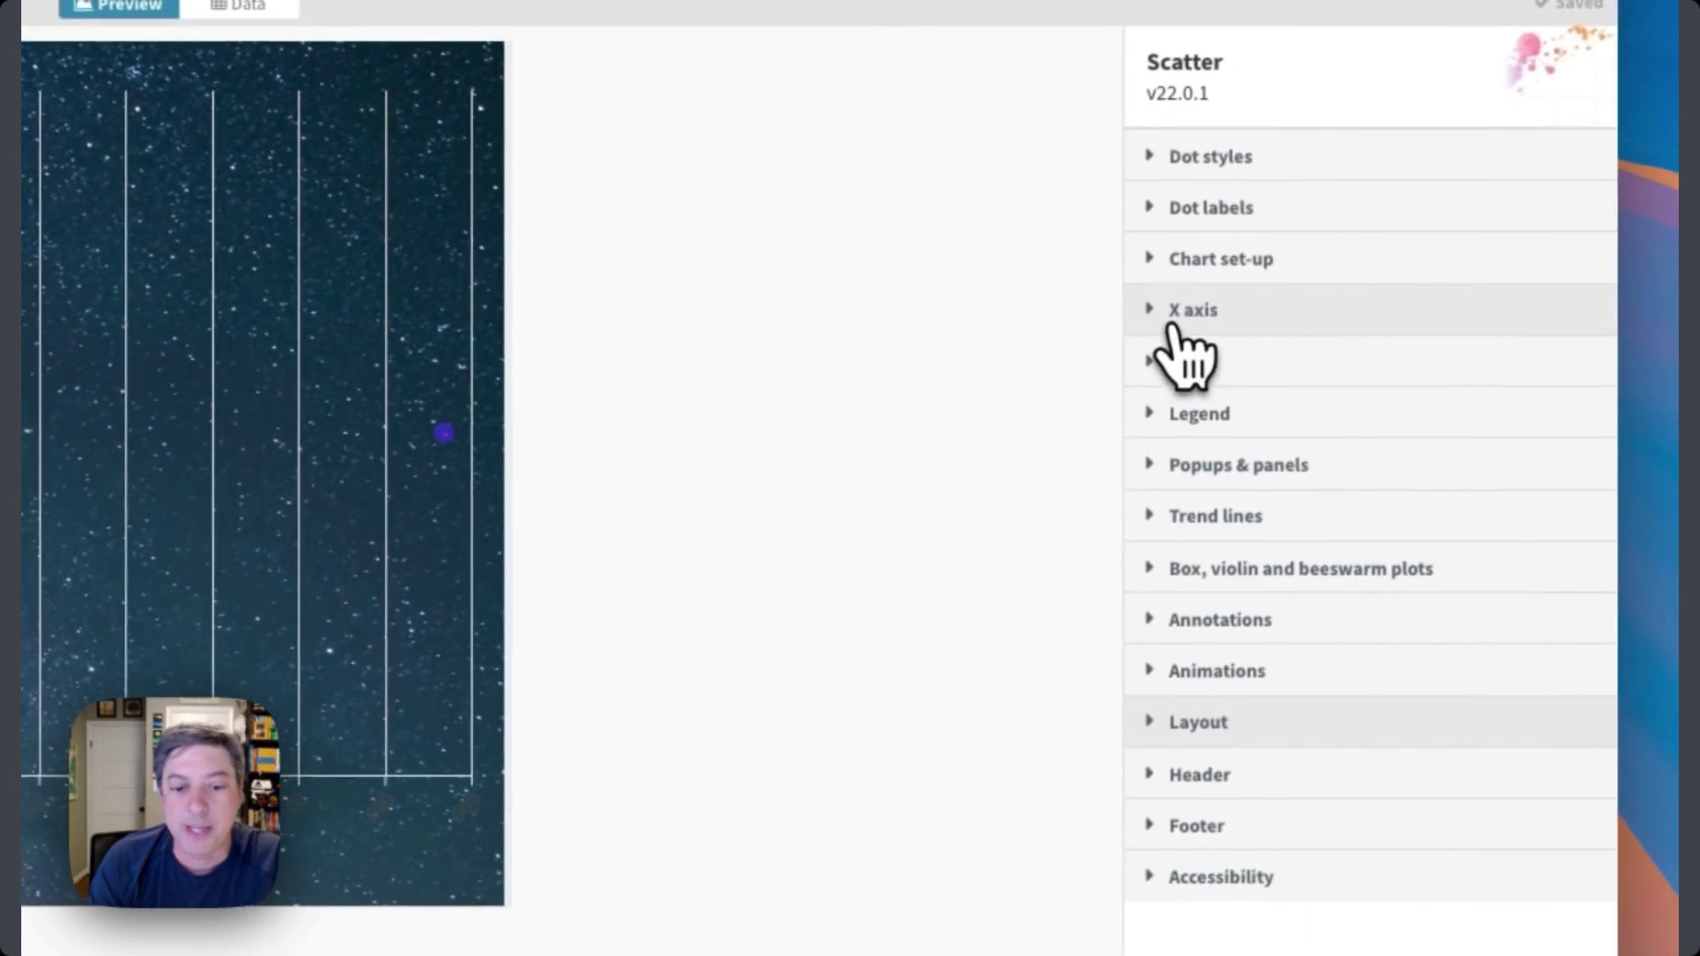
left_click(1183, 318)
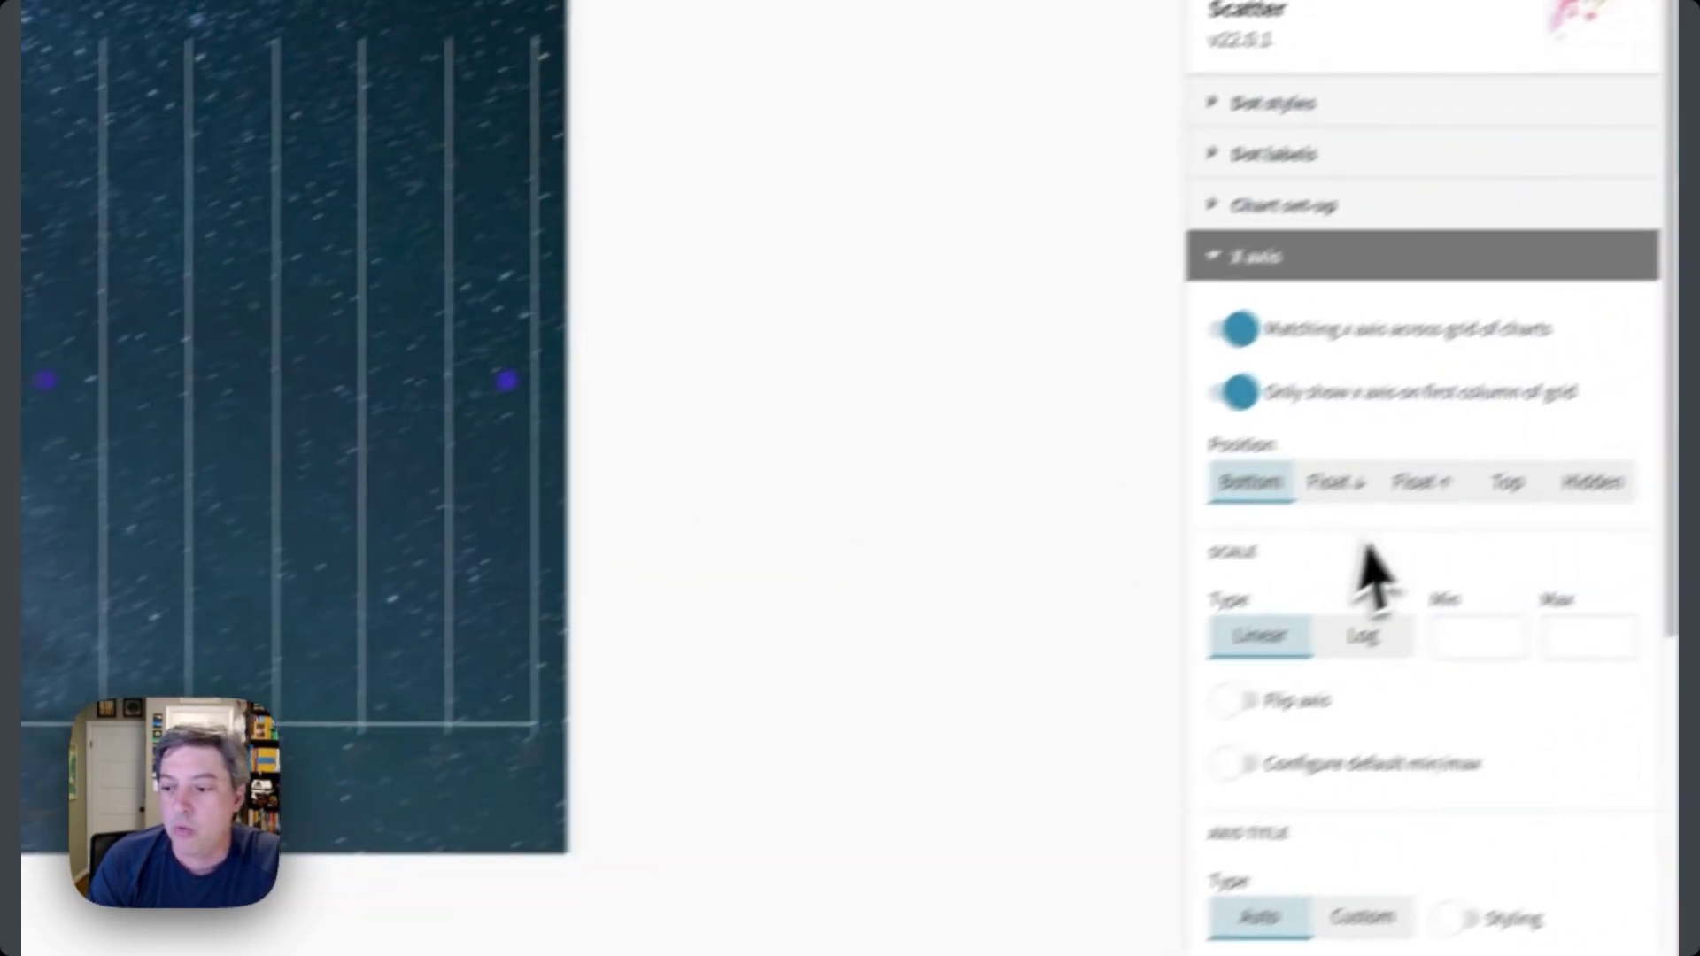
scroll(1320, 620, "down", 10)
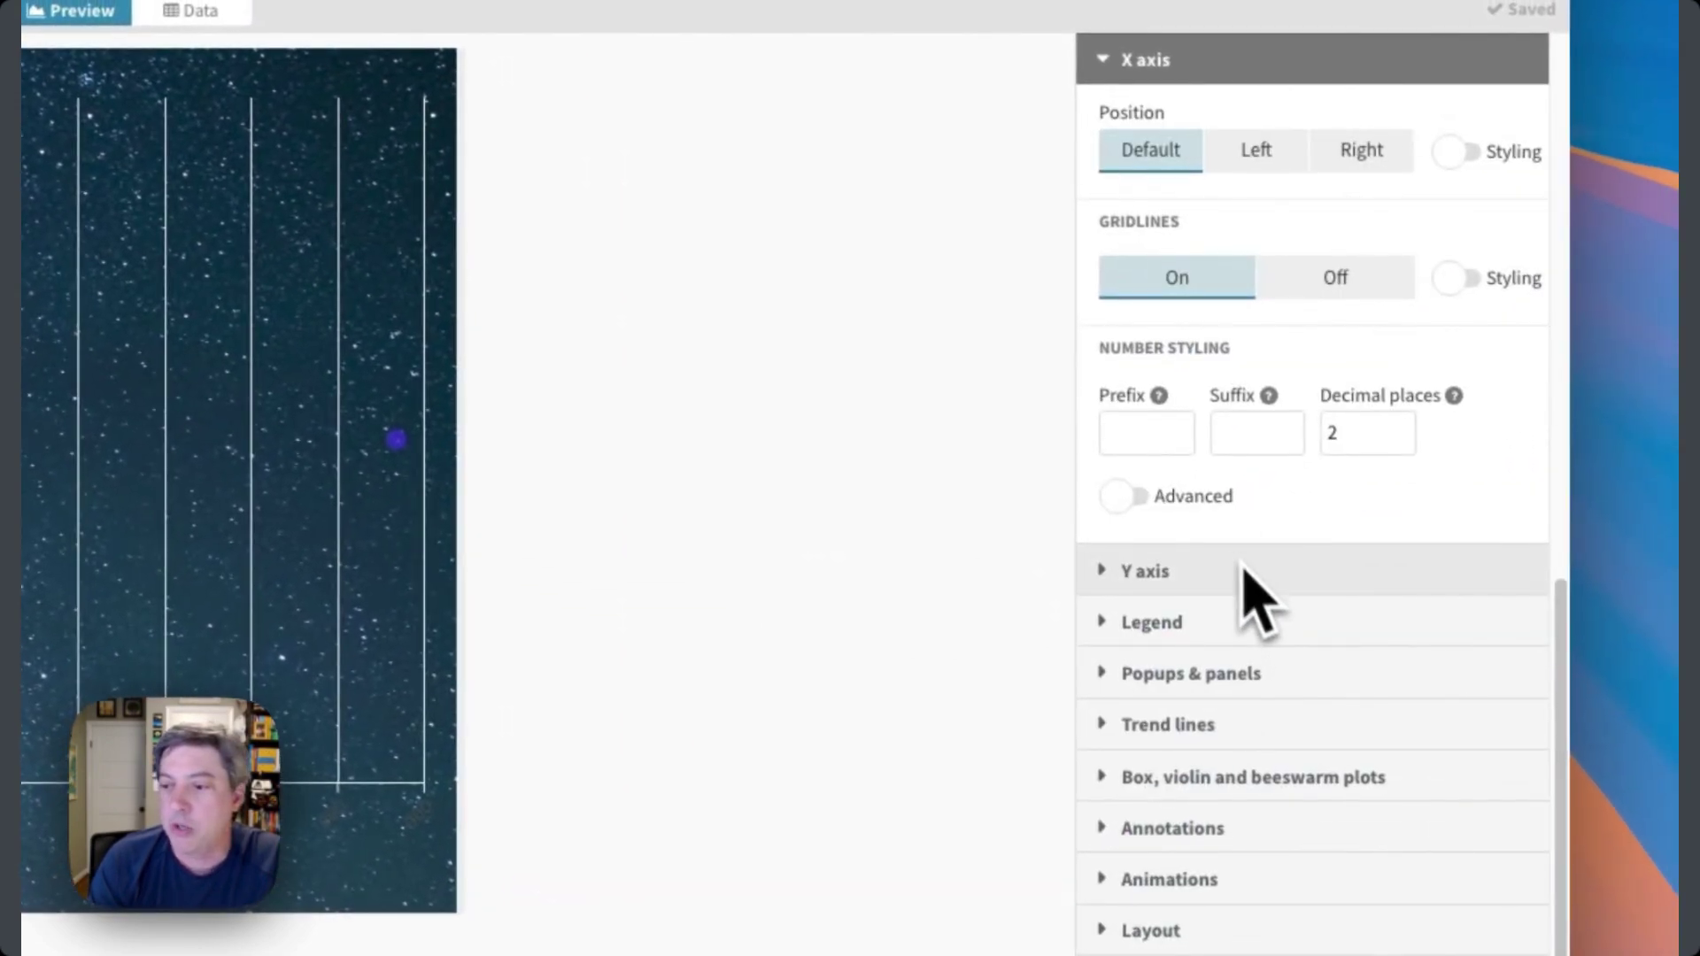
scroll(1241, 576, "up", 1)
left_click(1333, 343)
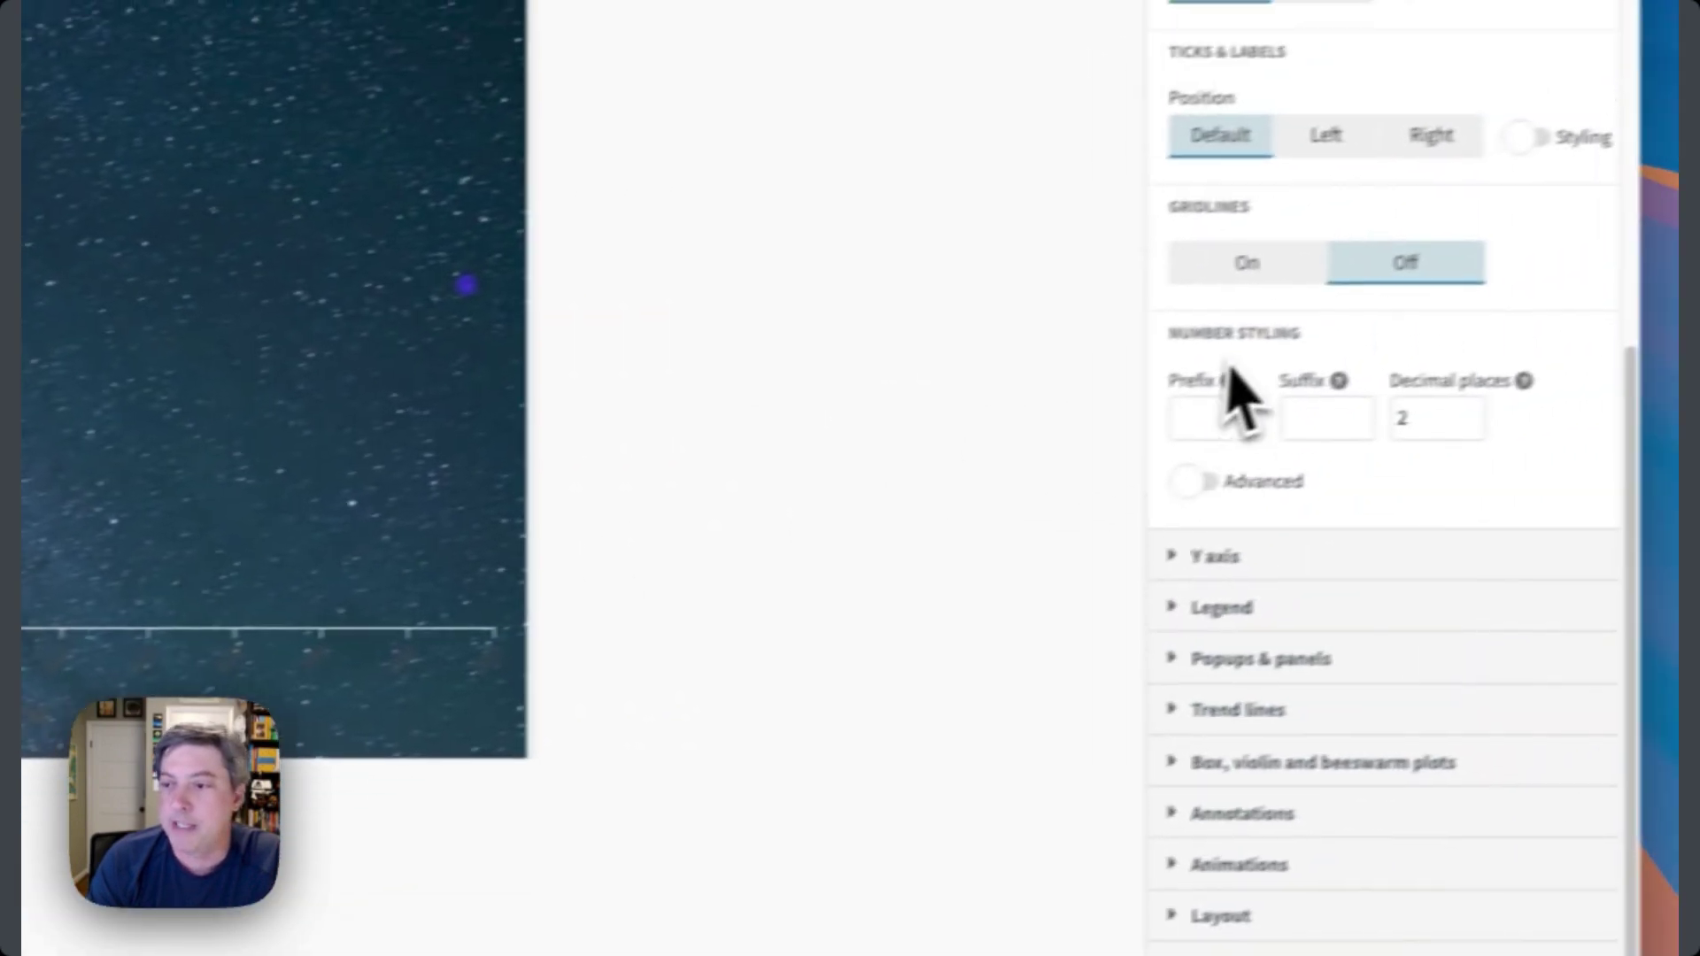
scroll(1240, 394, "up", 3)
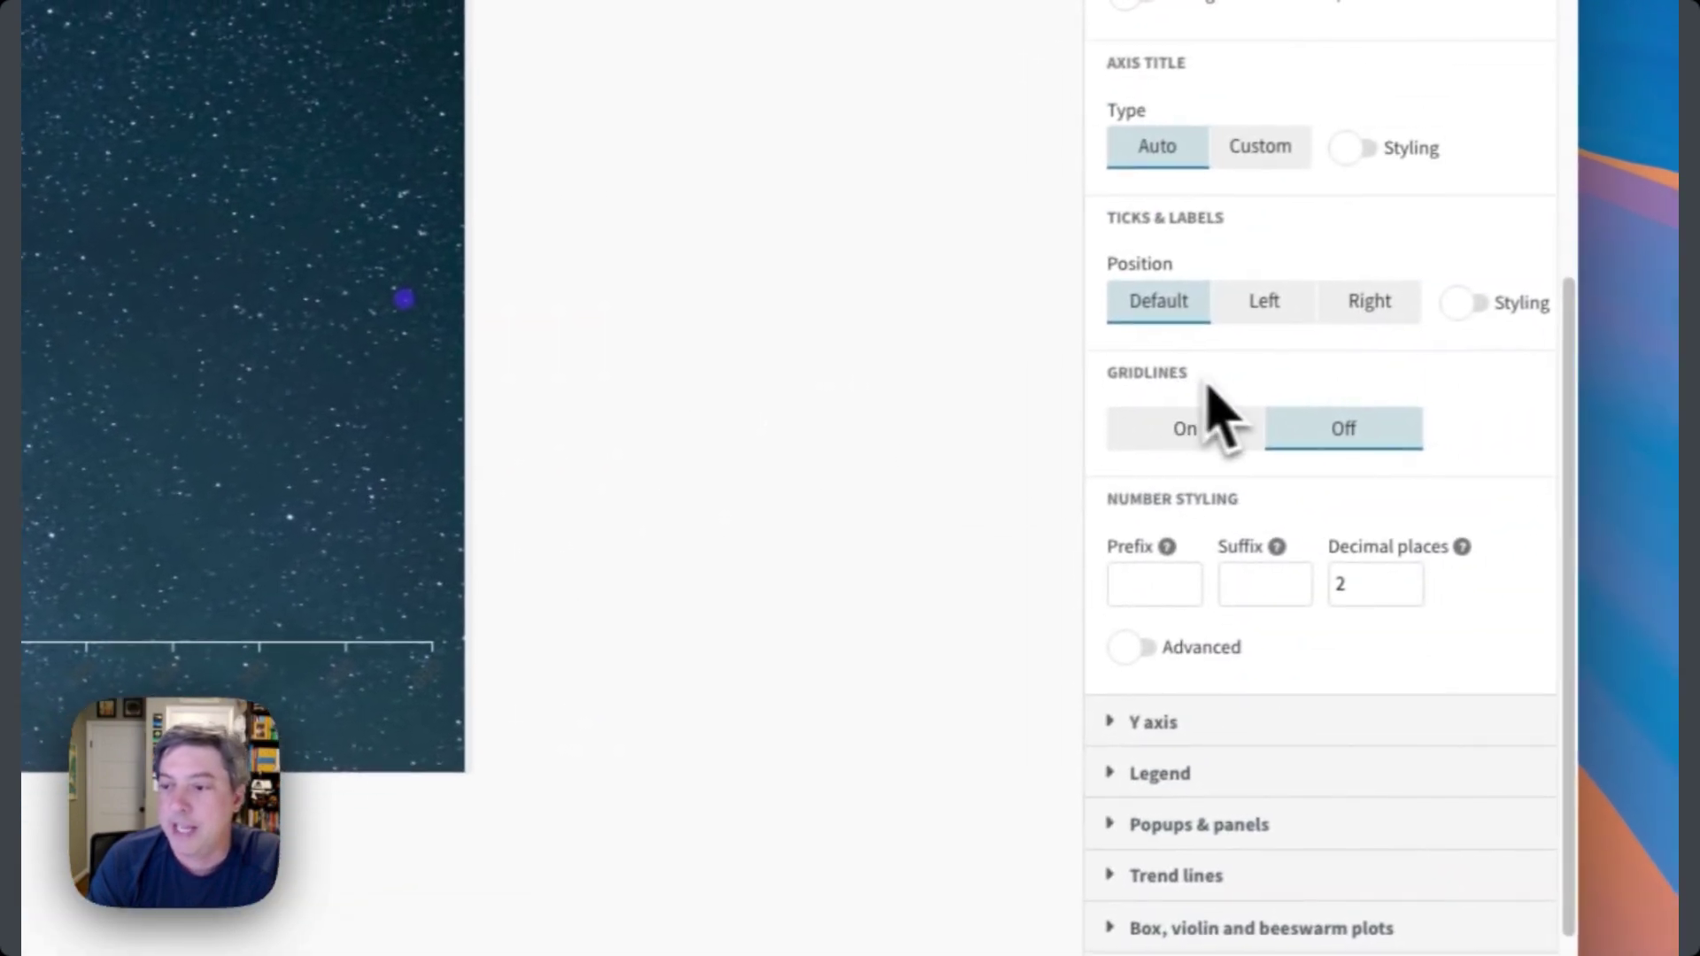
left_click(1522, 137)
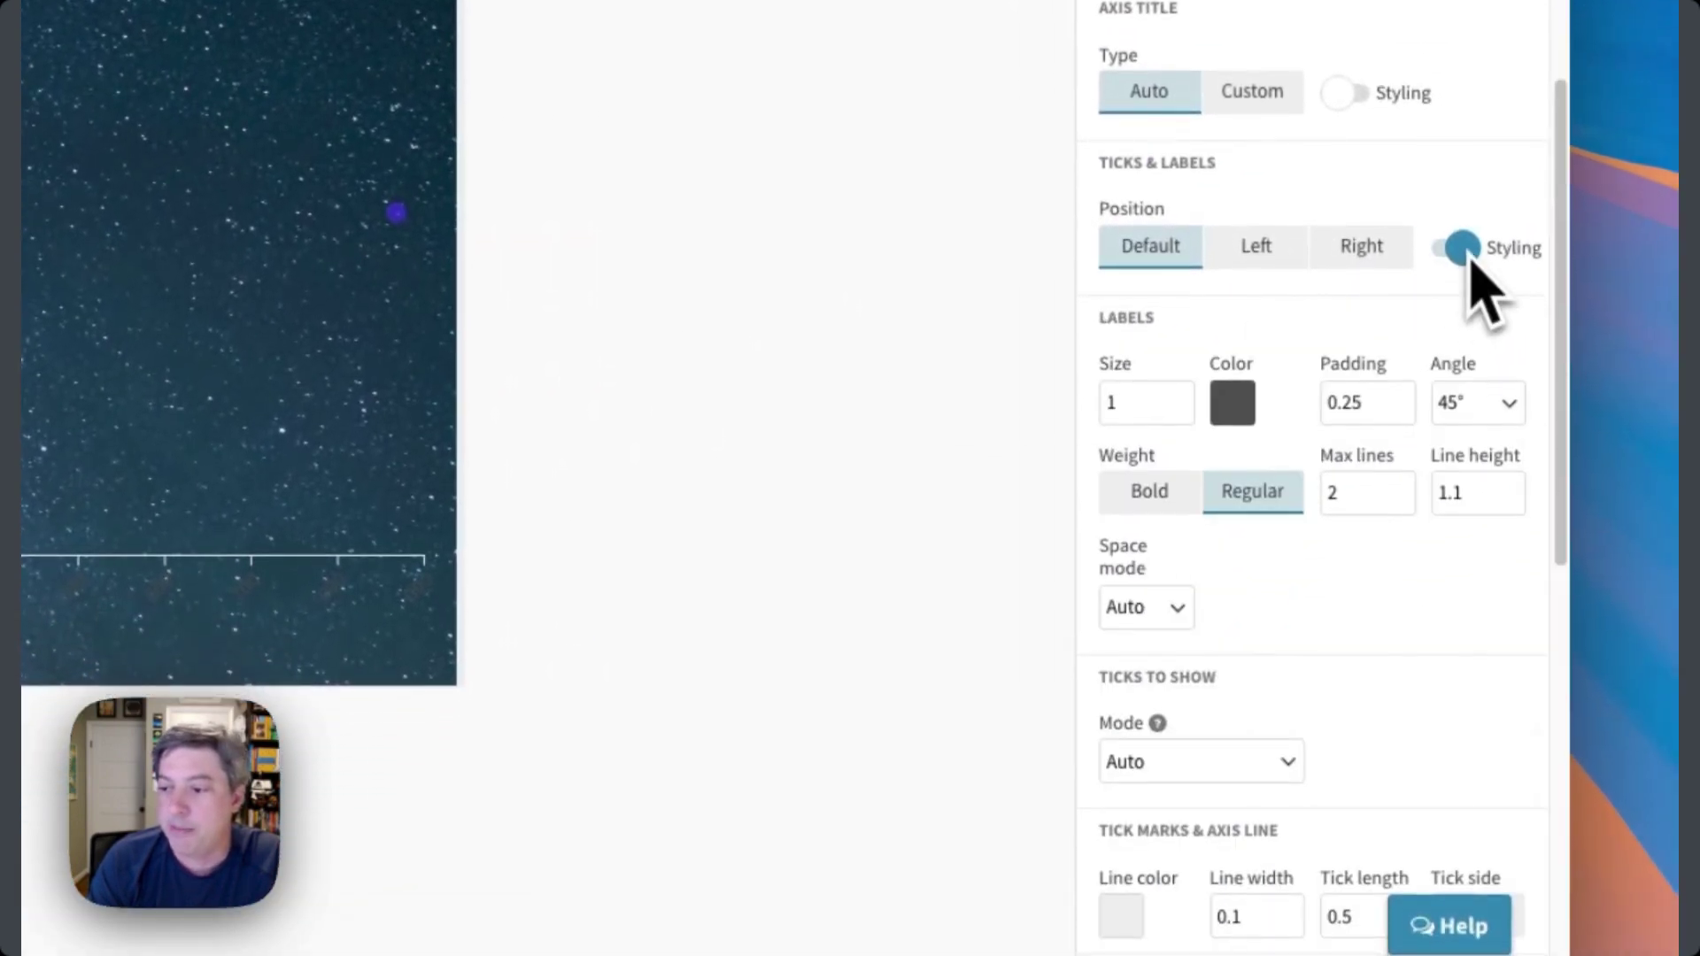
left_click(1453, 405)
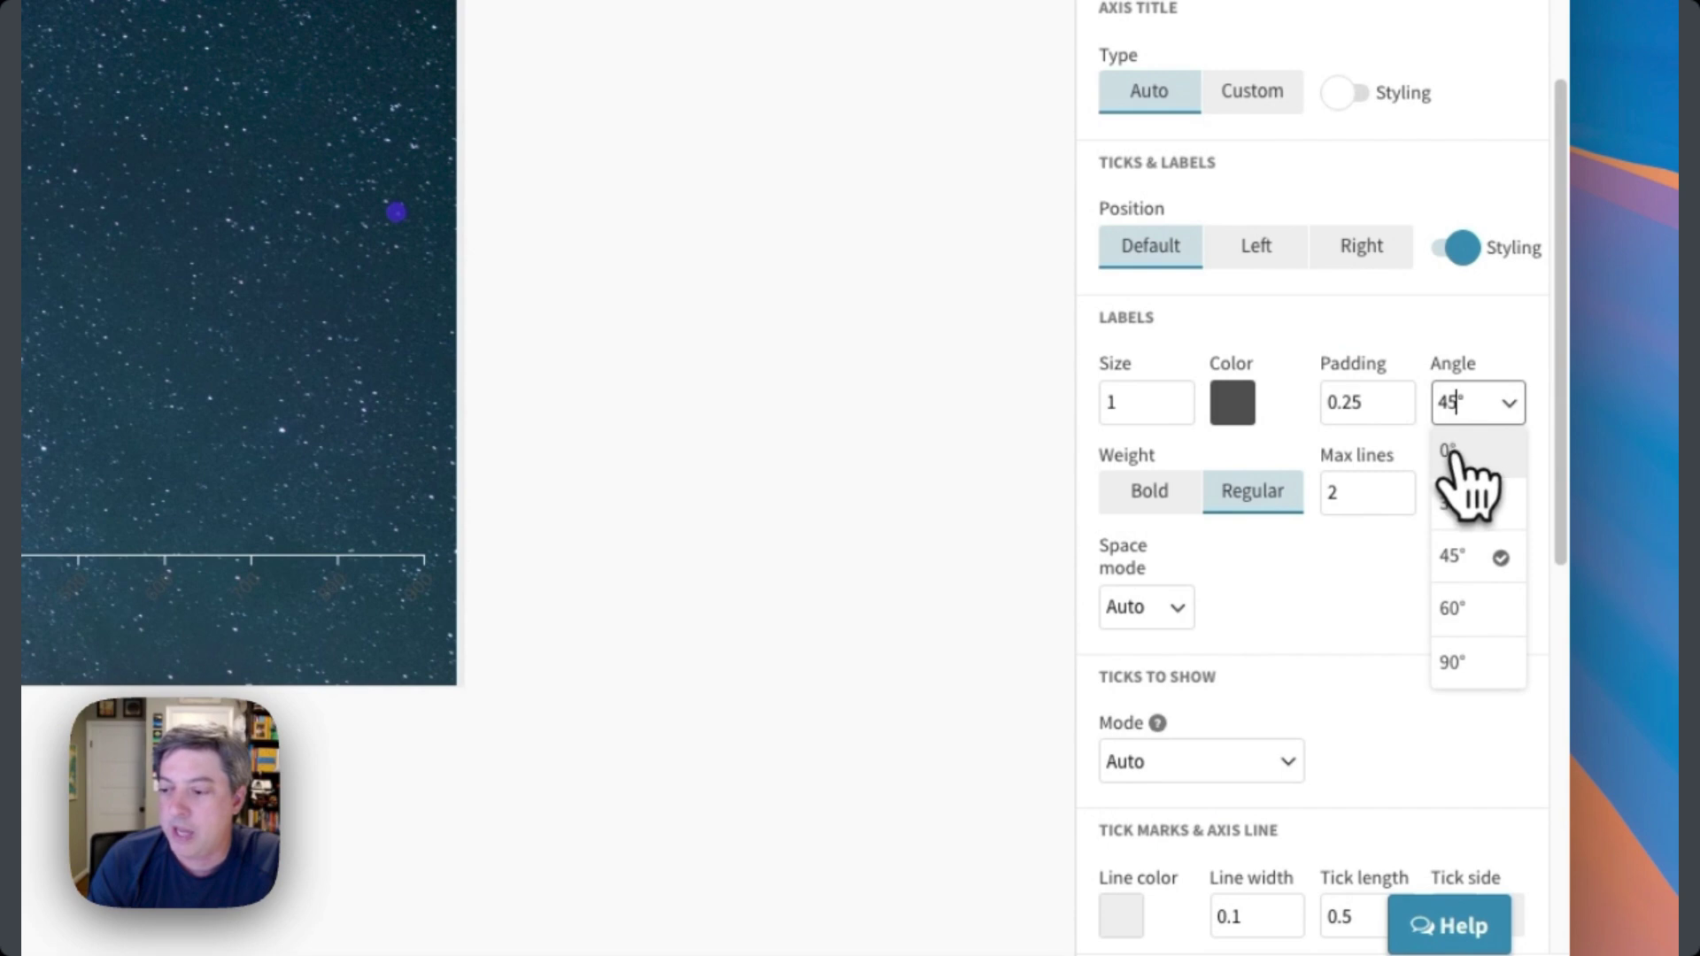
left_click(1453, 453)
left_click(1232, 403)
left_click(986, 675)
left_click(850, 586)
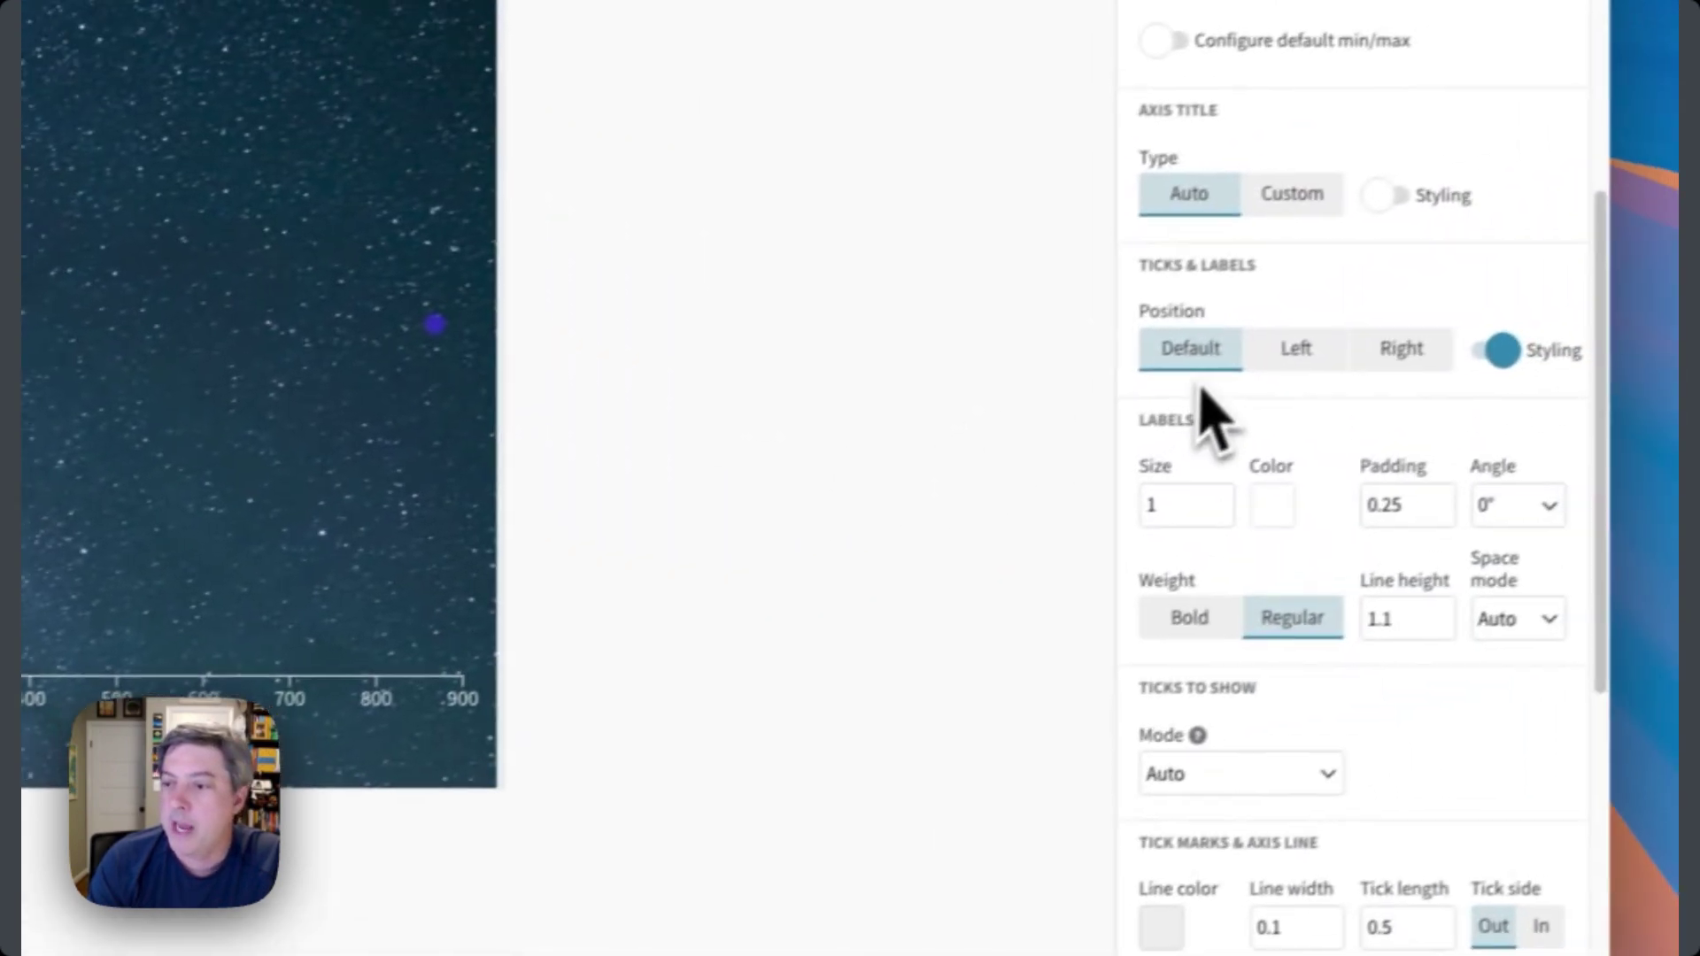
Make the x-axis title white.
left_click(1383, 195)
left_click(1357, 358)
left_click_drag(1055, 583, 1040, 554)
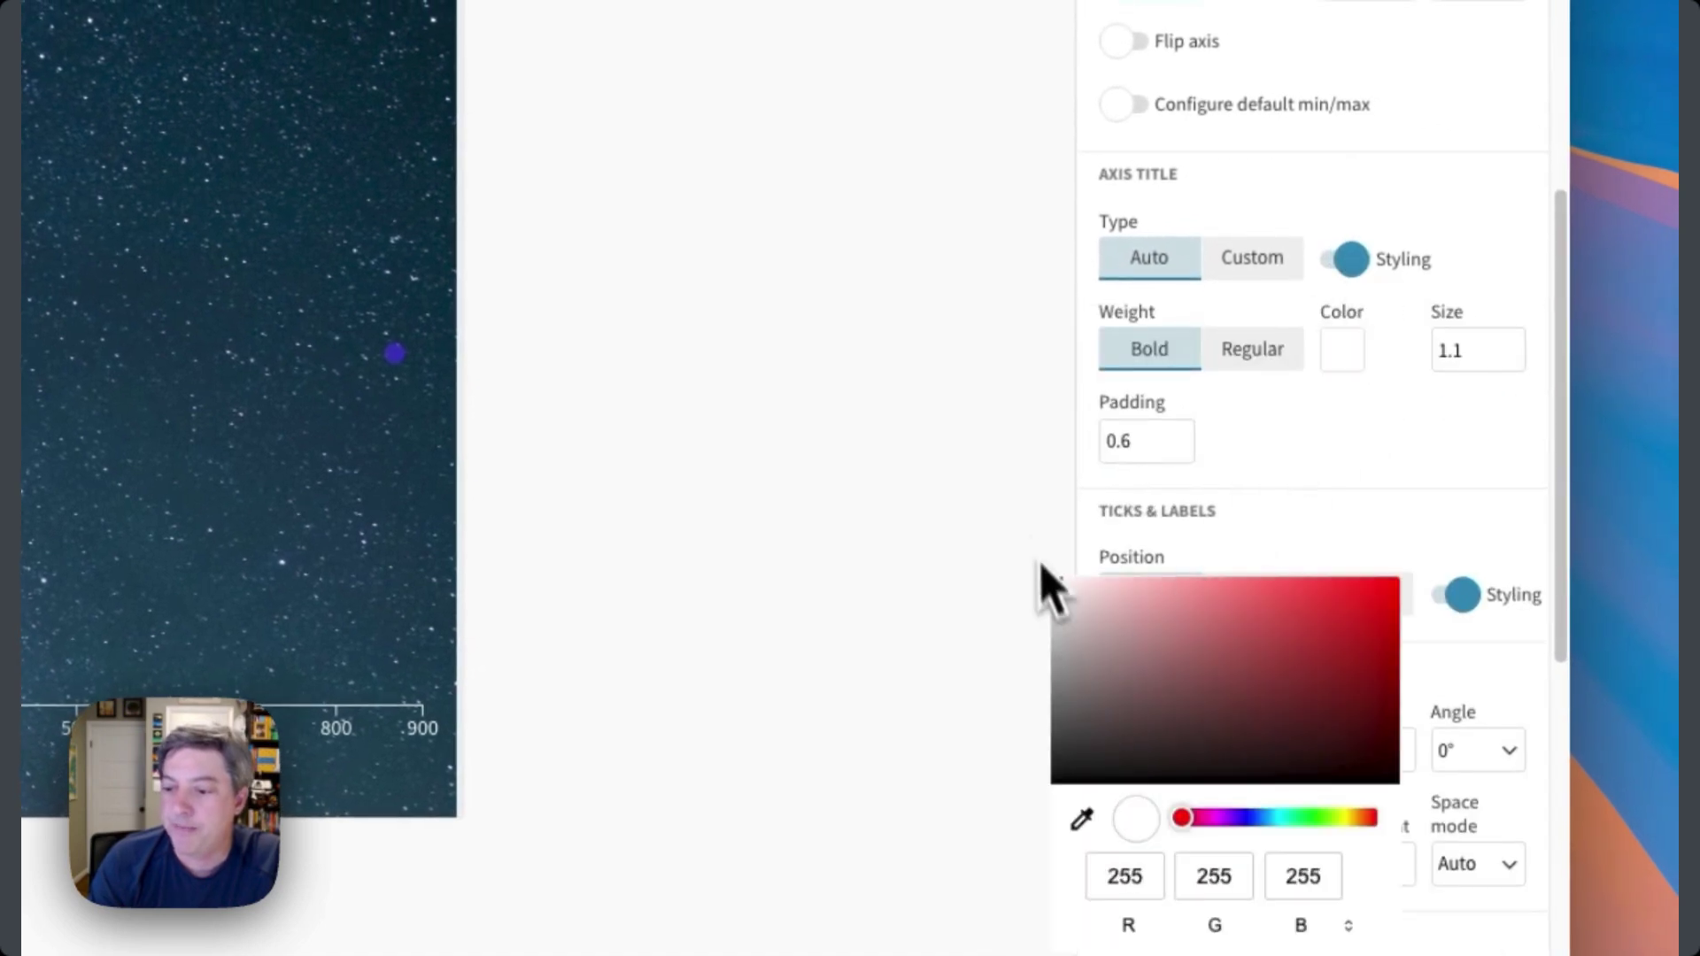
left_click(842, 588)
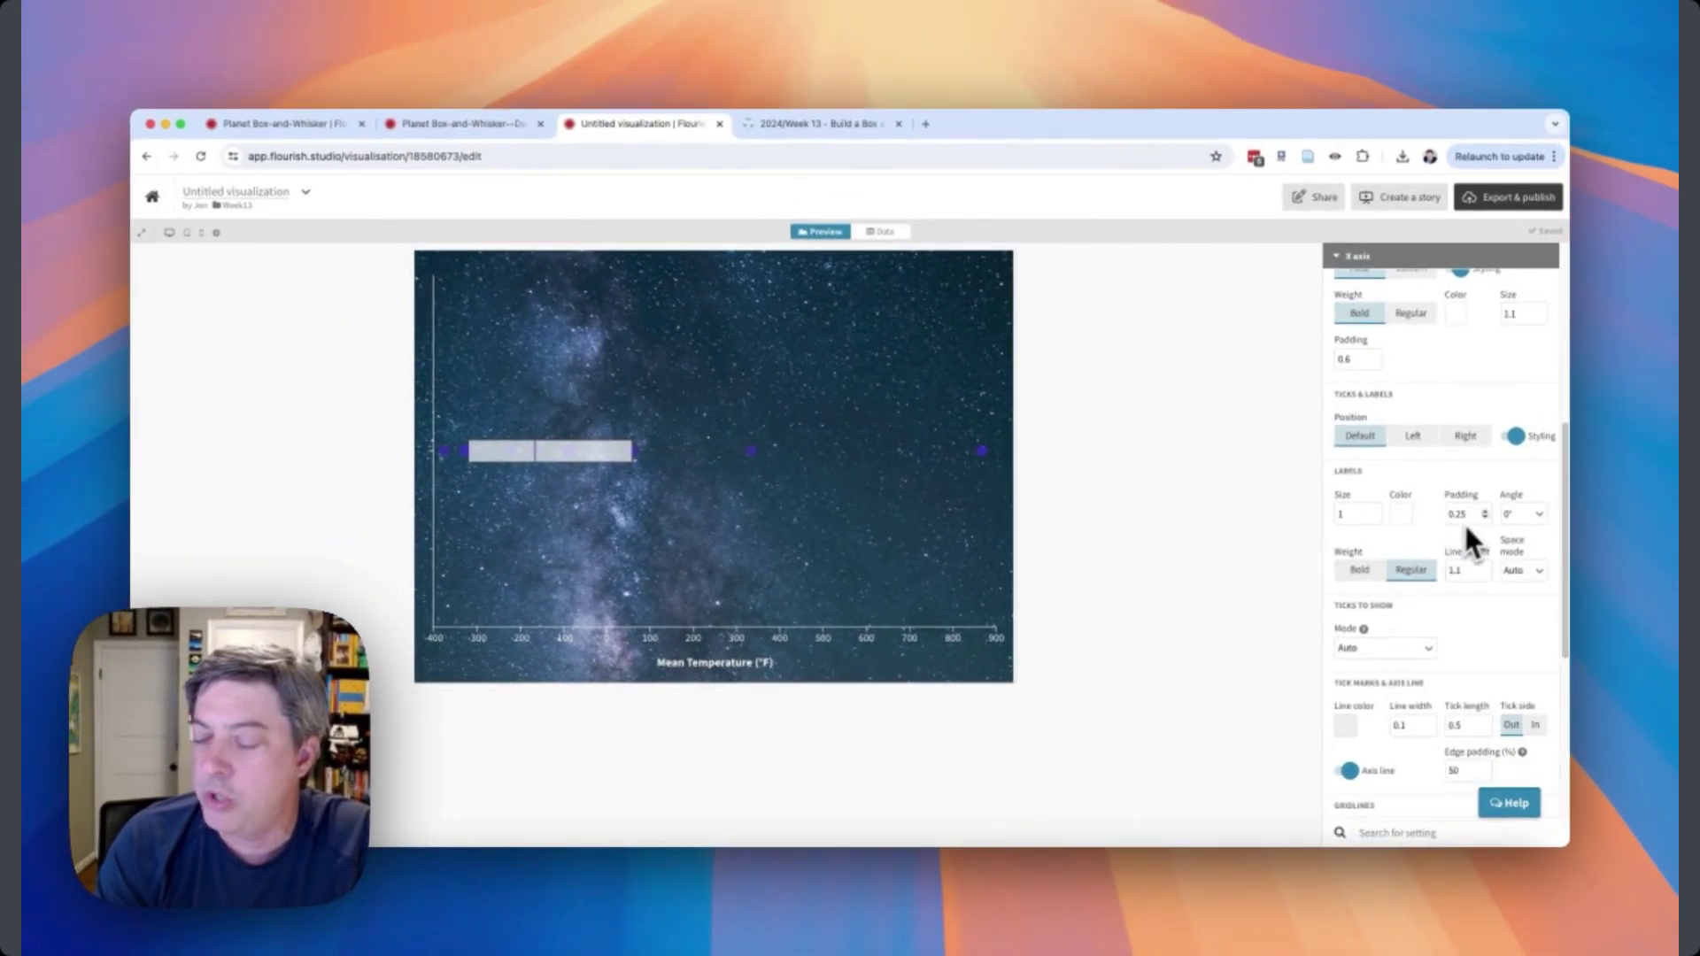
Add a °F suffix to the x-axis numbers, taking the symbol from column B's header.
scroll(1432, 572, "down", 5)
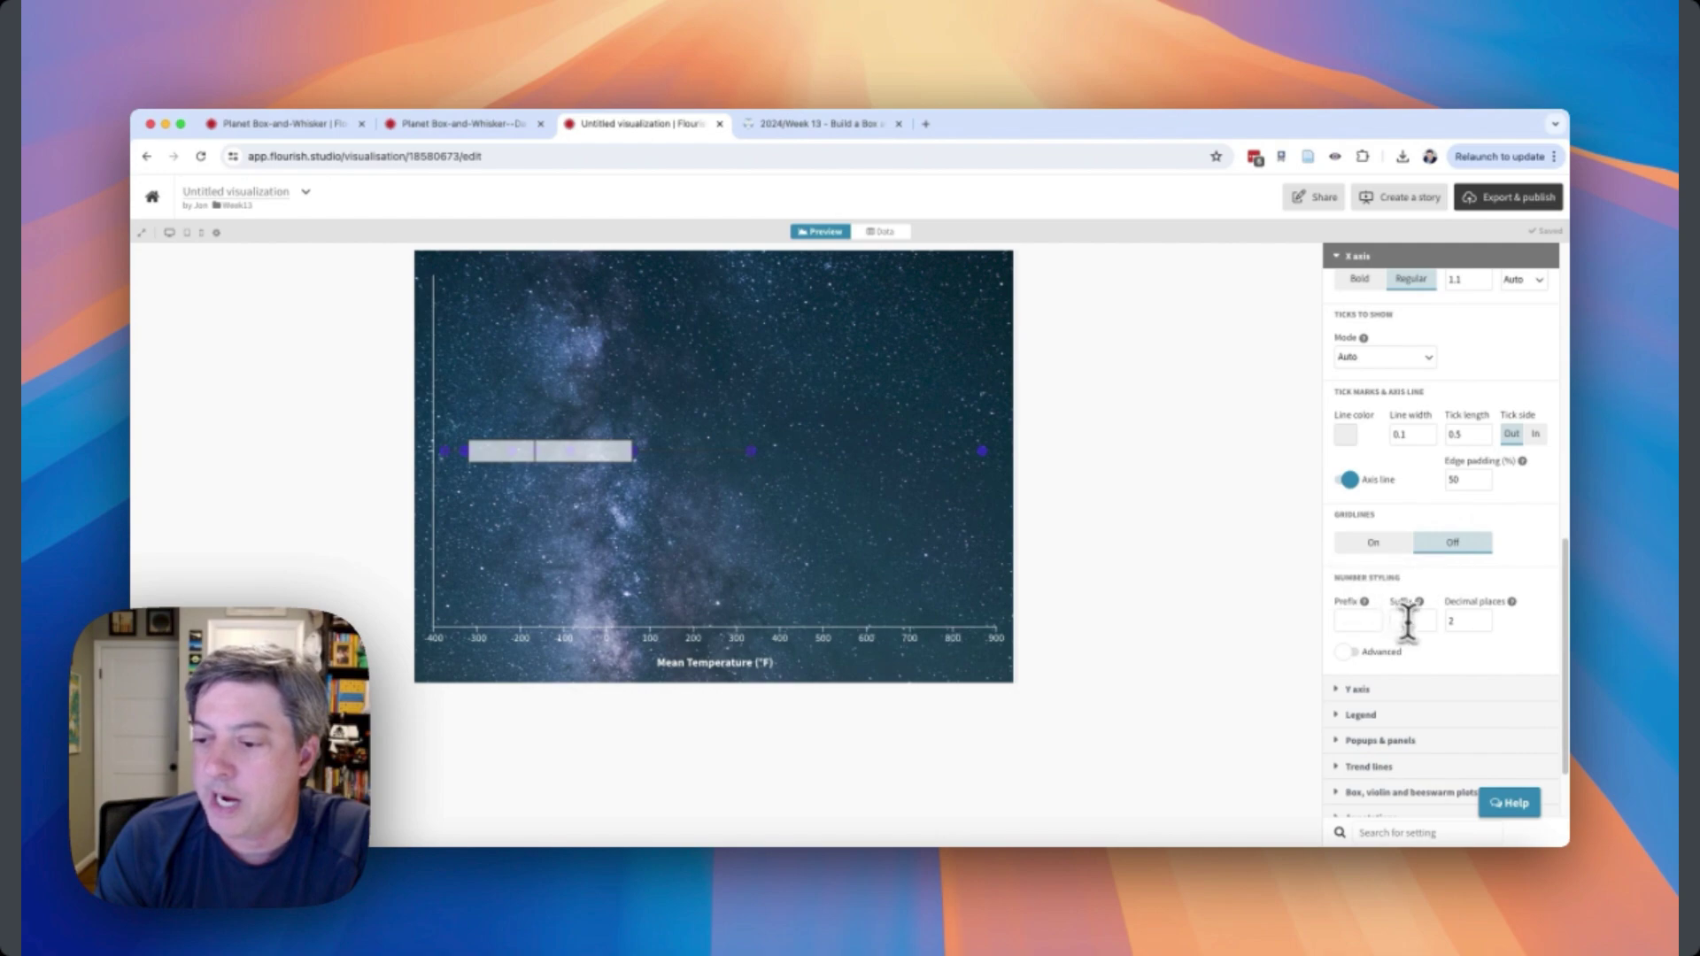
left_click(1413, 620)
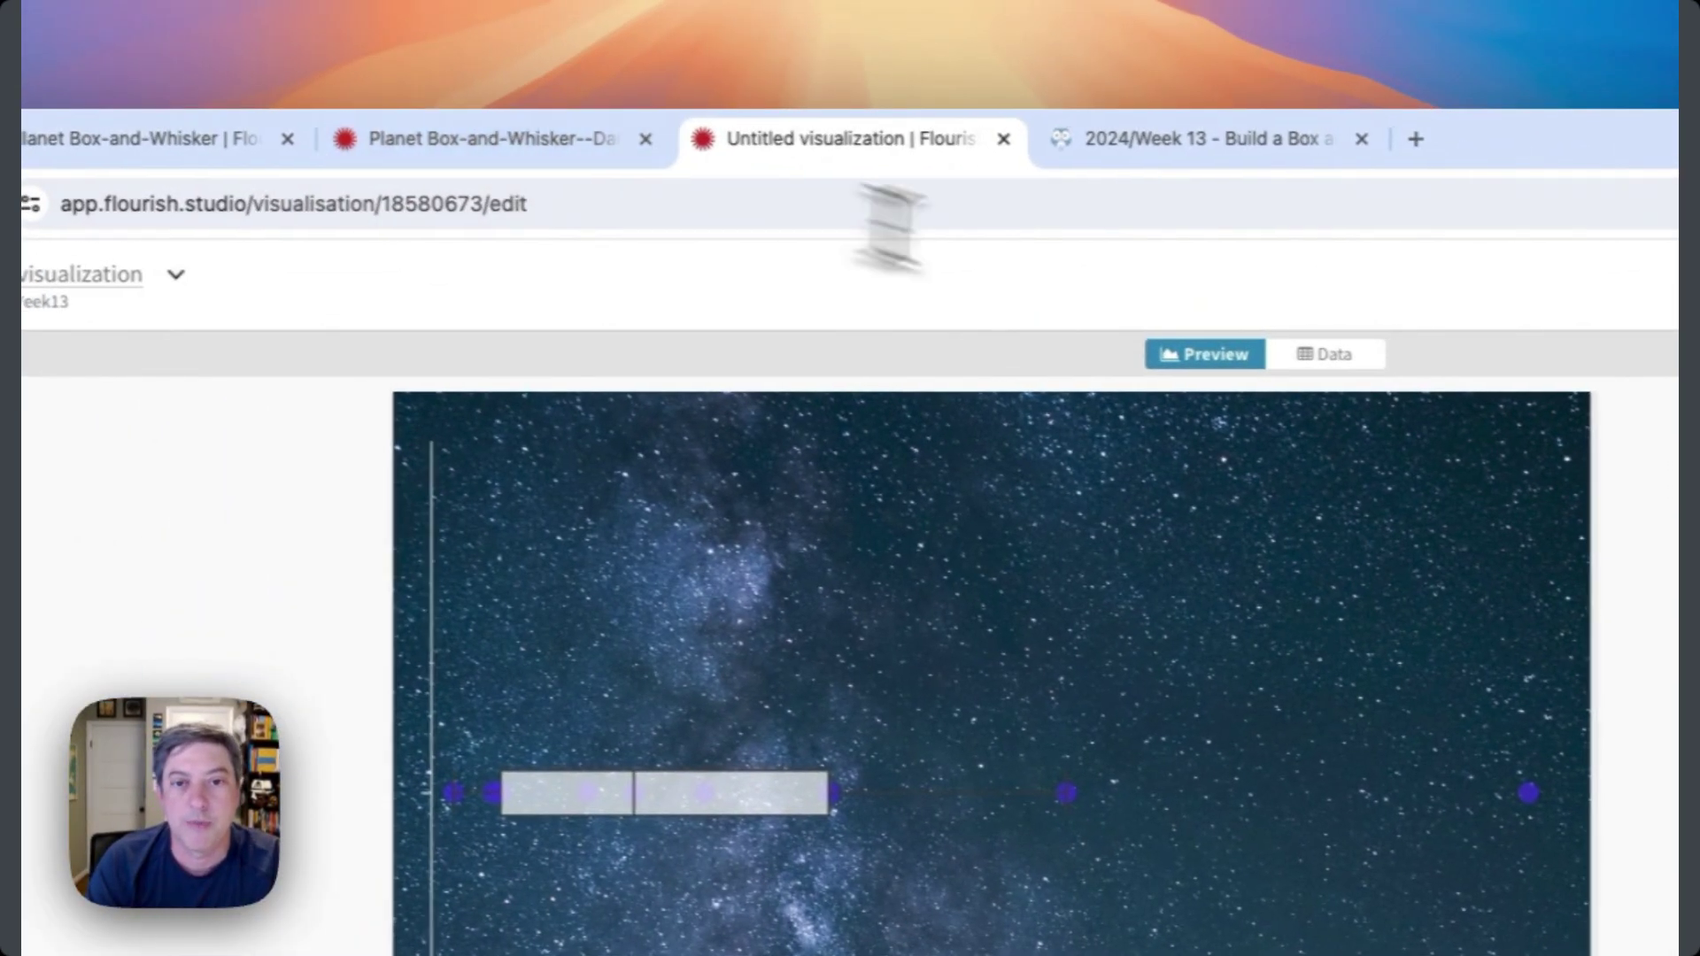
left_click(1311, 354)
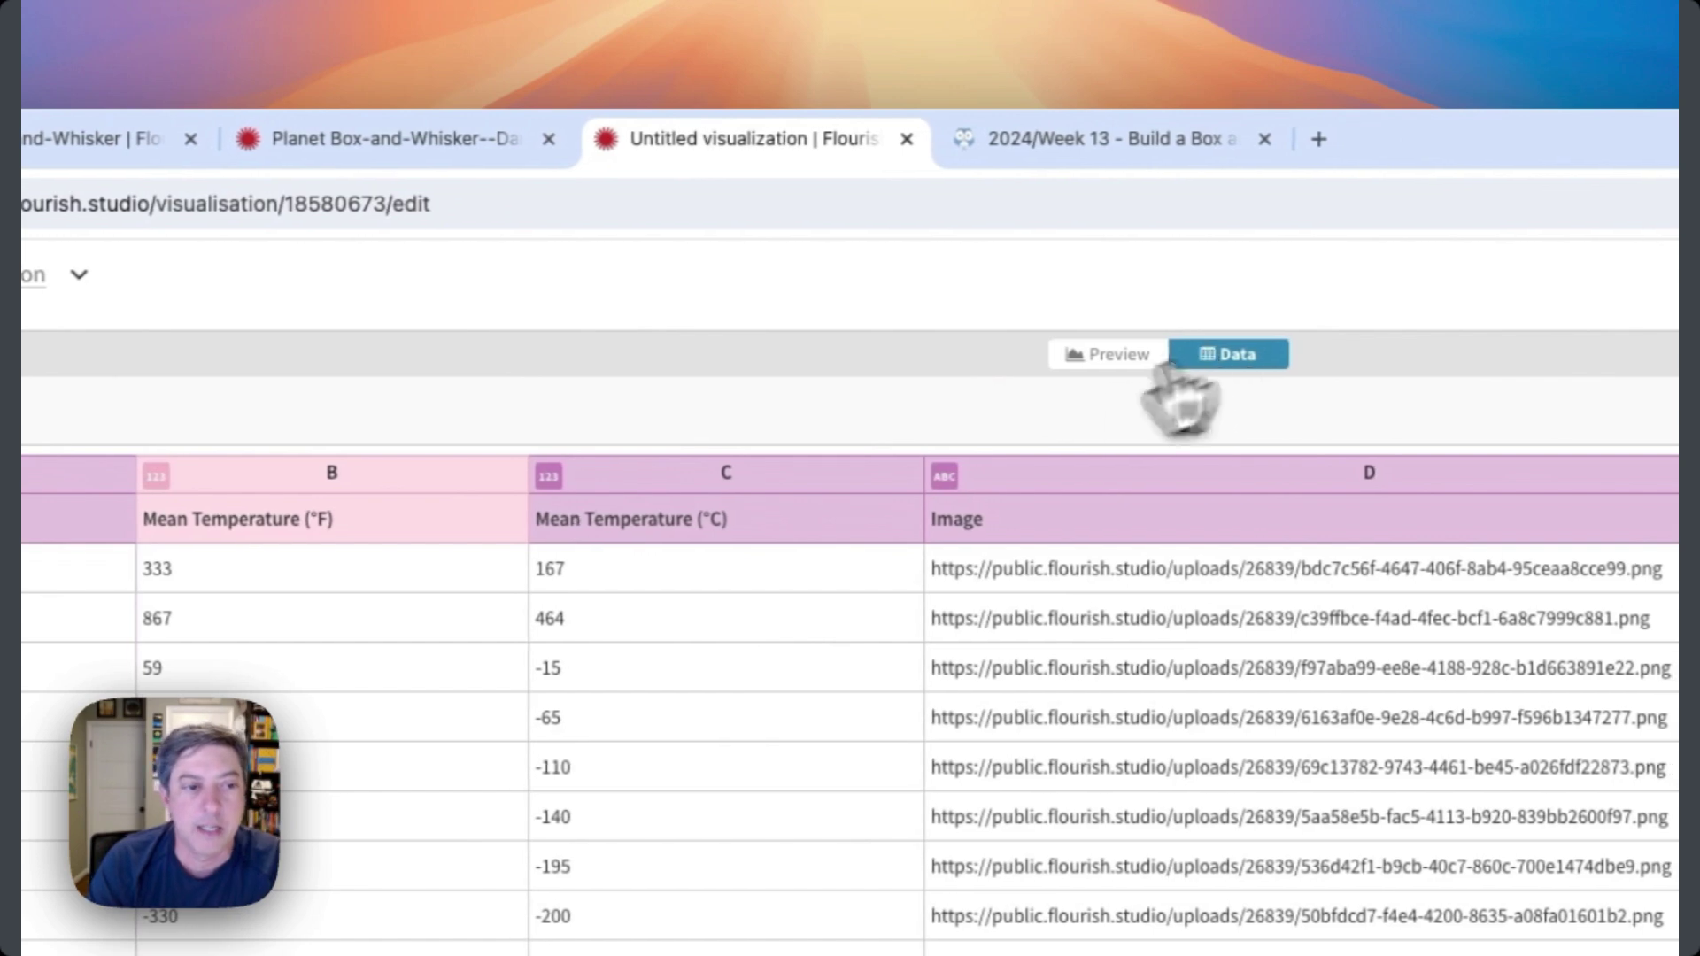
double_click(425, 527)
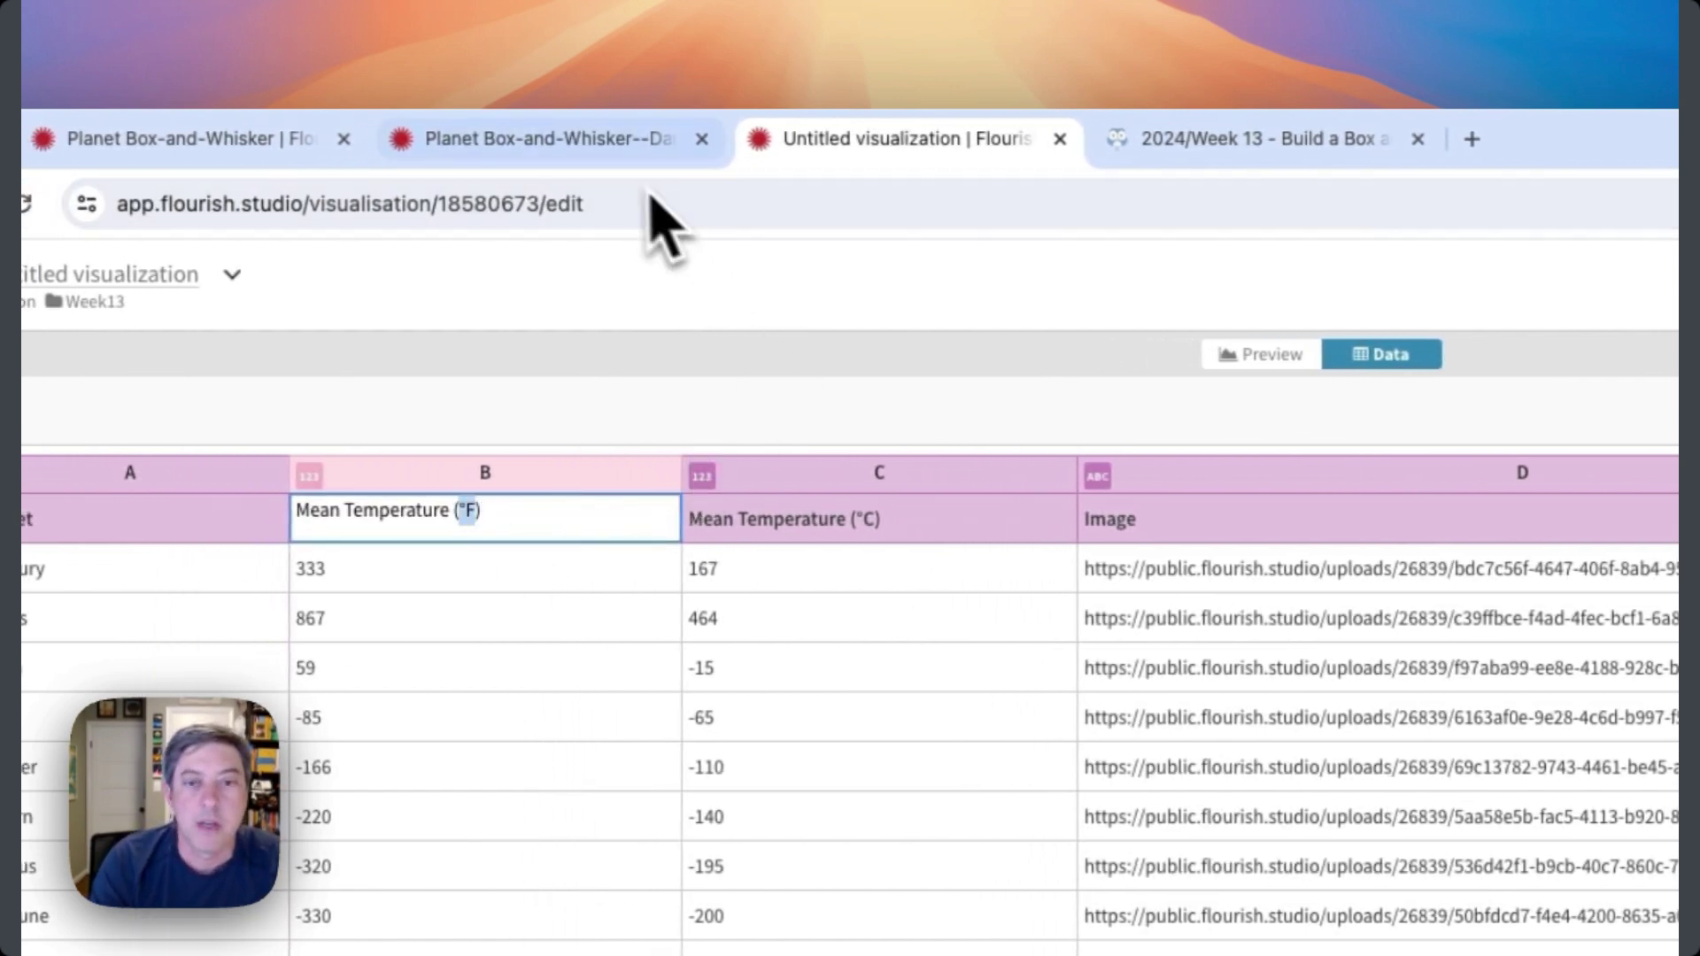
left_click(660, 140)
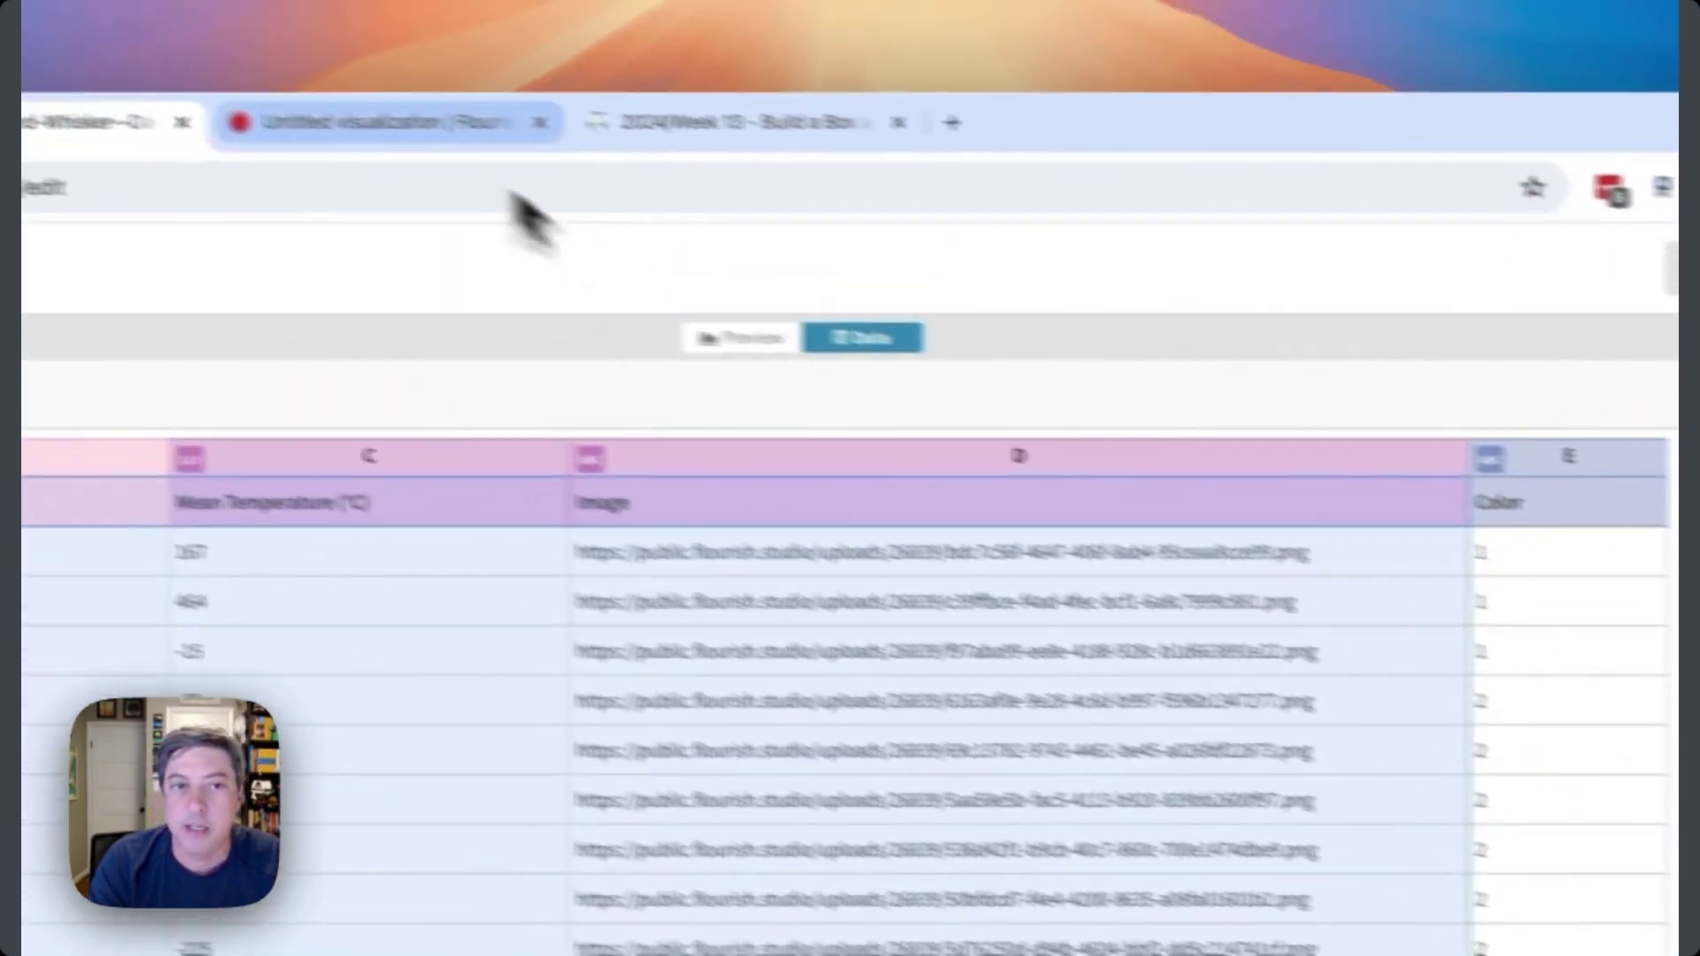
left_click(536, 154)
left_click(895, 377)
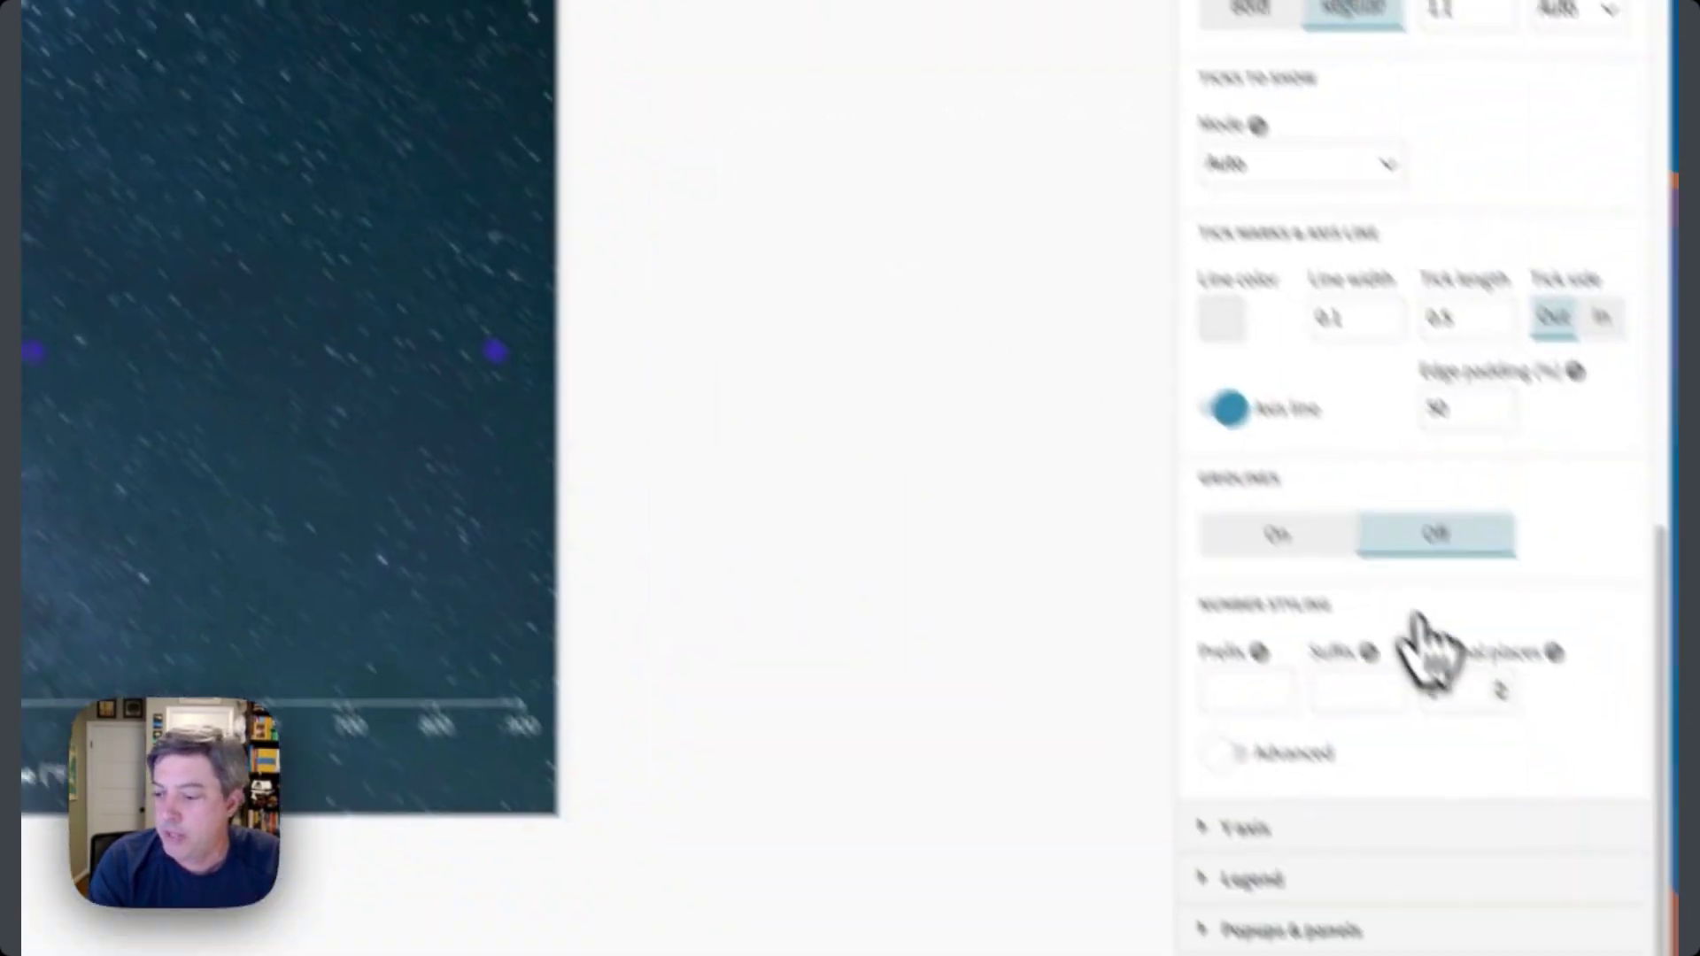
left_click(1257, 587)
type("°F")
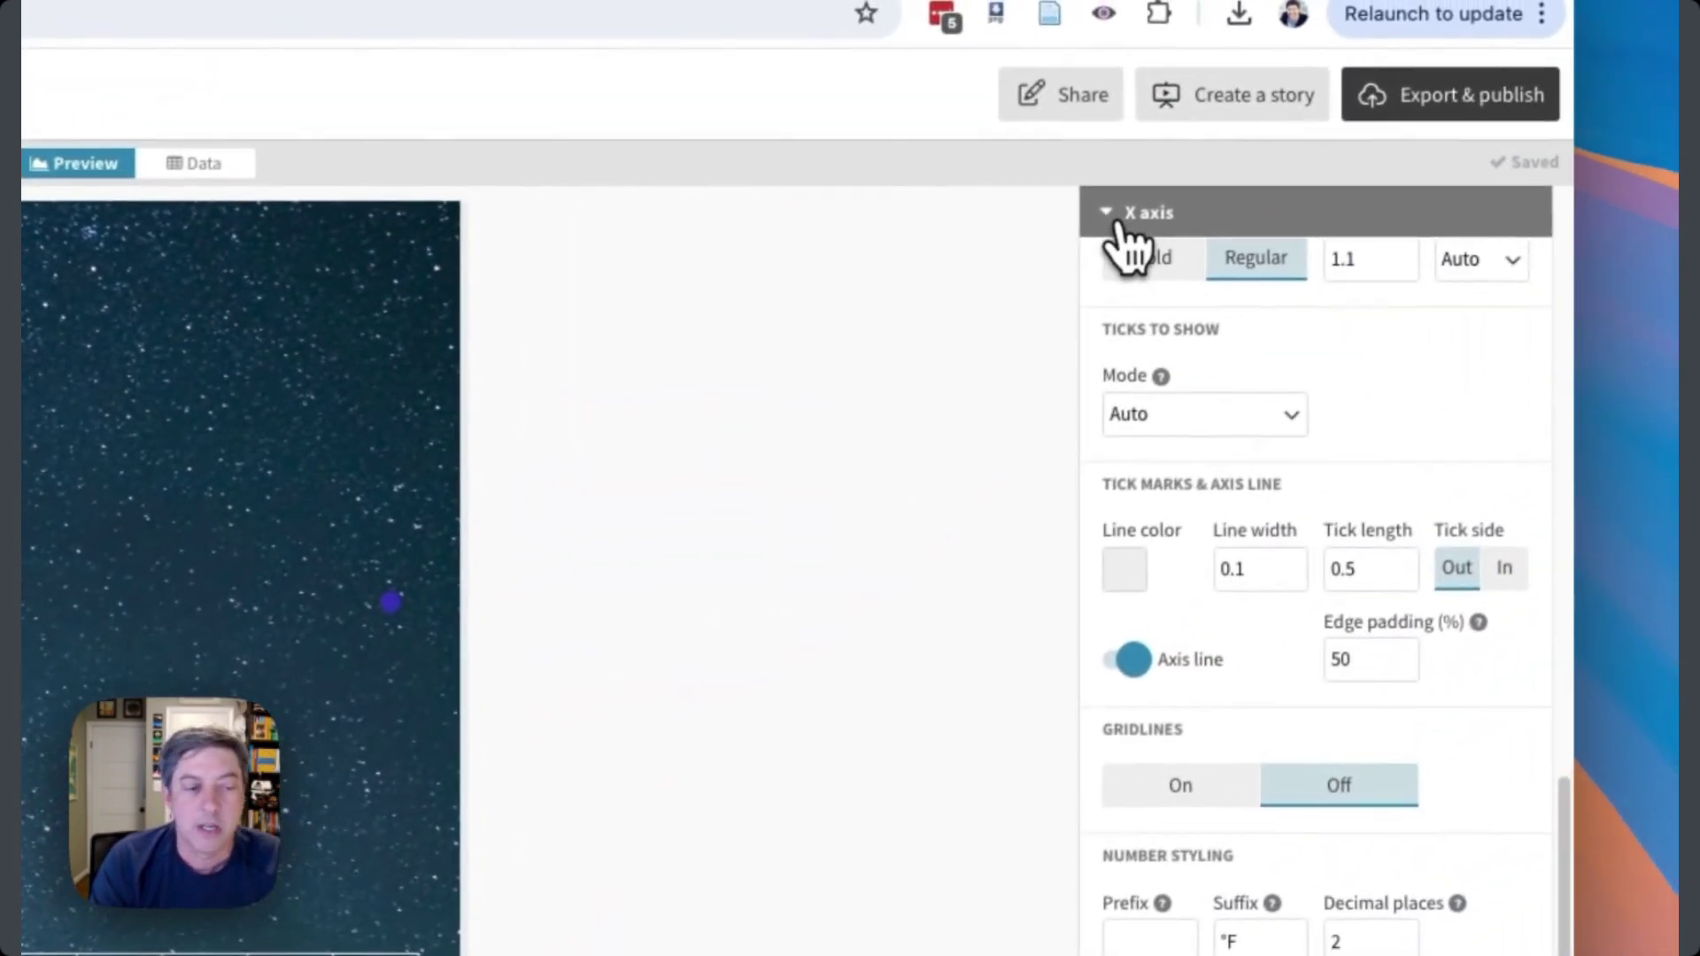
Hide the y axis.
left_click(1125, 217)
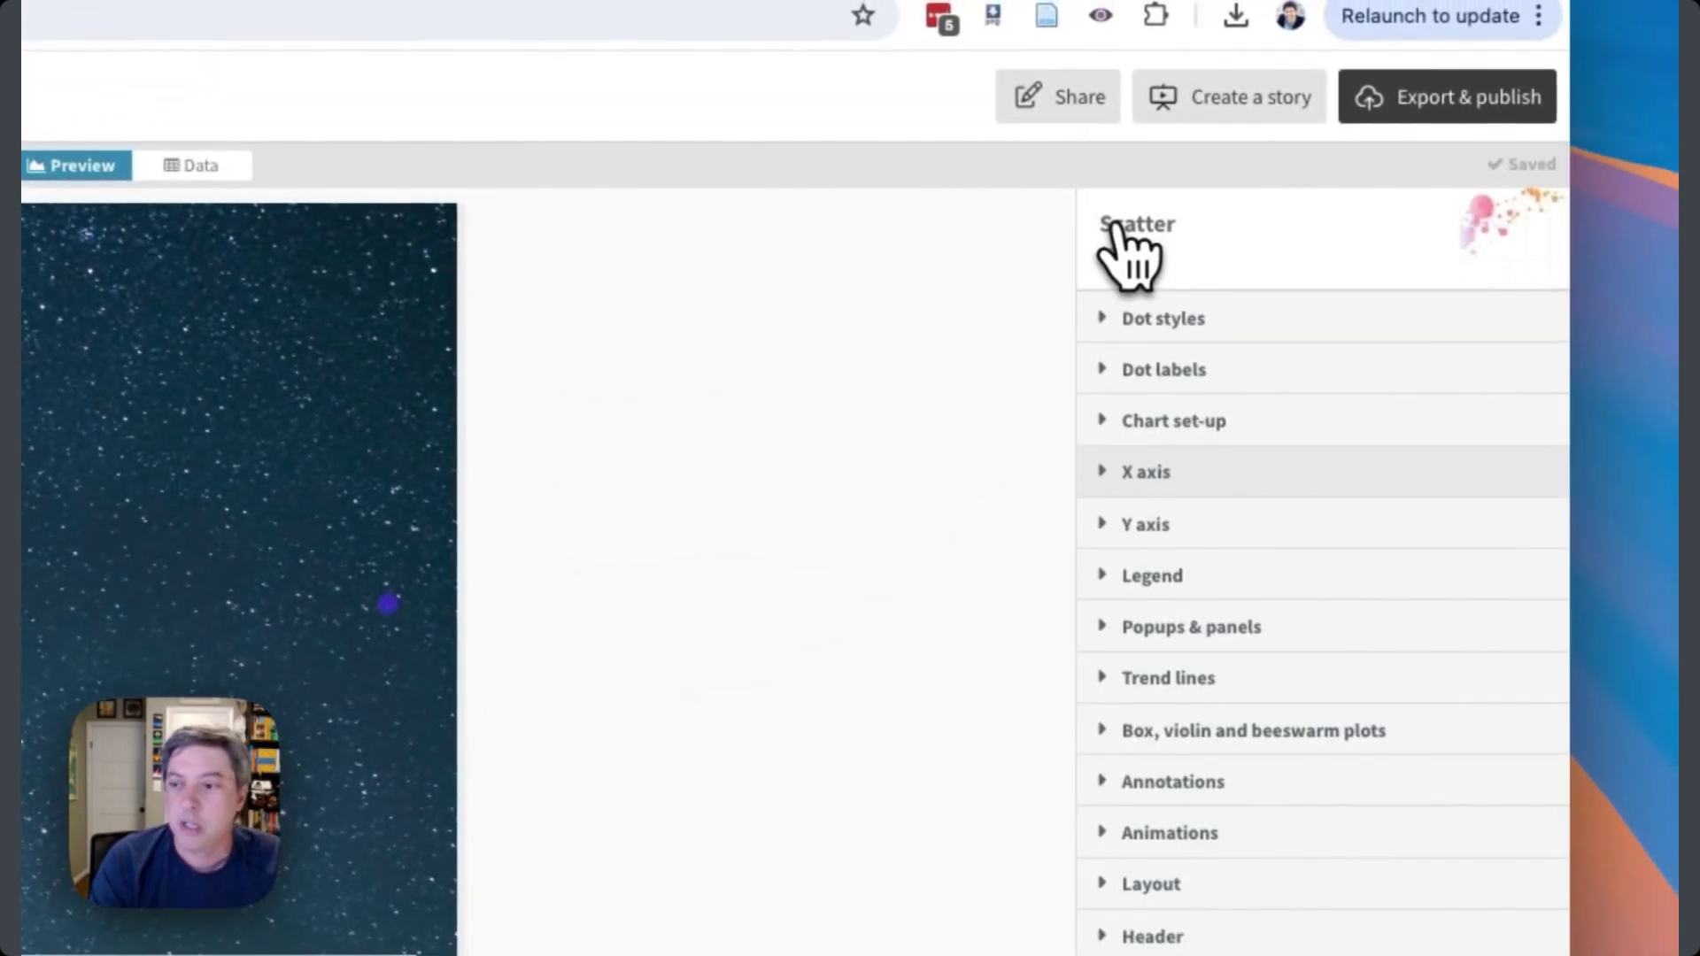
left_click(1132, 526)
left_click(1395, 733)
Set the default dot colour to white.
left_click(1118, 335)
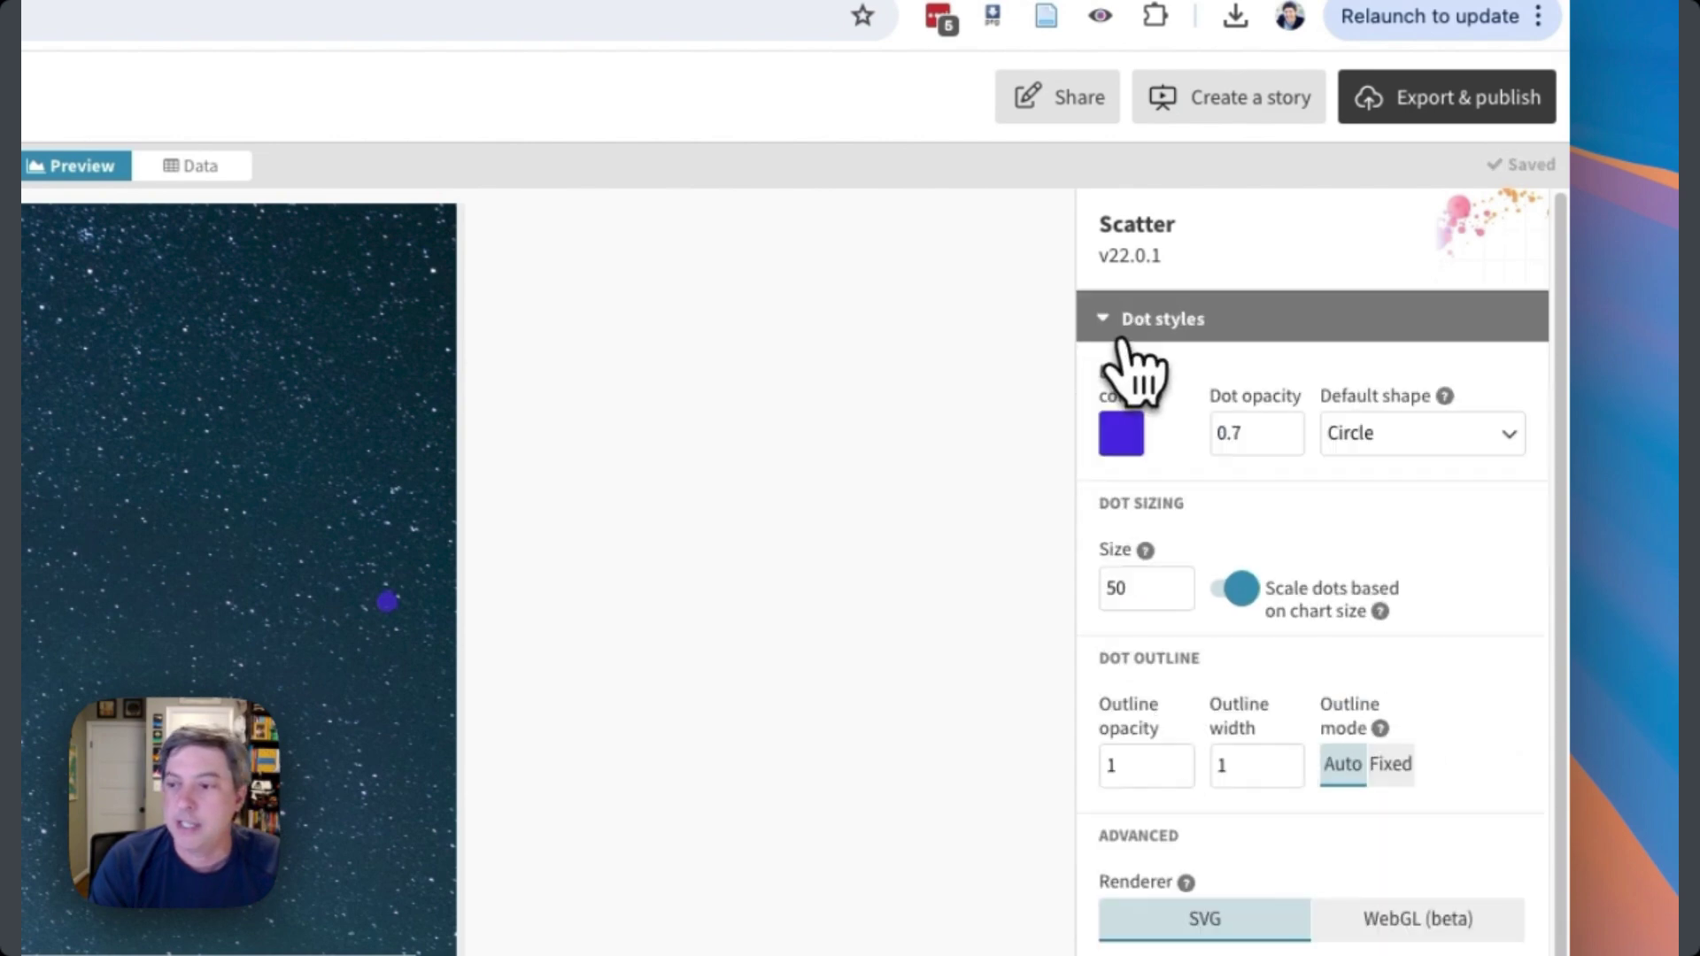
left_click(1121, 434)
left_click_drag(912, 707, 796, 618)
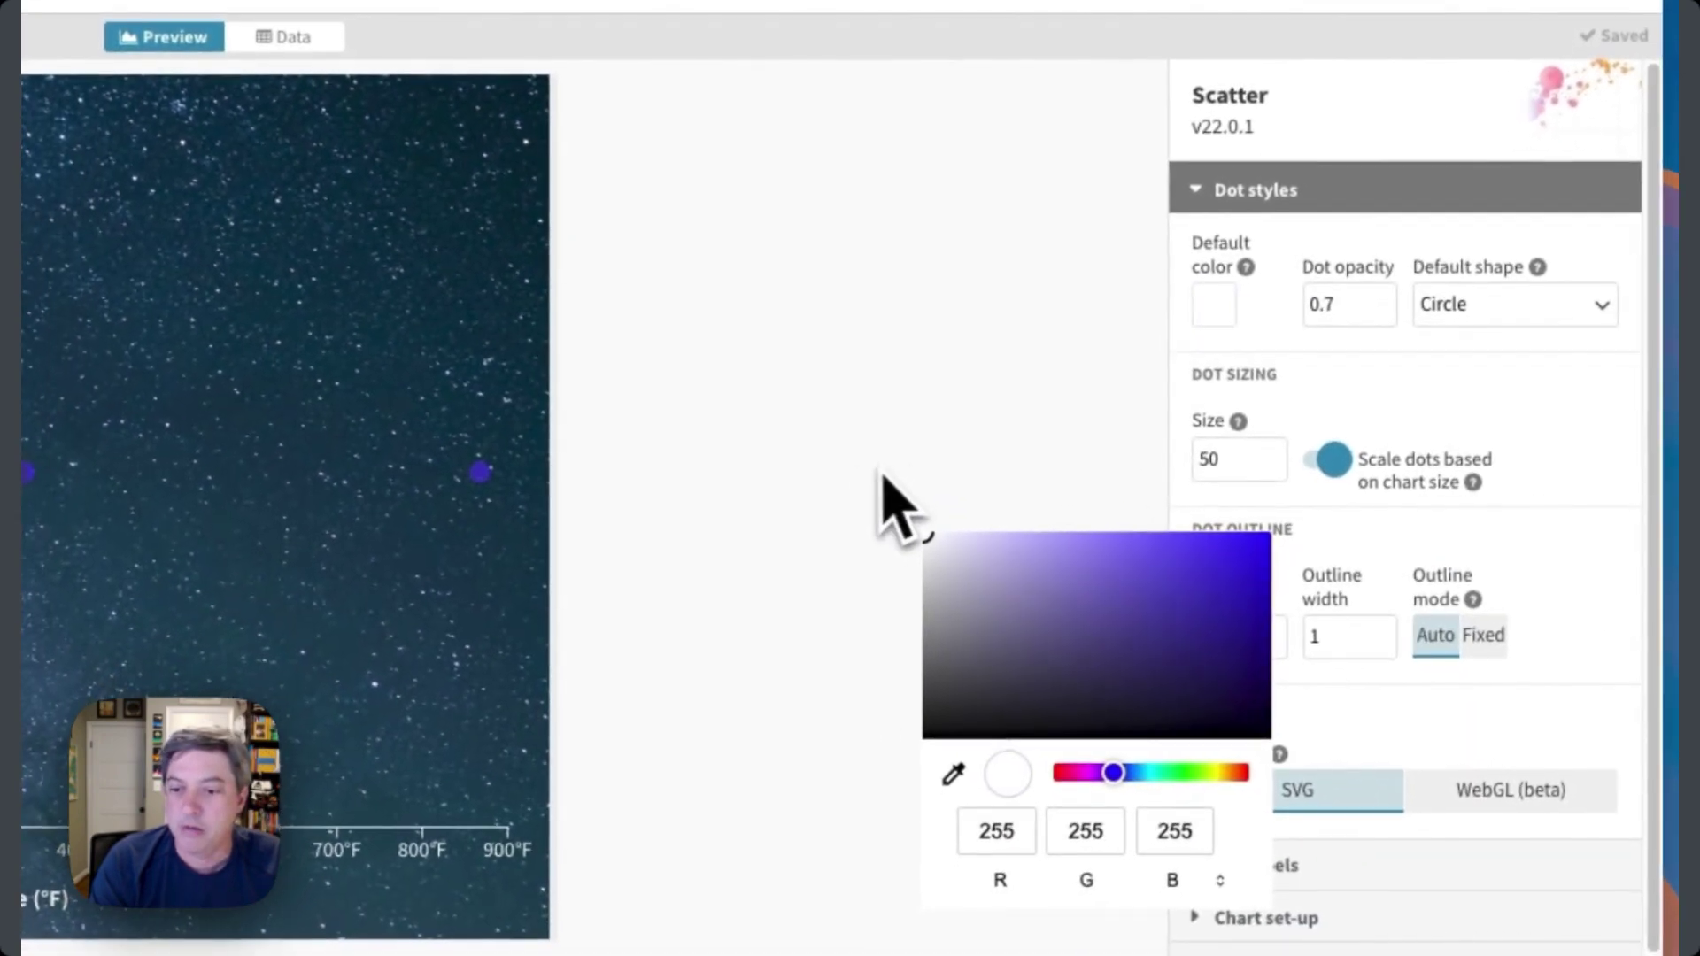
left_click(790, 436)
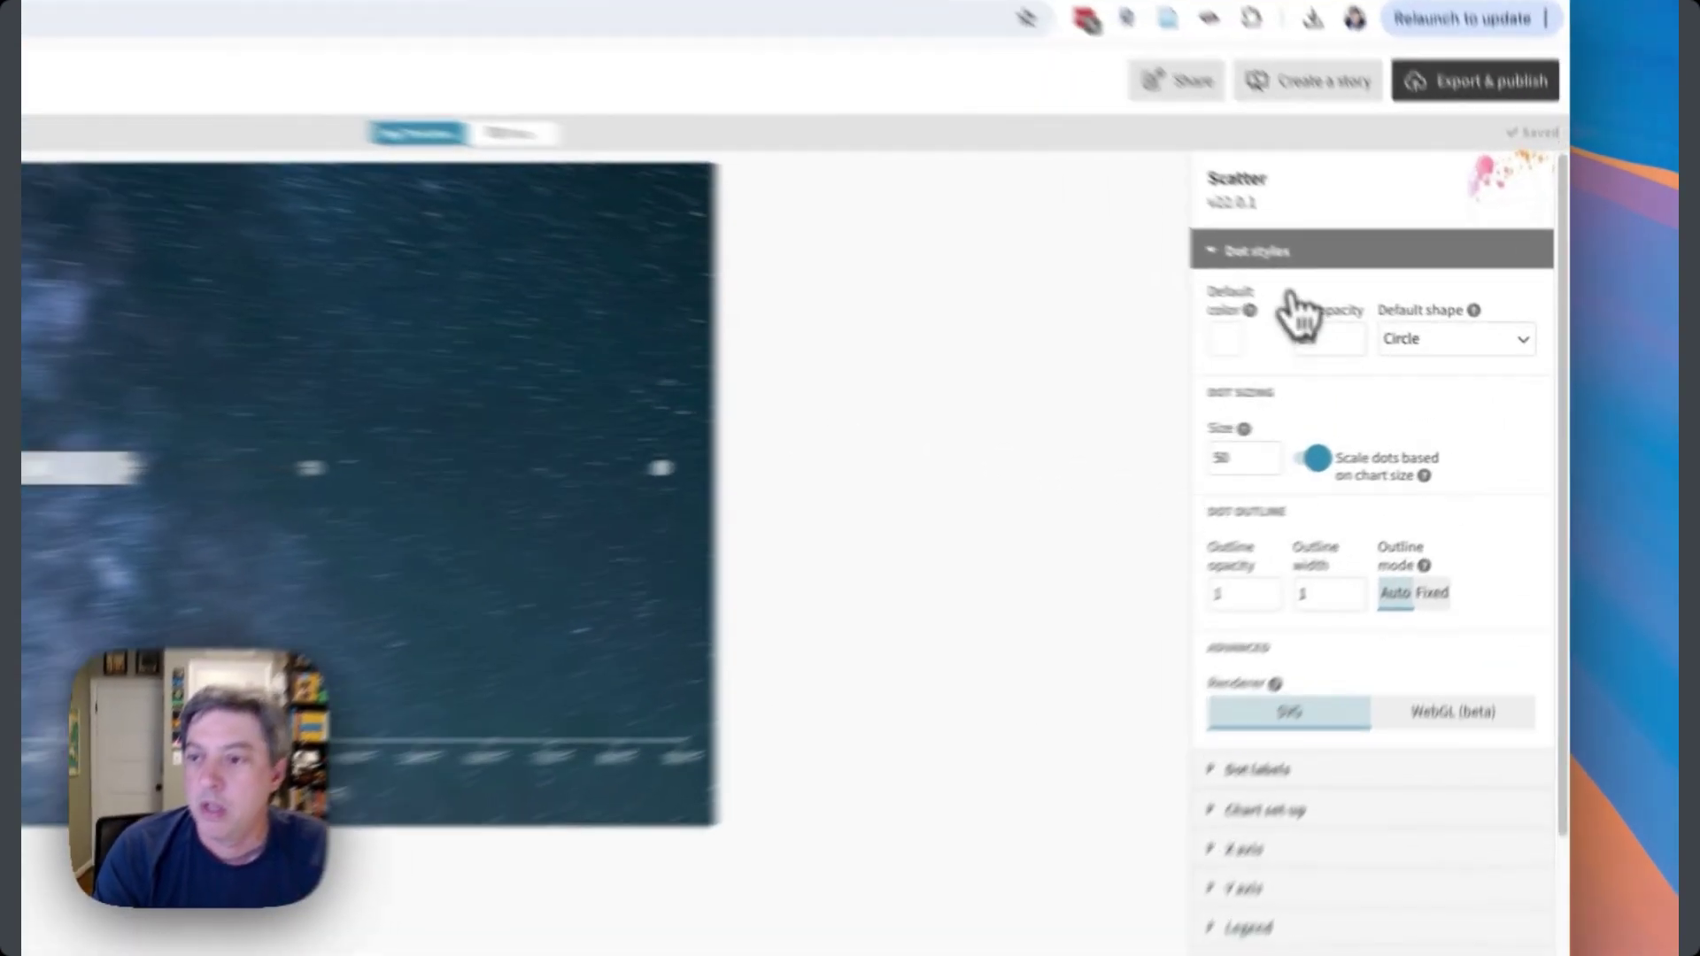
left_click(1369, 308)
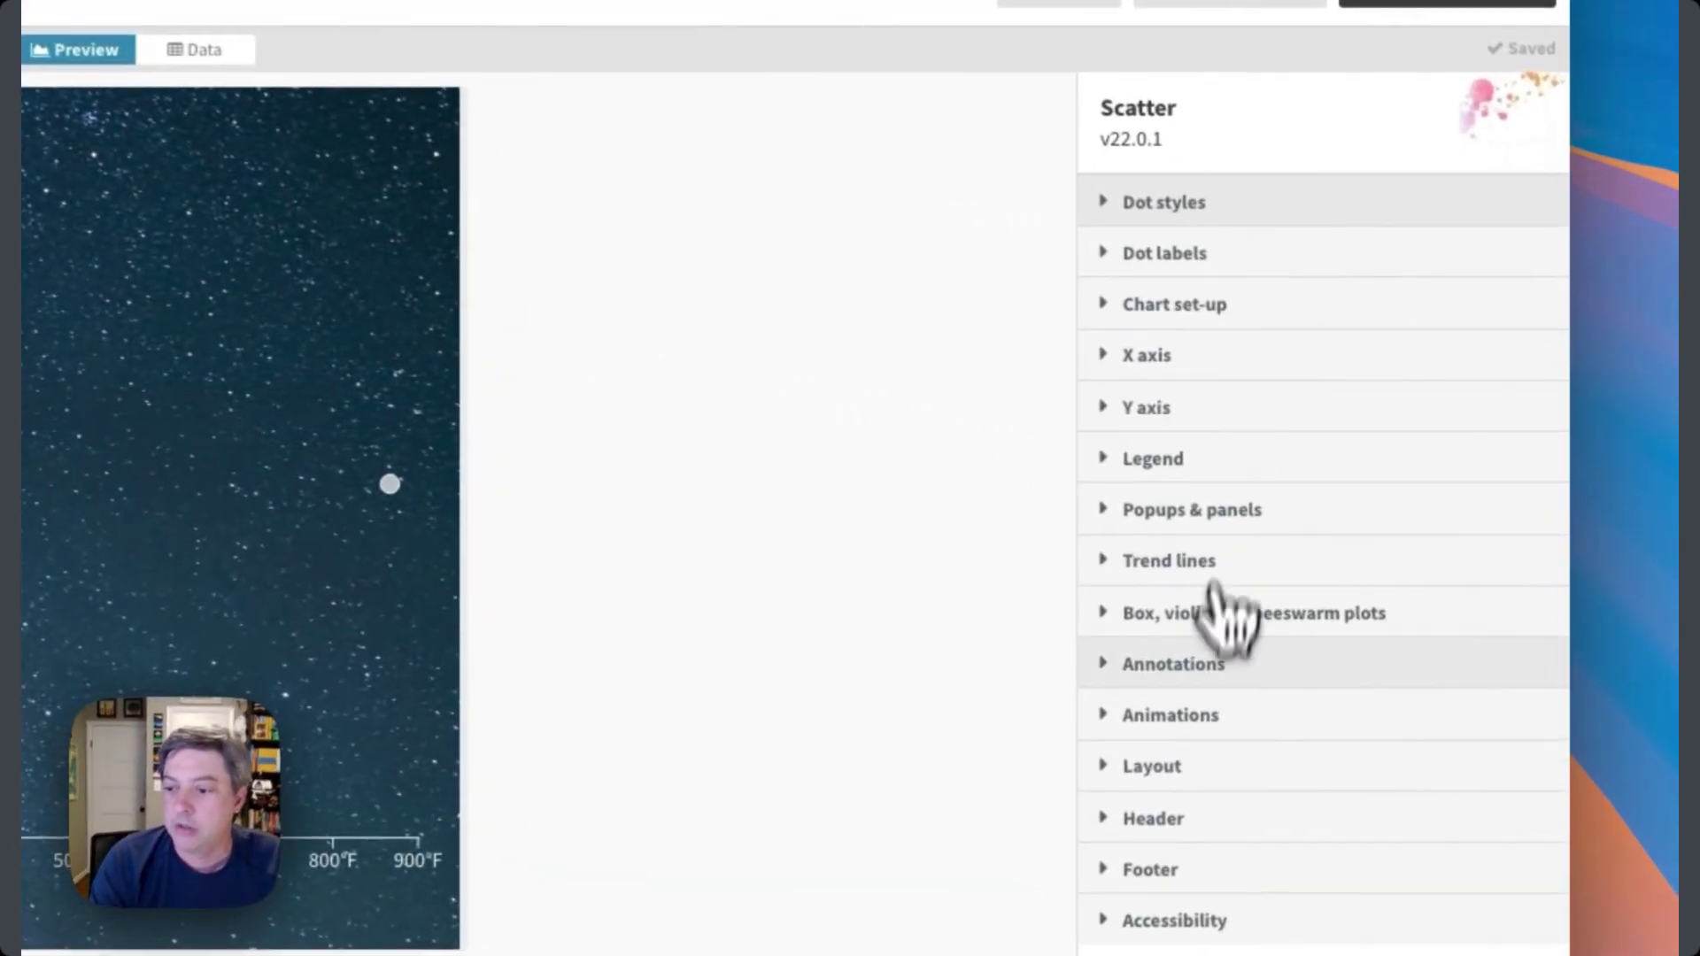
left_click(1200, 704)
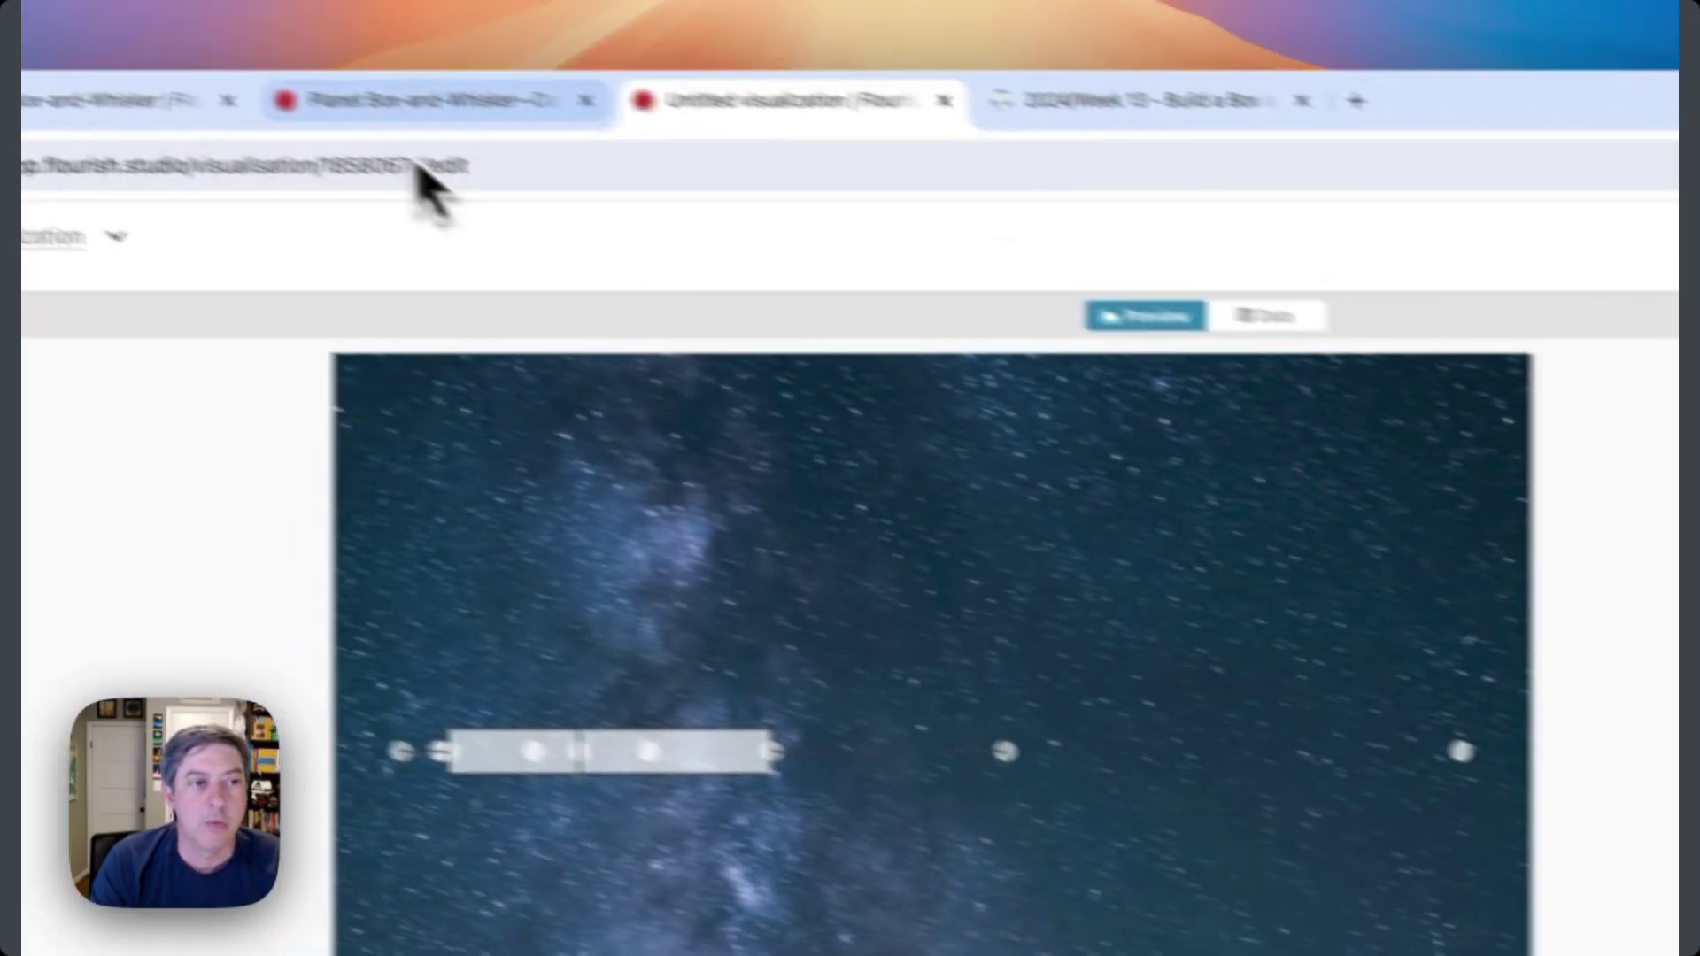
Copy the title 'Planet temperatures in our solar system' from the Dark chart into the header.
left_click(443, 107)
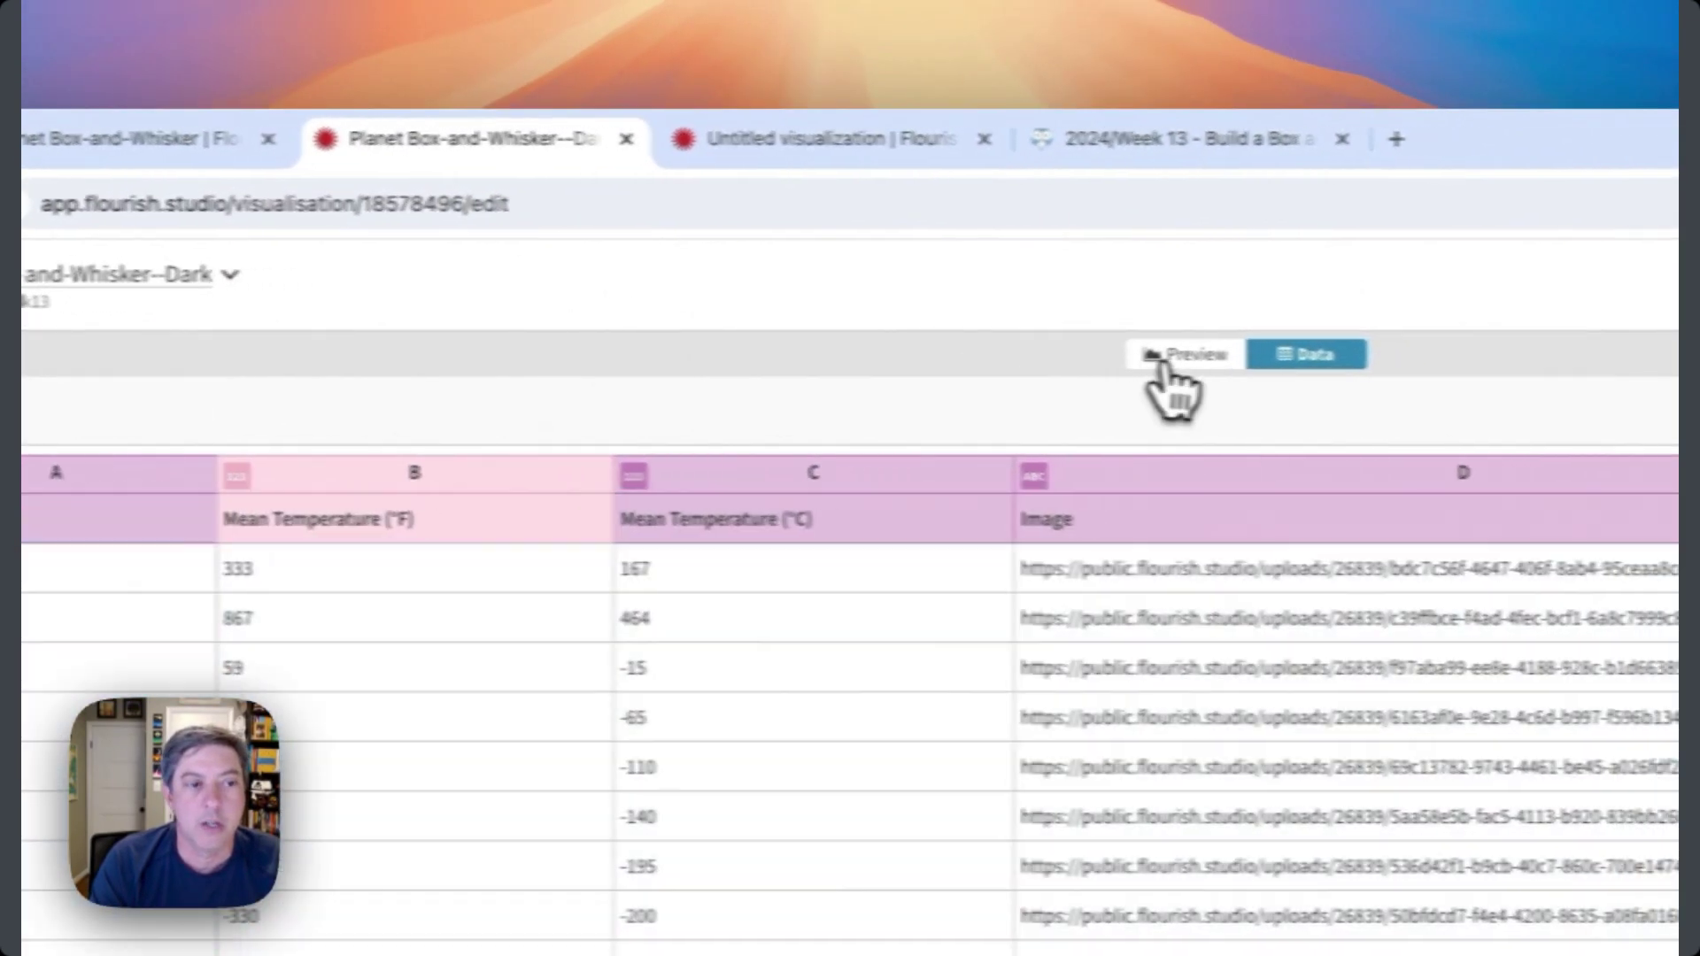
left_click(1266, 351)
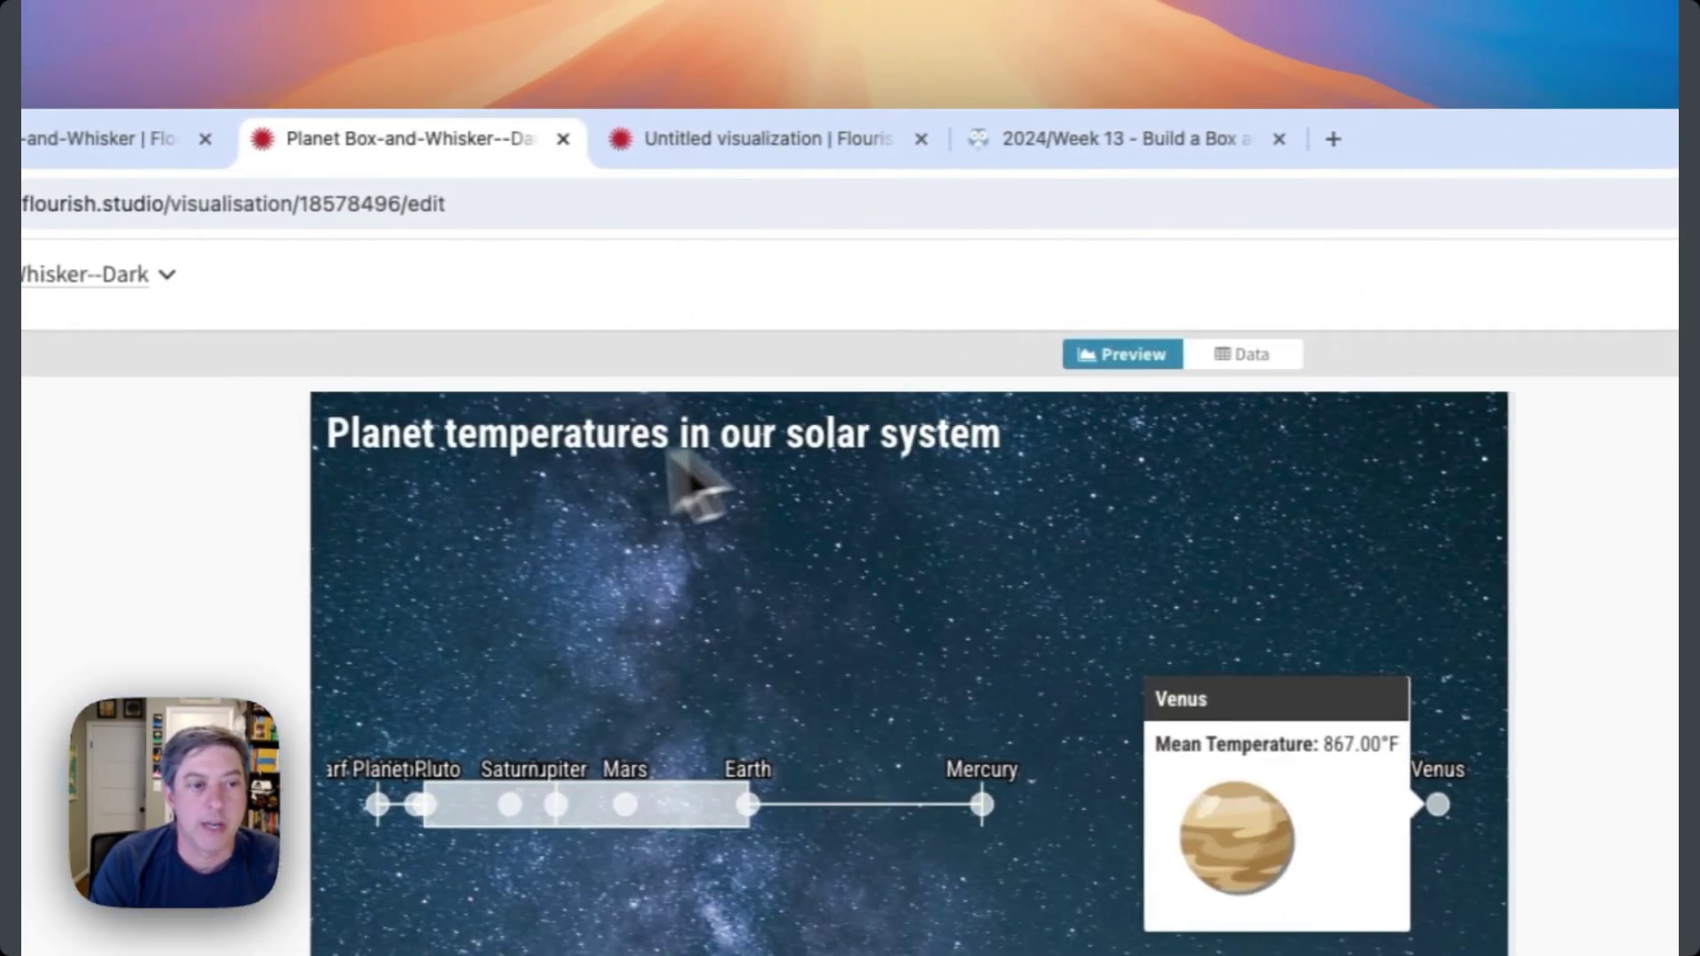
triple_click(535, 440)
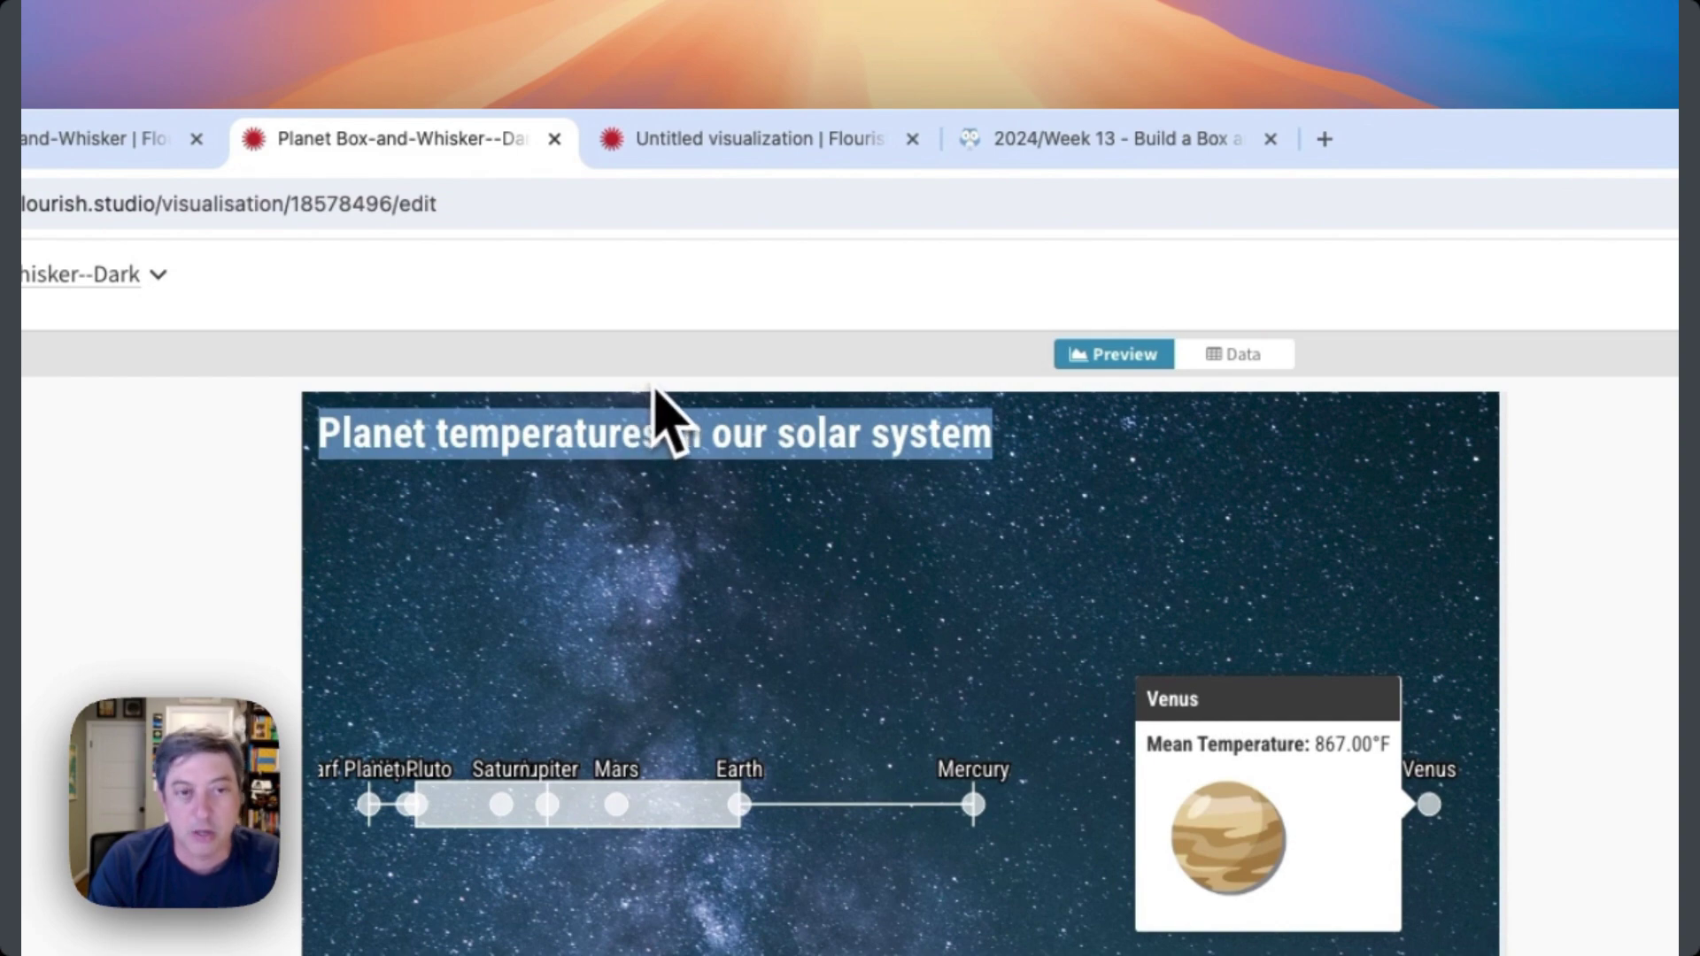
key("super+c")
left_click(760, 138)
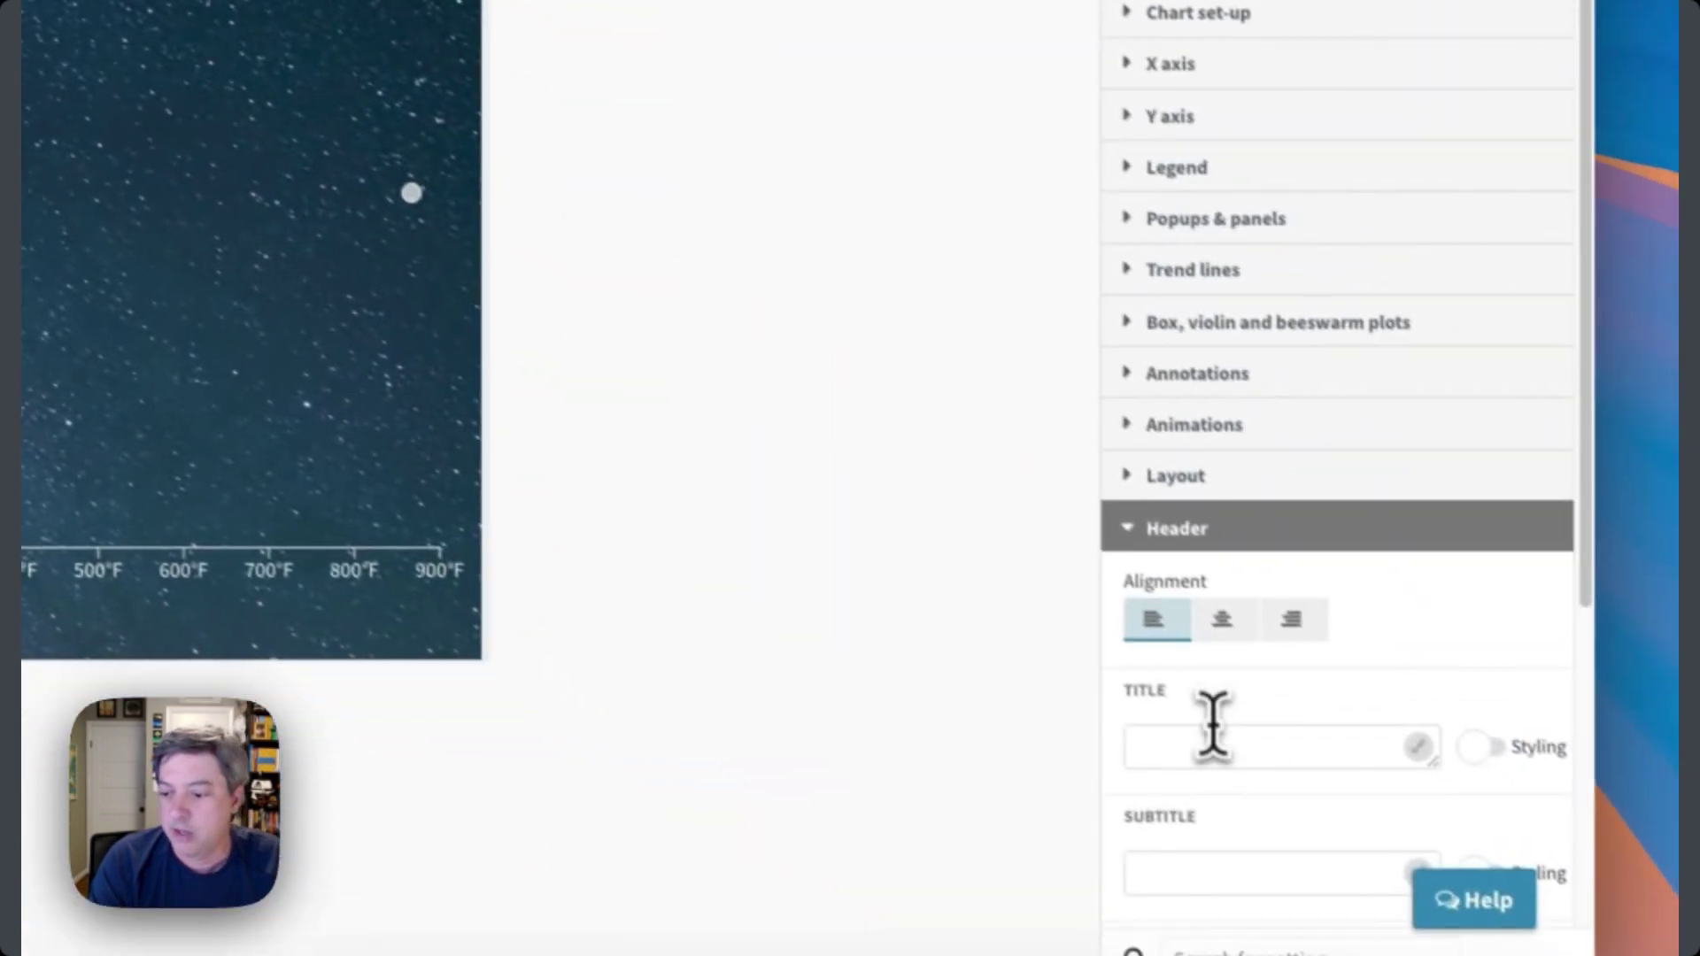
left_click(1191, 720)
key("super+v")
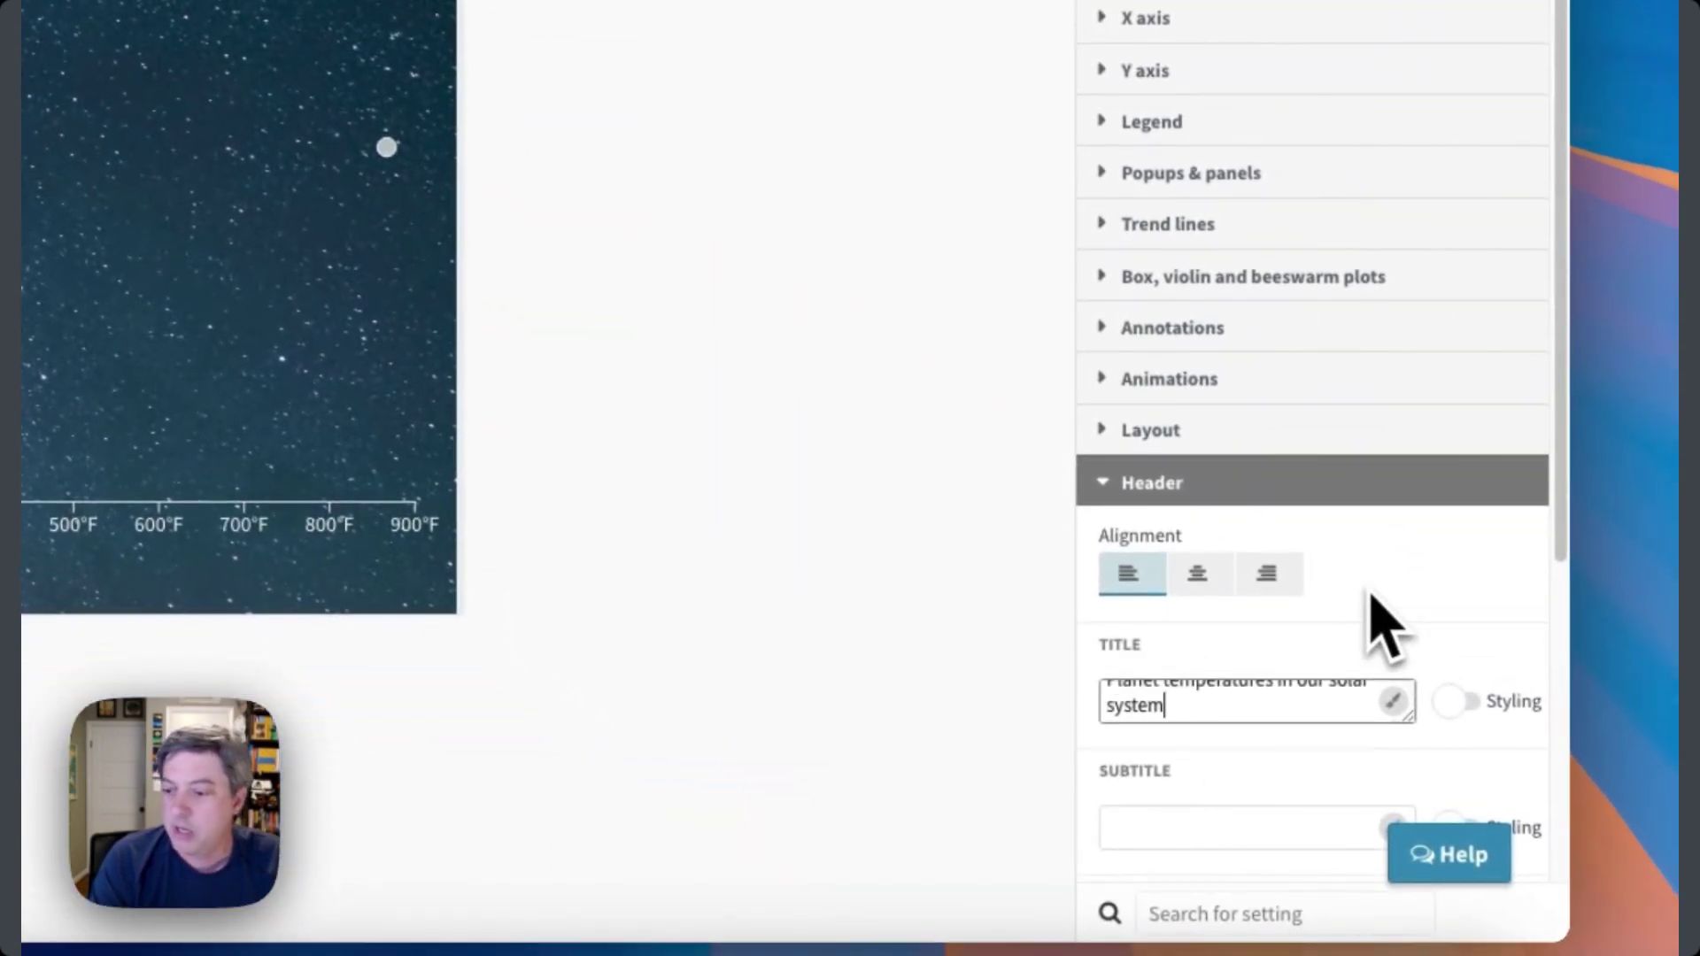
Set the main font to Roboto Condensed.
left_click(1239, 431)
left_click(1259, 544)
left_click(1239, 643)
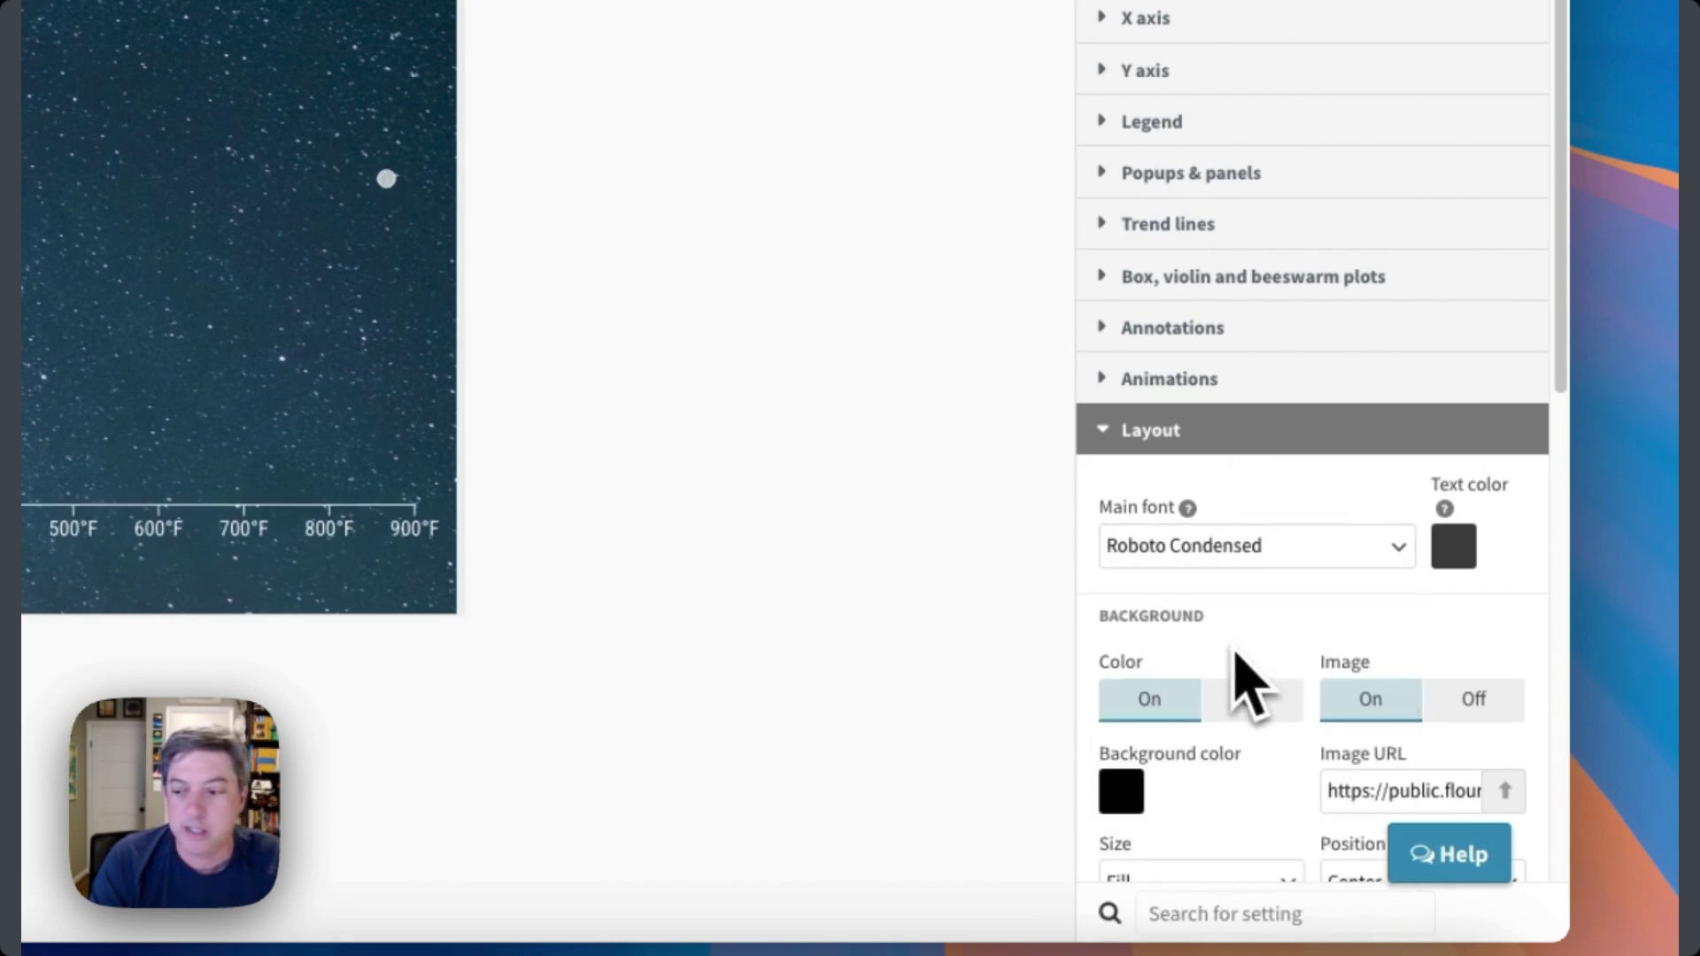
left_click(1143, 432)
Style the title white at a larger text size.
left_click(1197, 485)
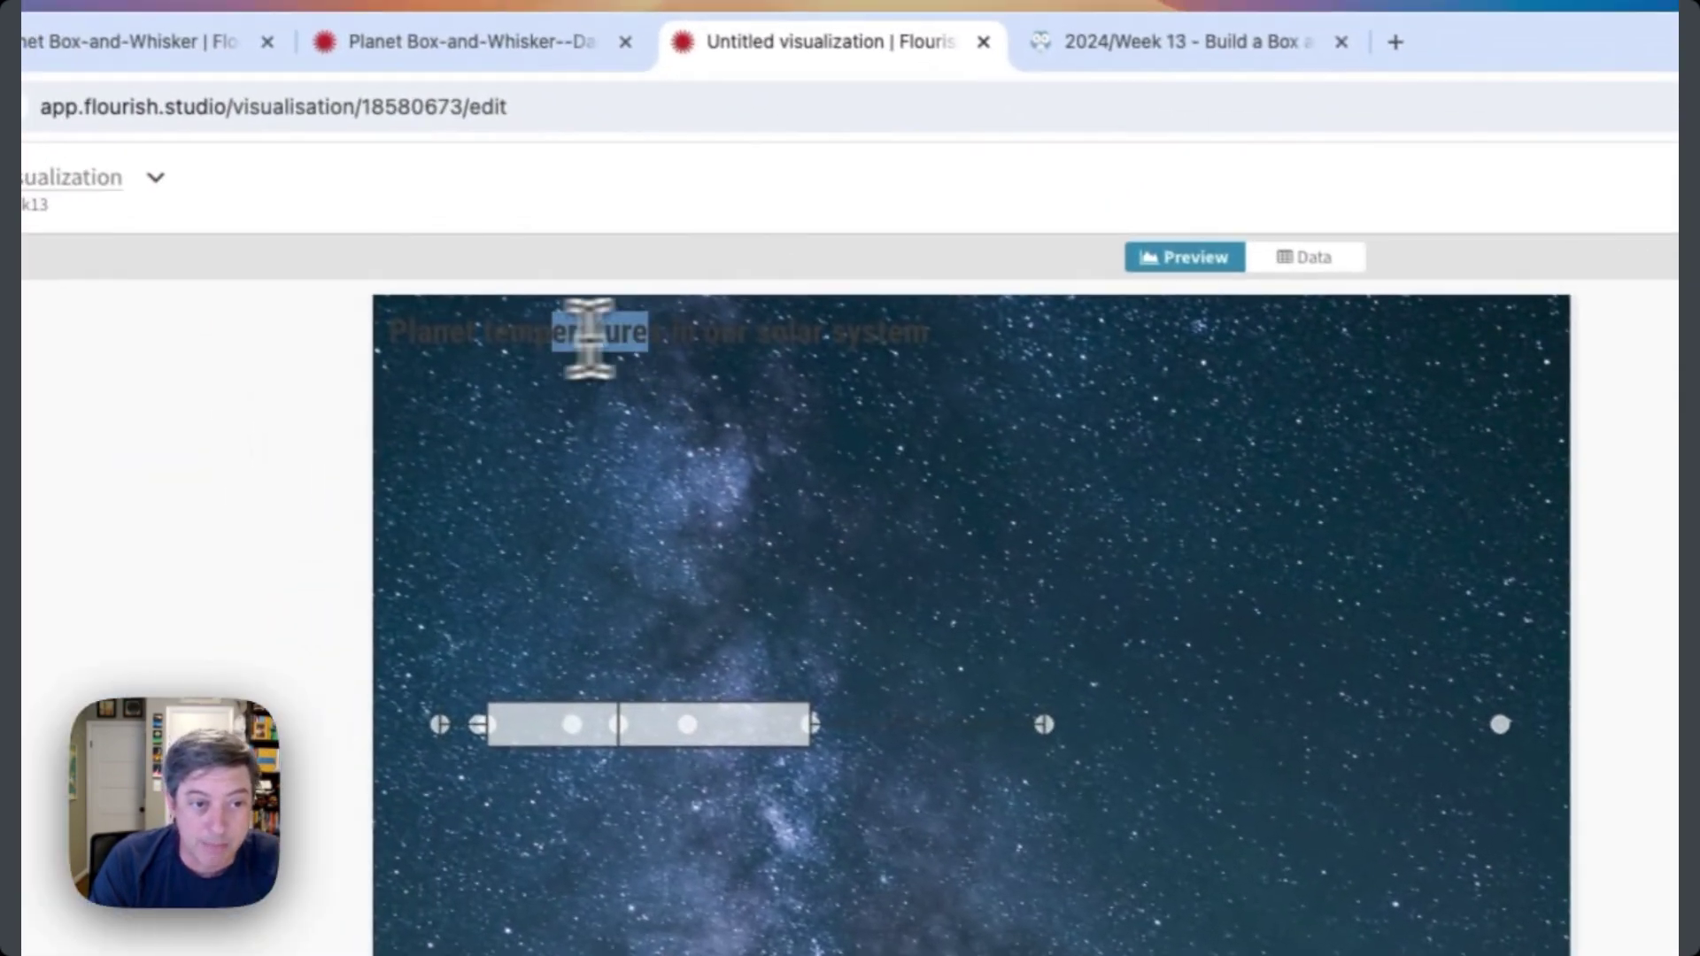
left_click_drag(563, 335, 896, 334)
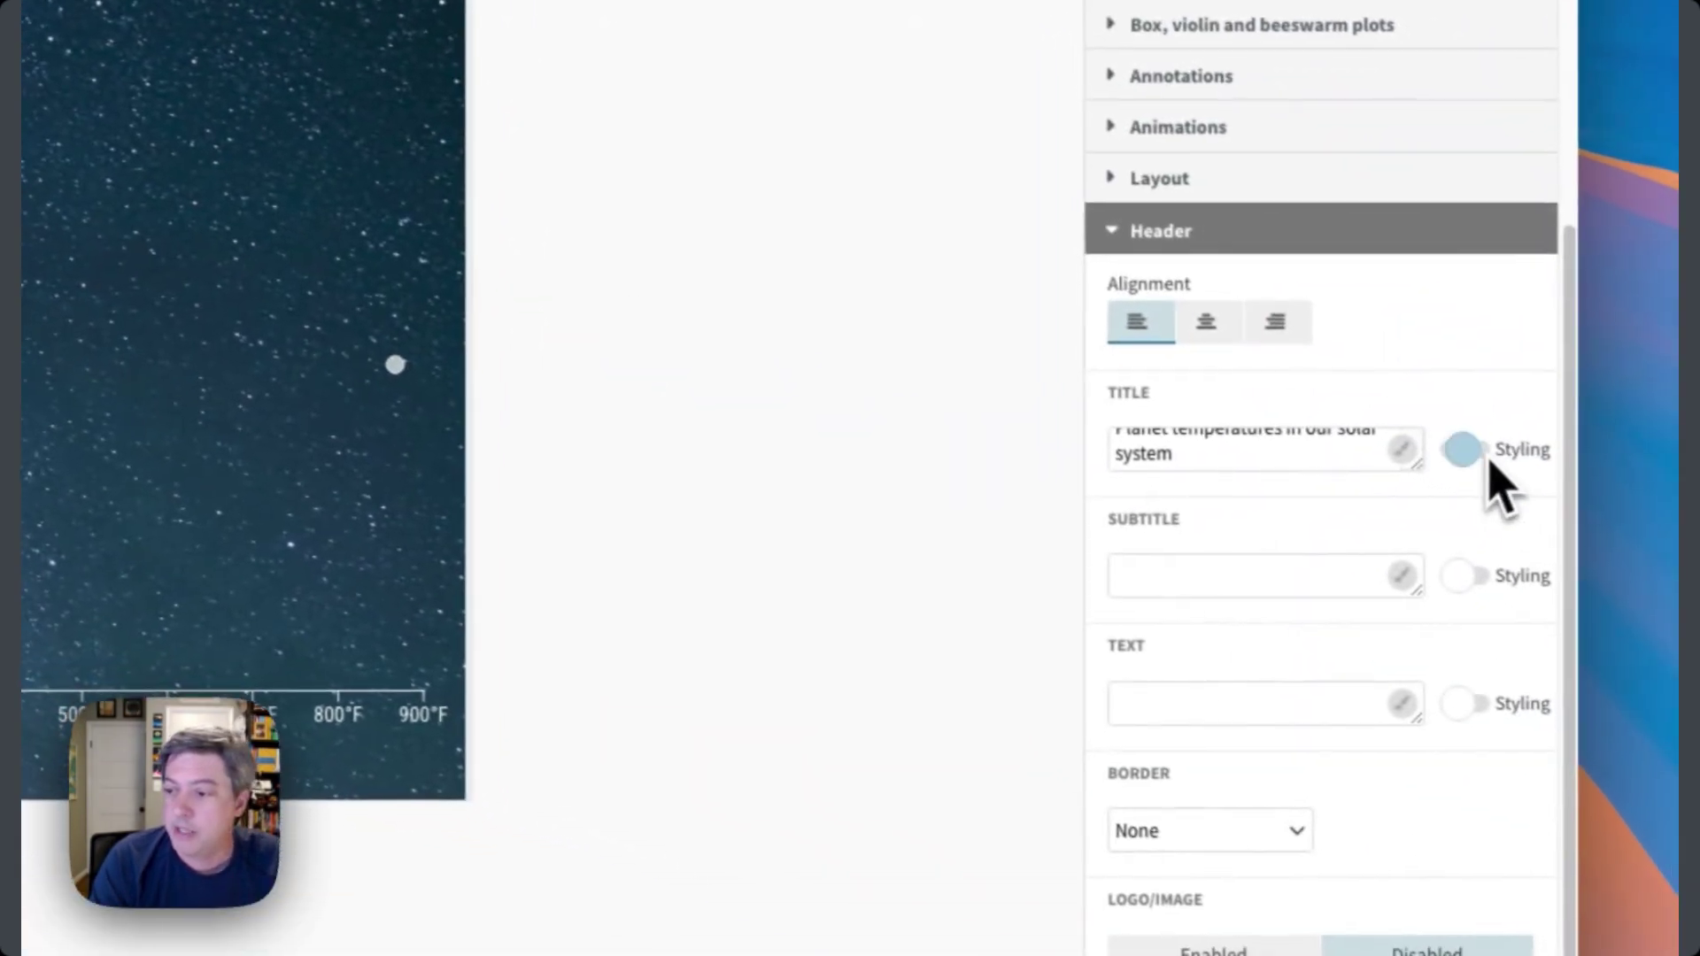
left_click(1470, 452)
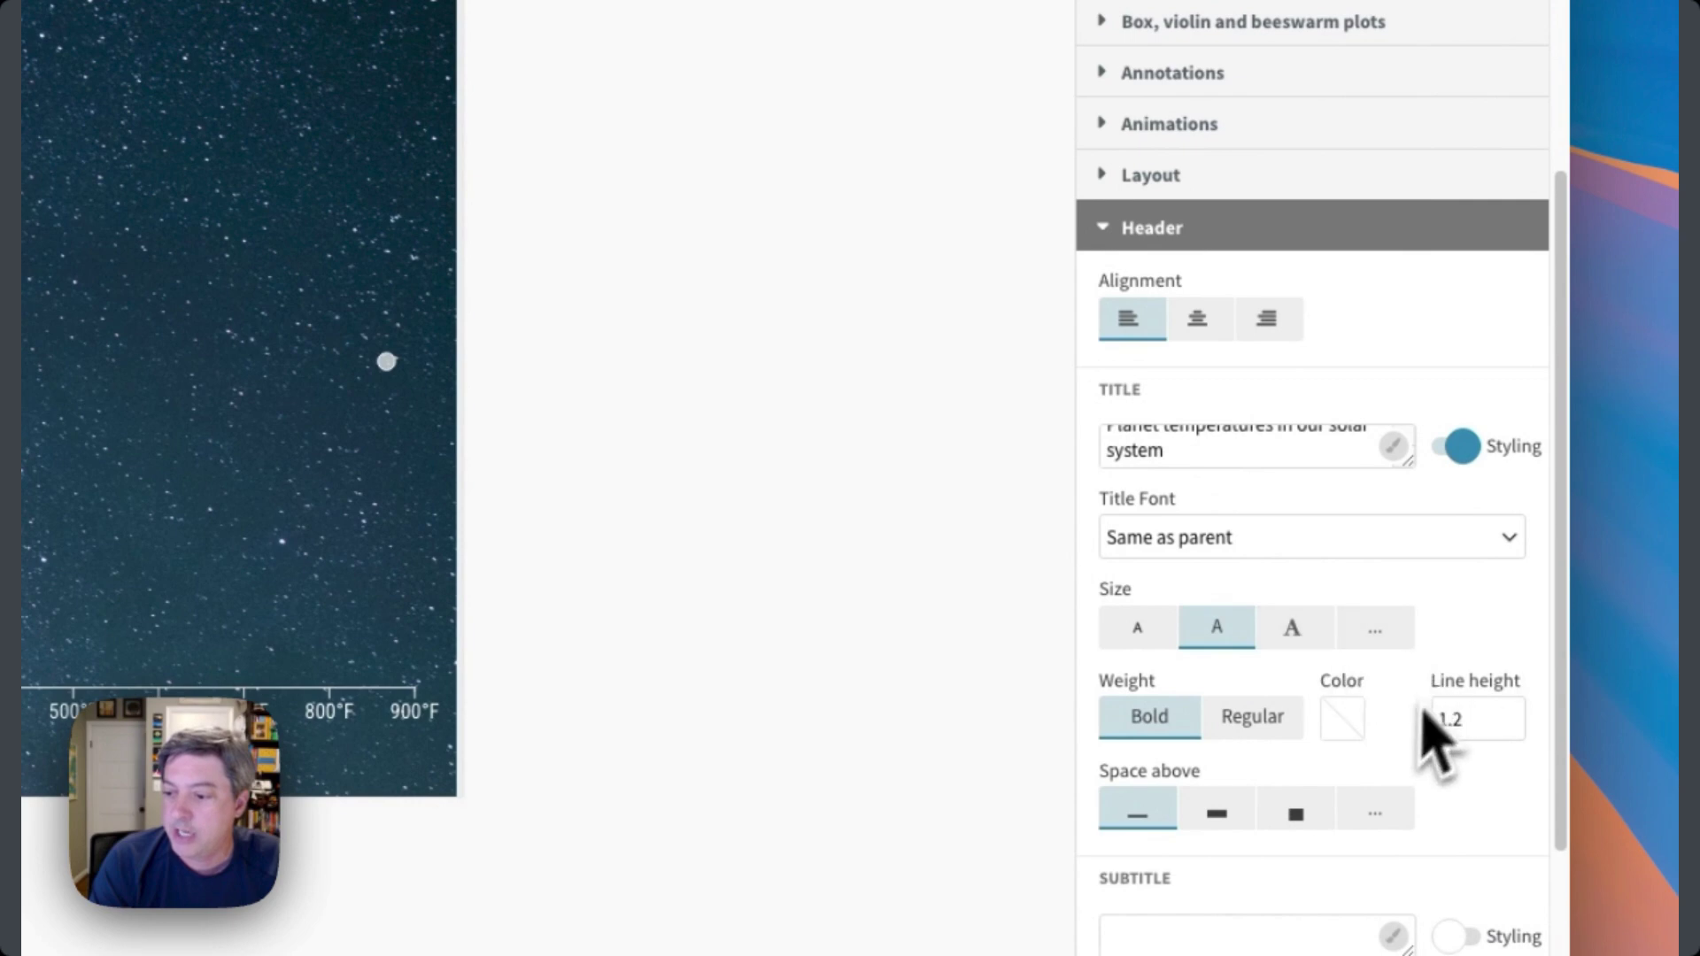
left_click(1342, 719)
left_click(1054, 118)
left_click(965, 256)
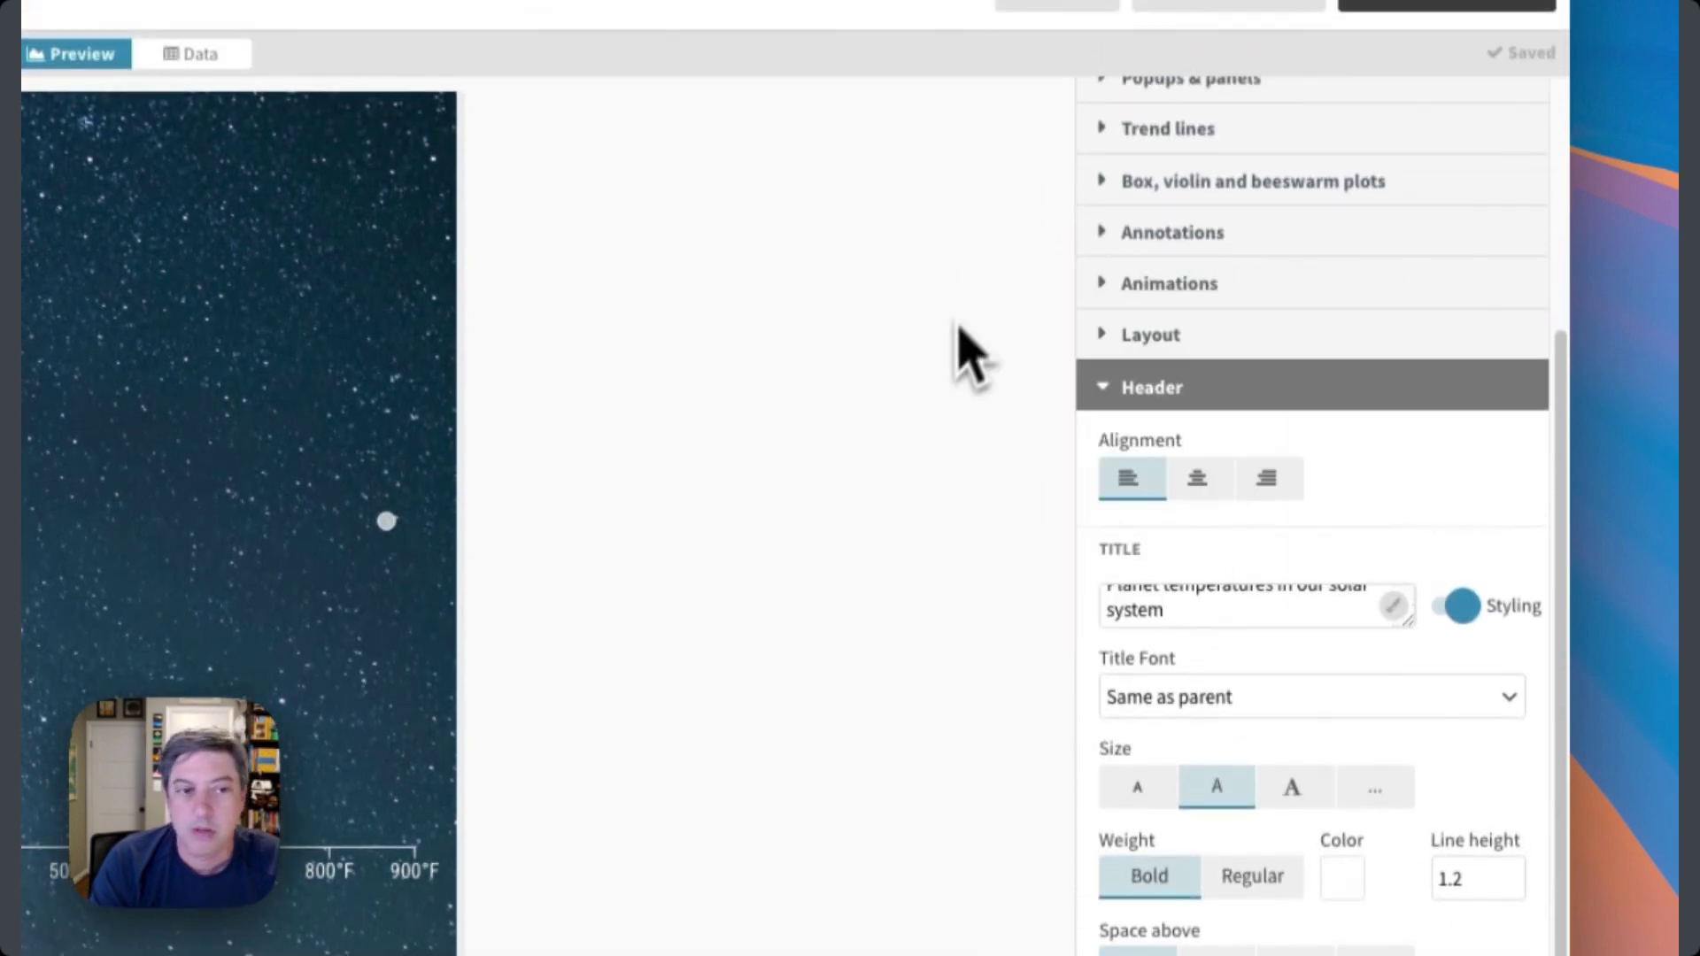
left_click(1293, 617)
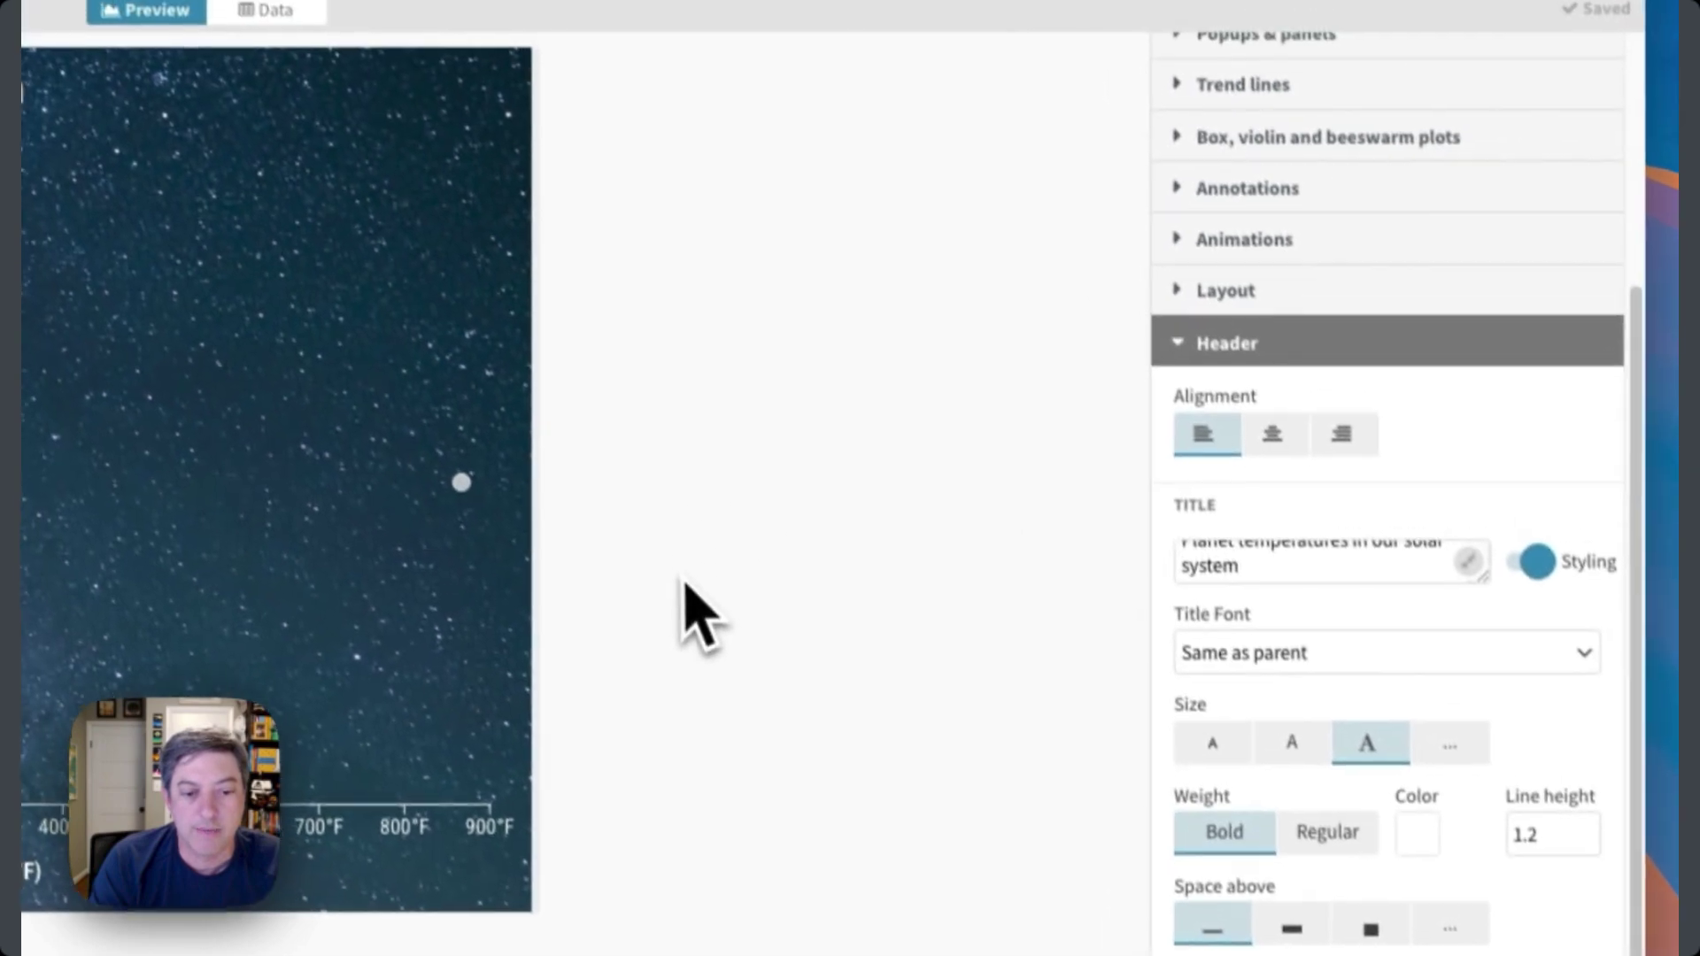
Collapse the header settings and switch the popups to custom content.
left_click(1200, 366)
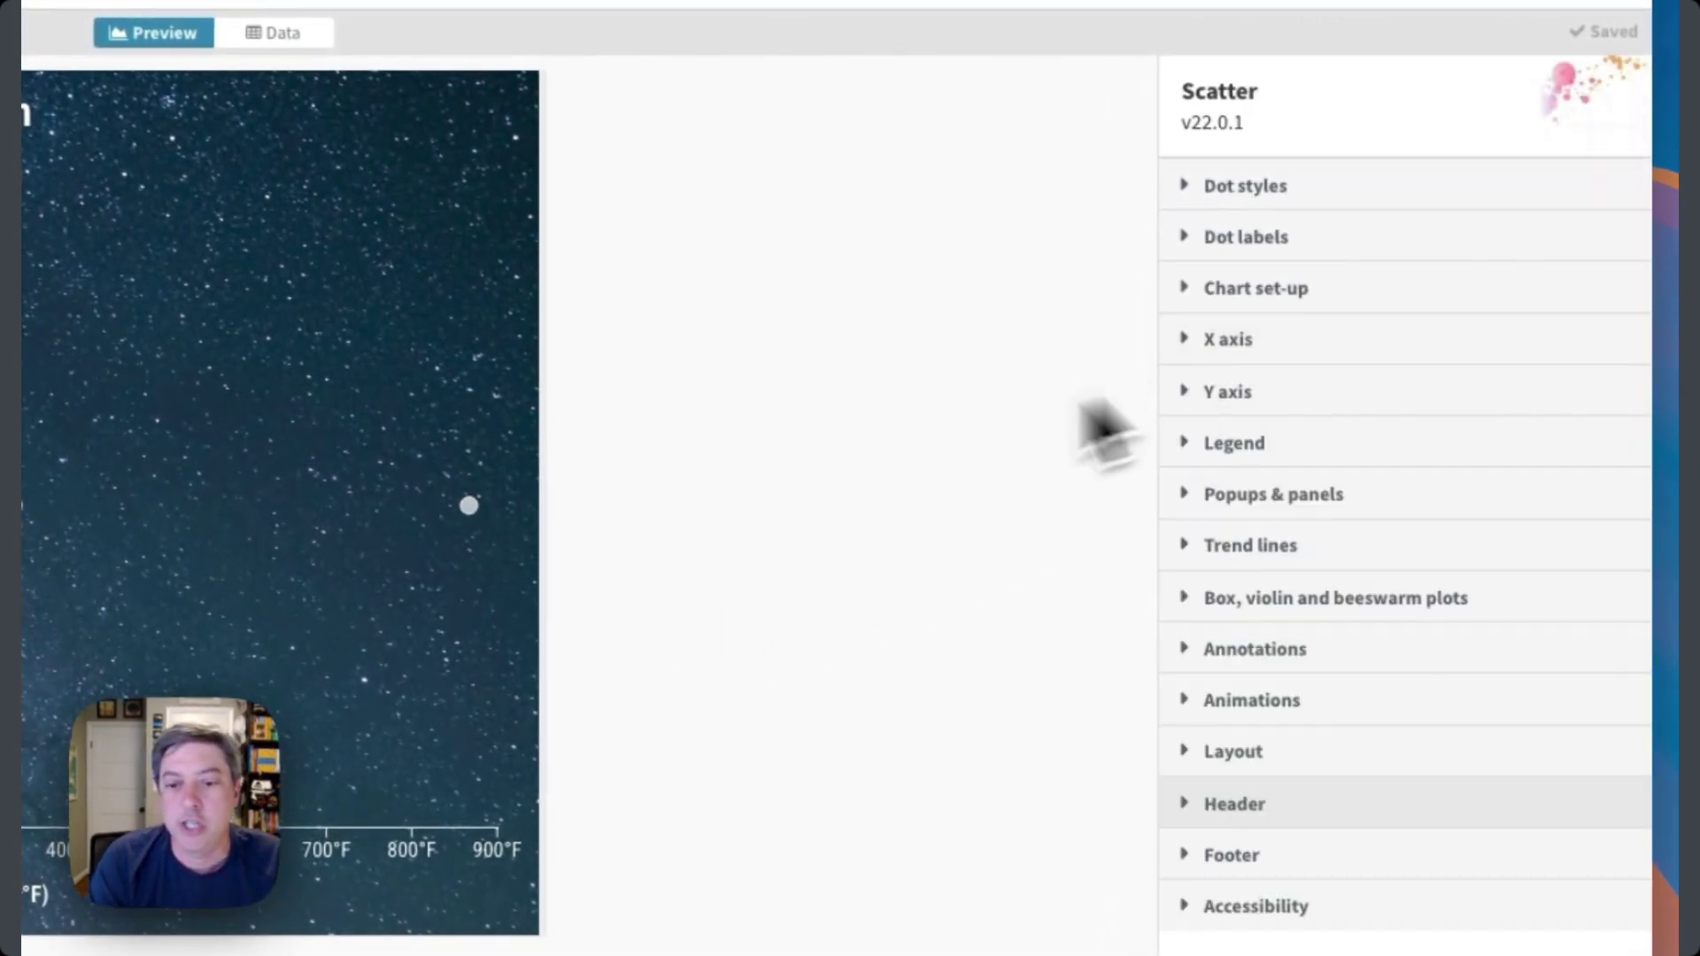
mouse_move(476, 517)
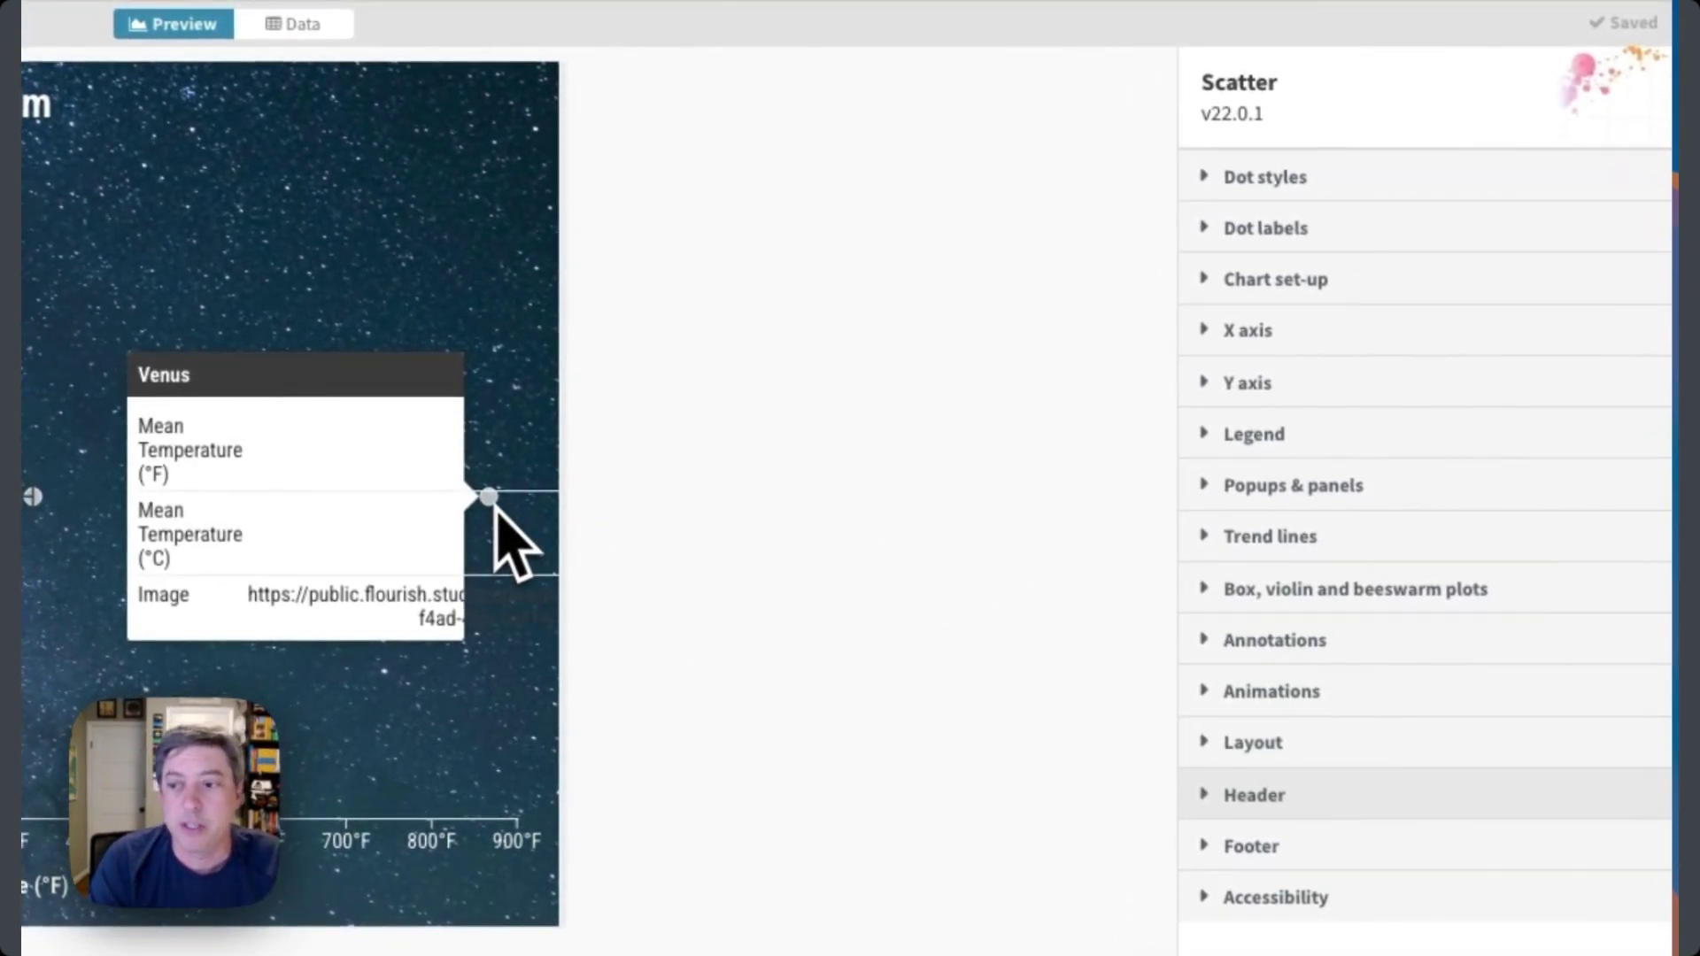
left_click(1275, 487)
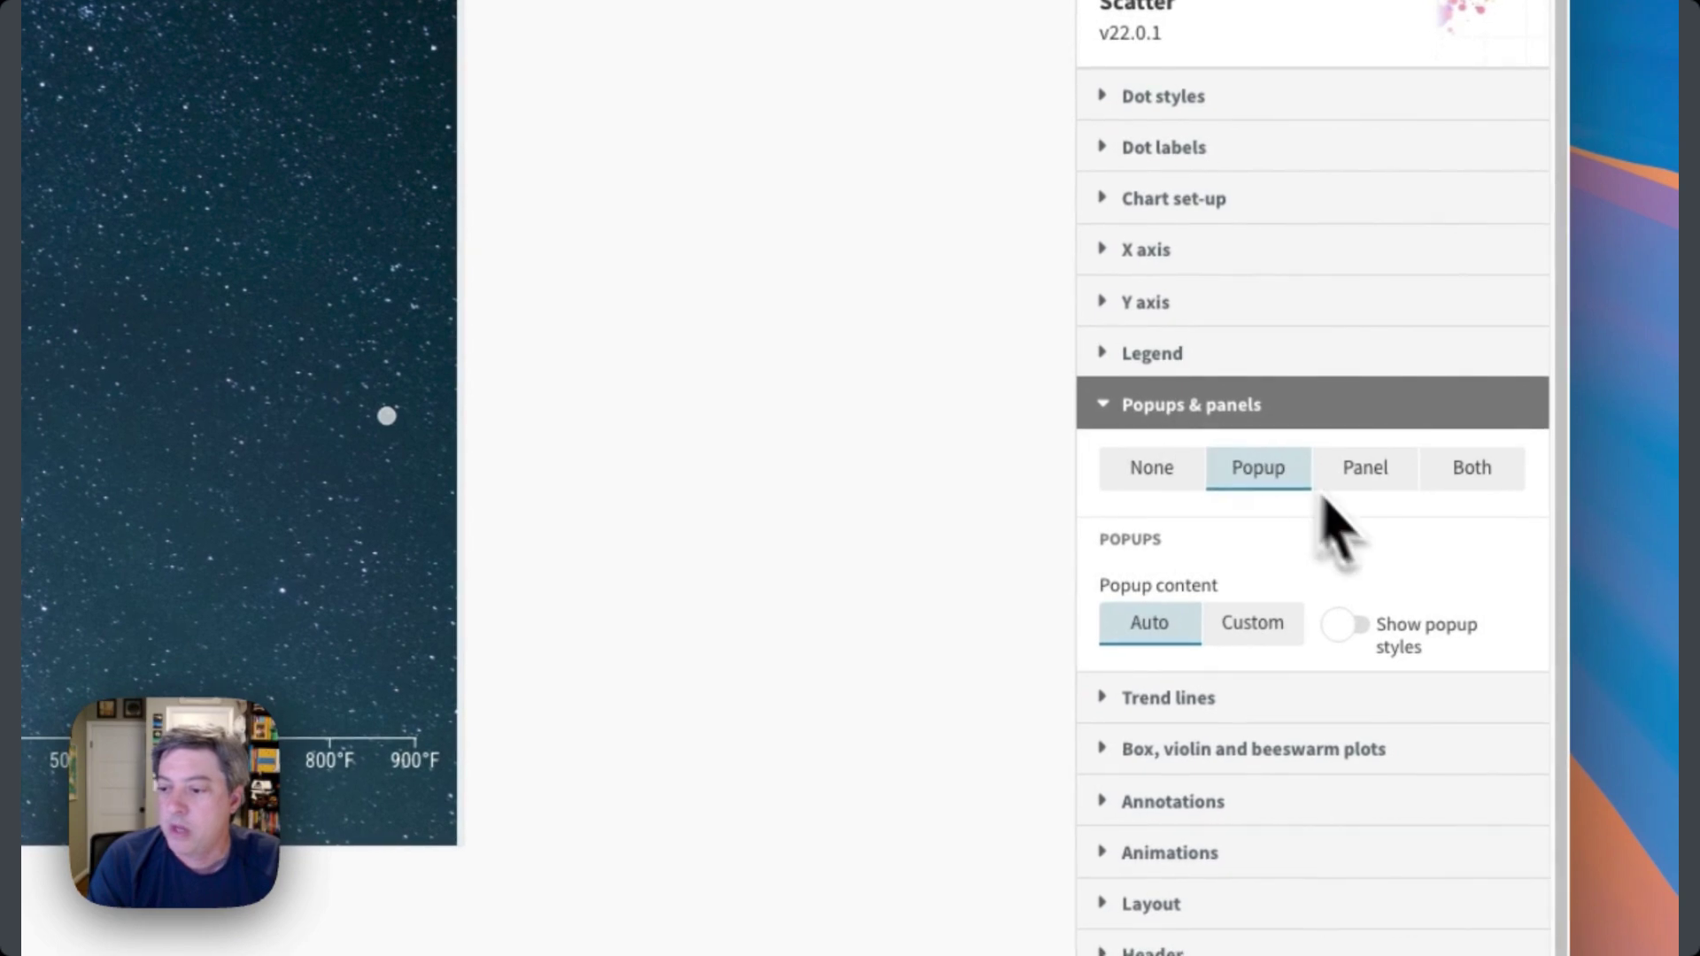
left_click(1252, 623)
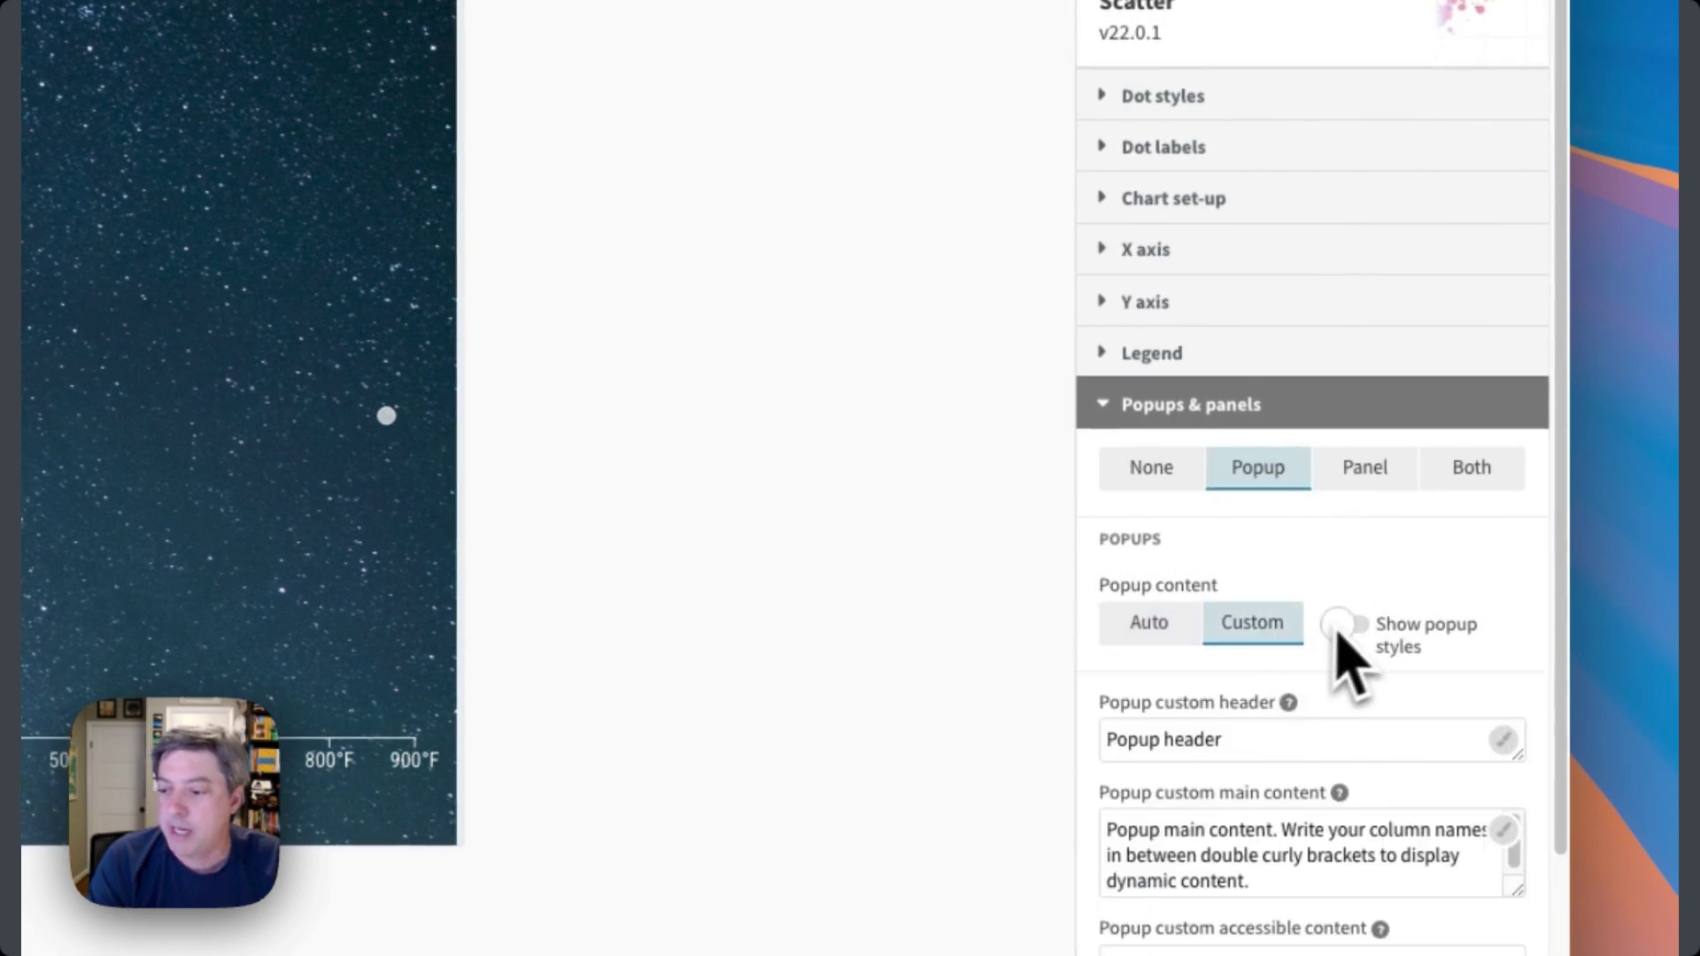
Replace the 'Popup header' placeholder with the Planet name and open the popup main content.
left_click(1499, 730)
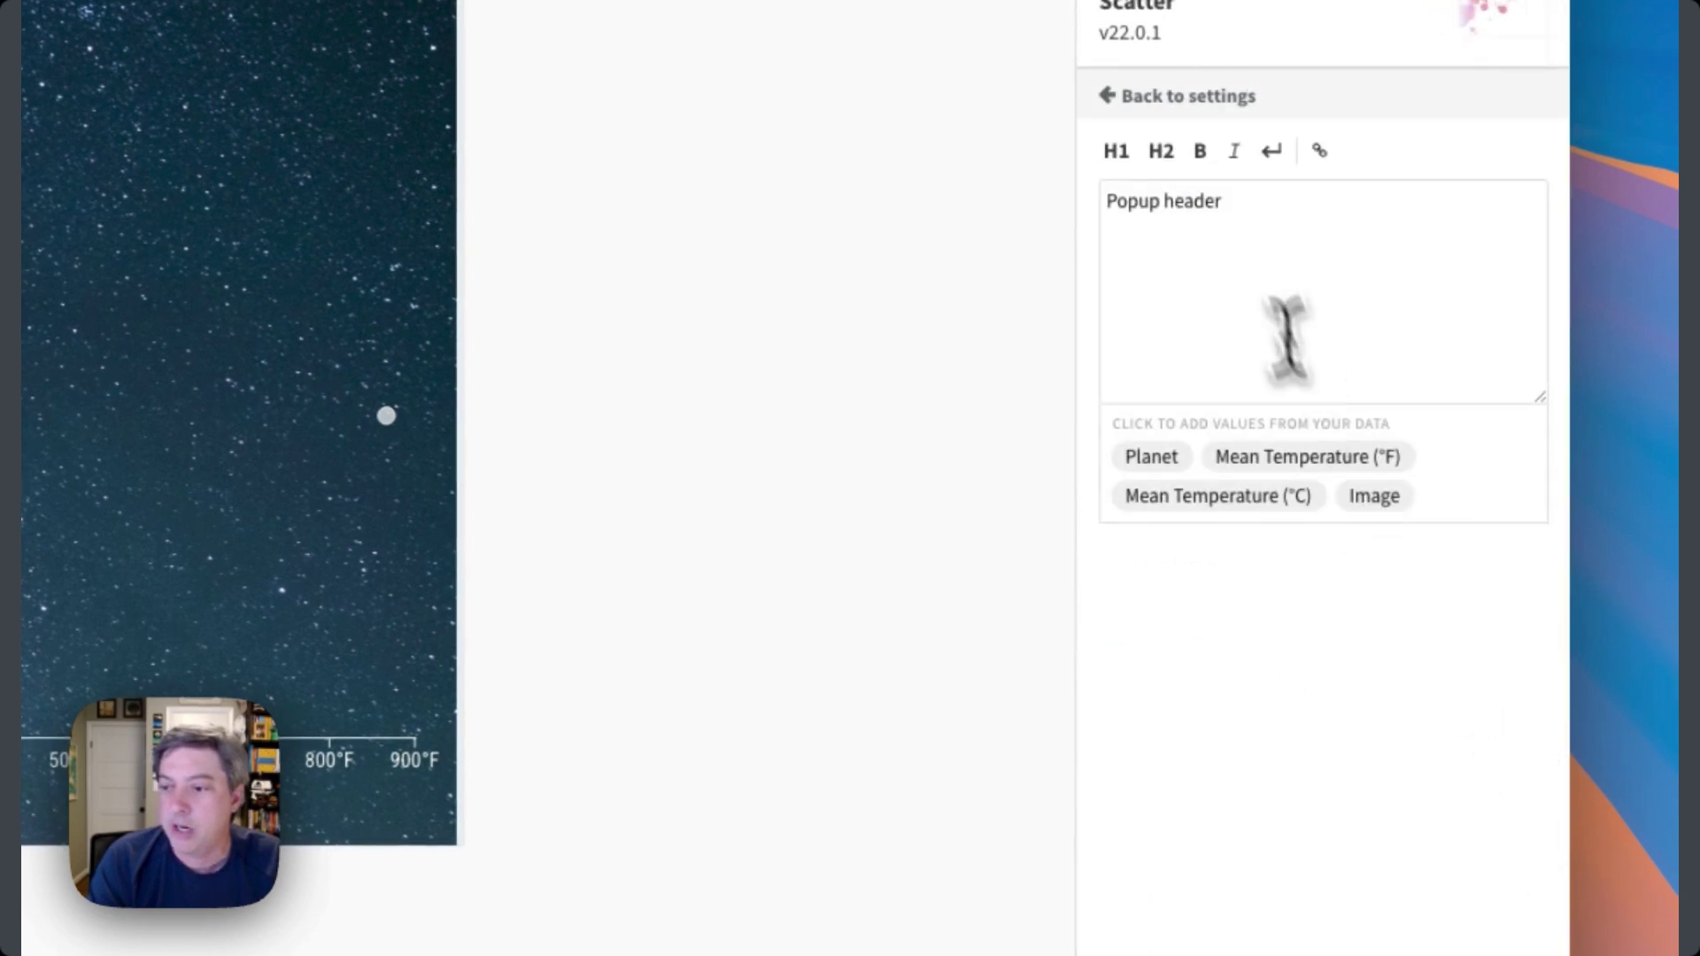
triple_click(1233, 200)
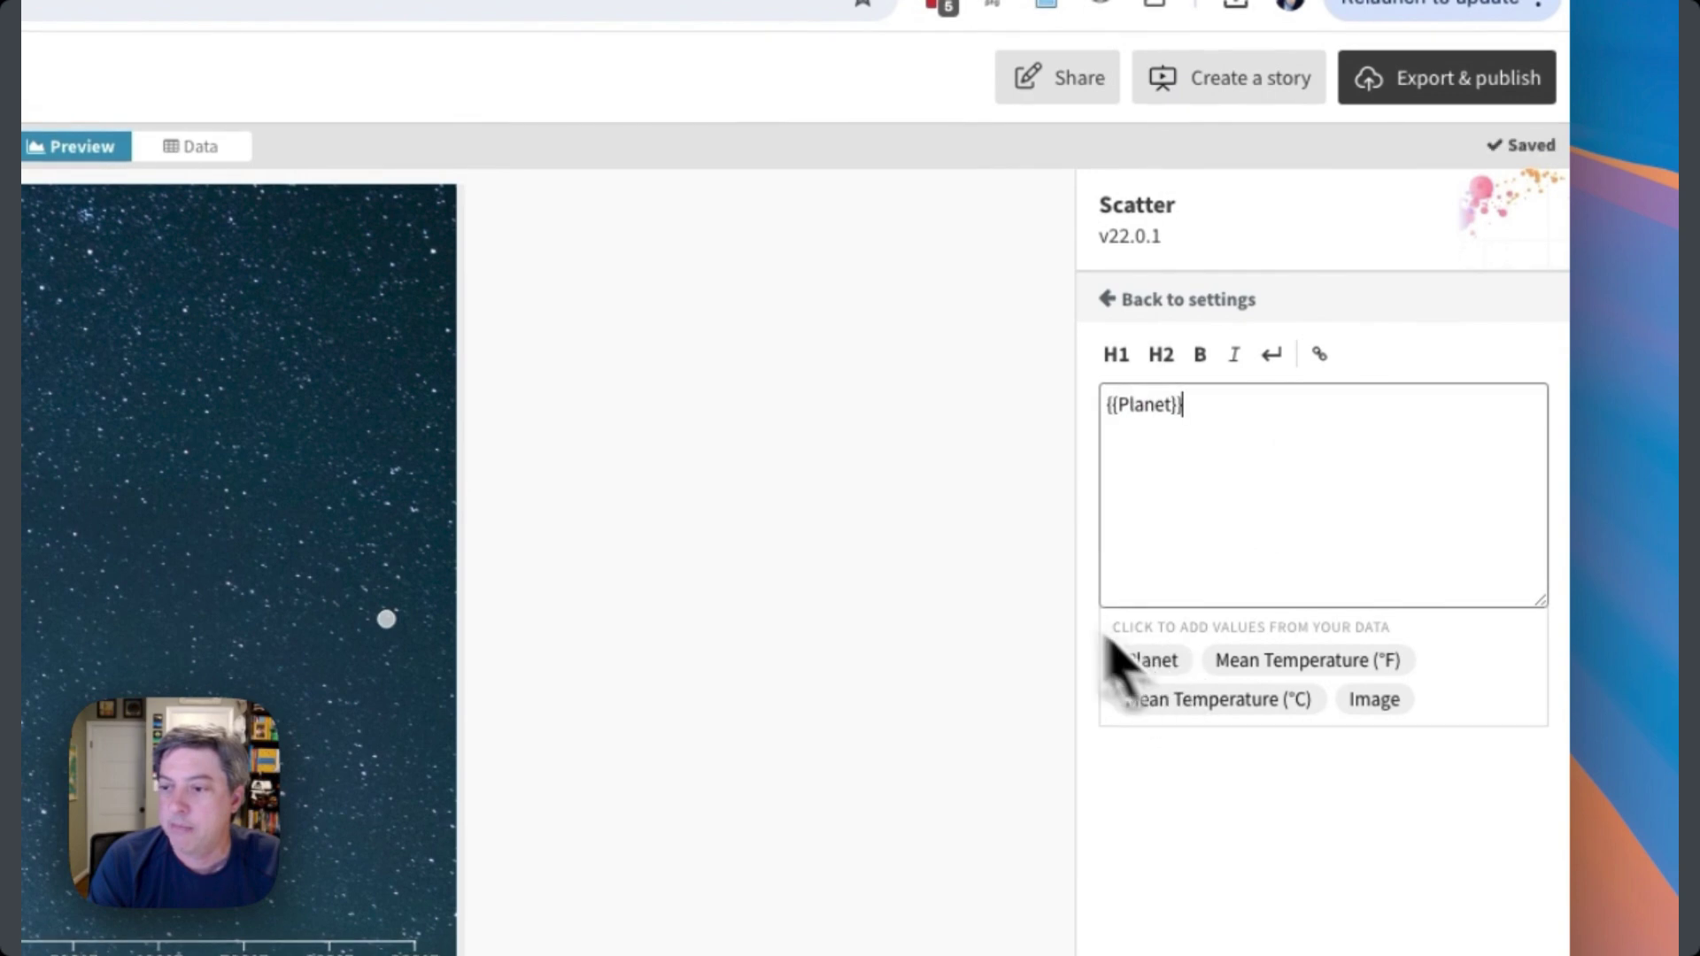
left_click(1118, 300)
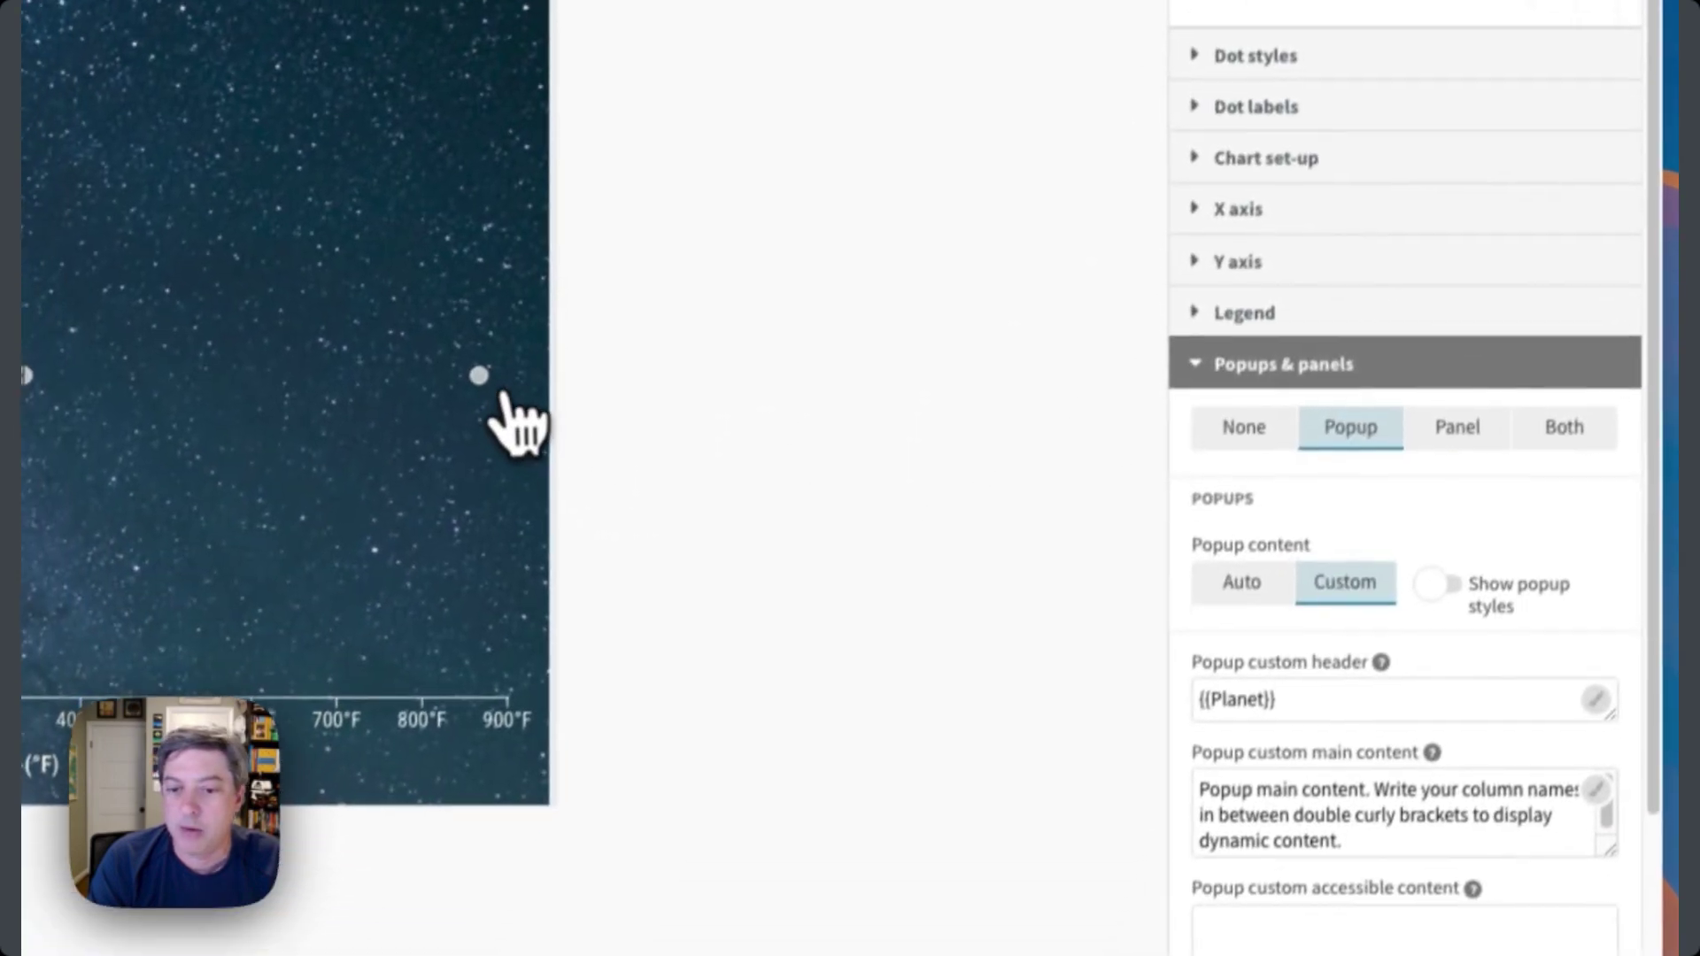
mouse_move(386, 619)
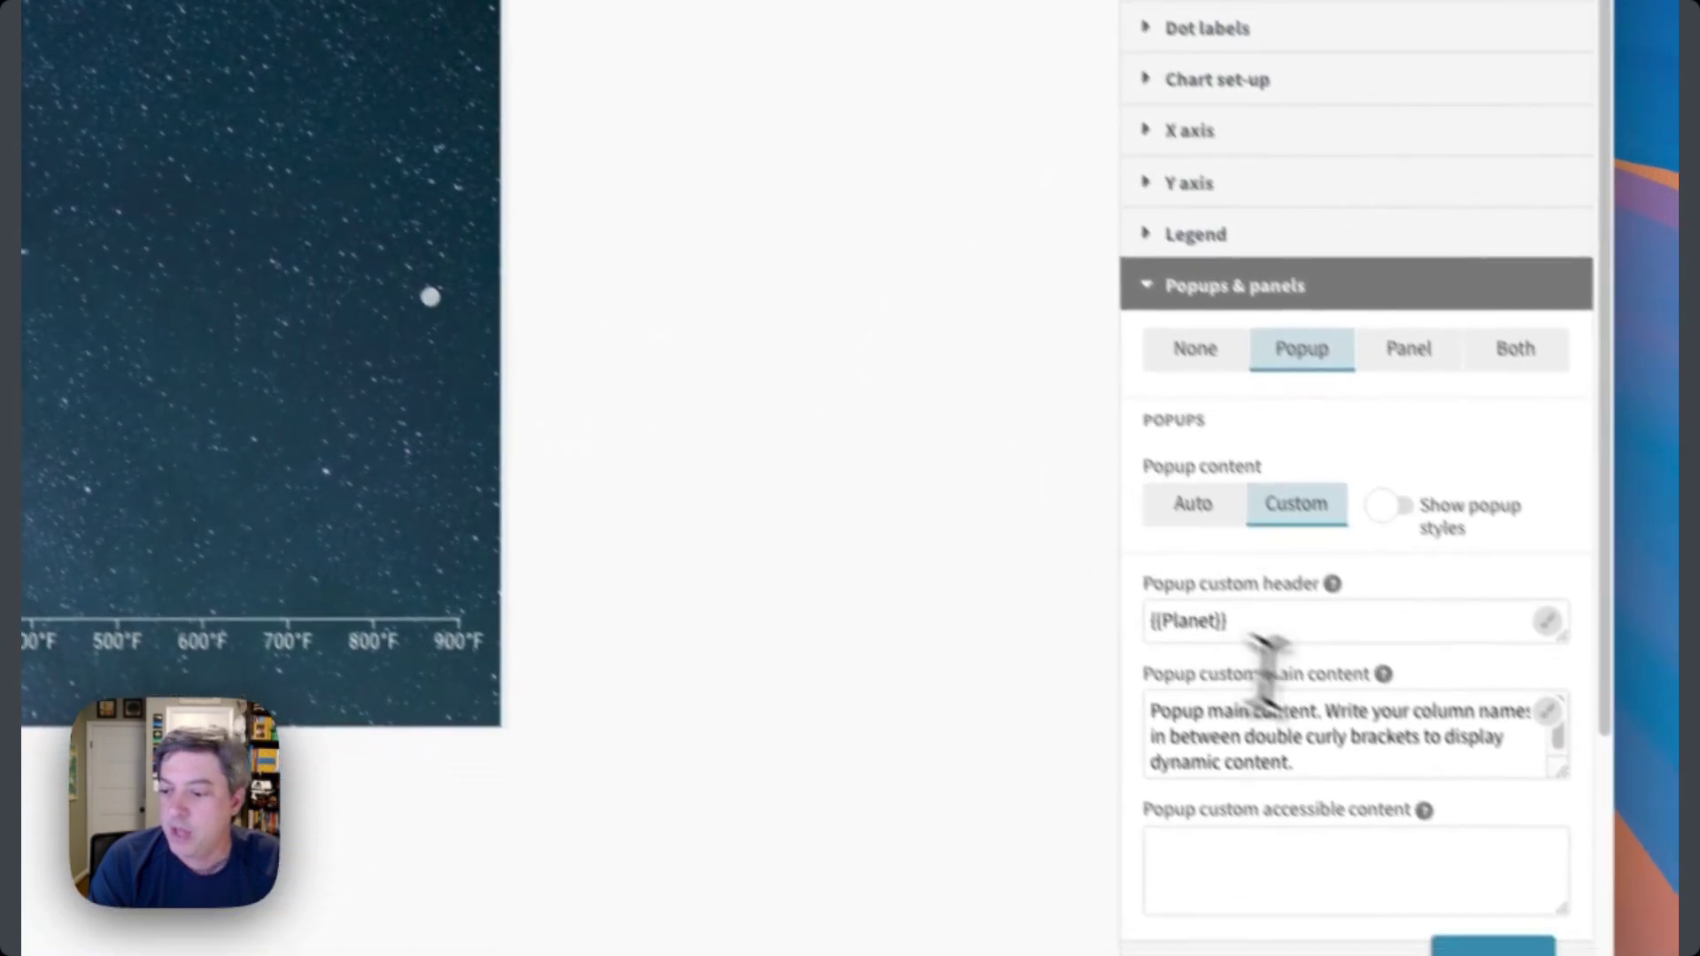
triple_click(1451, 701)
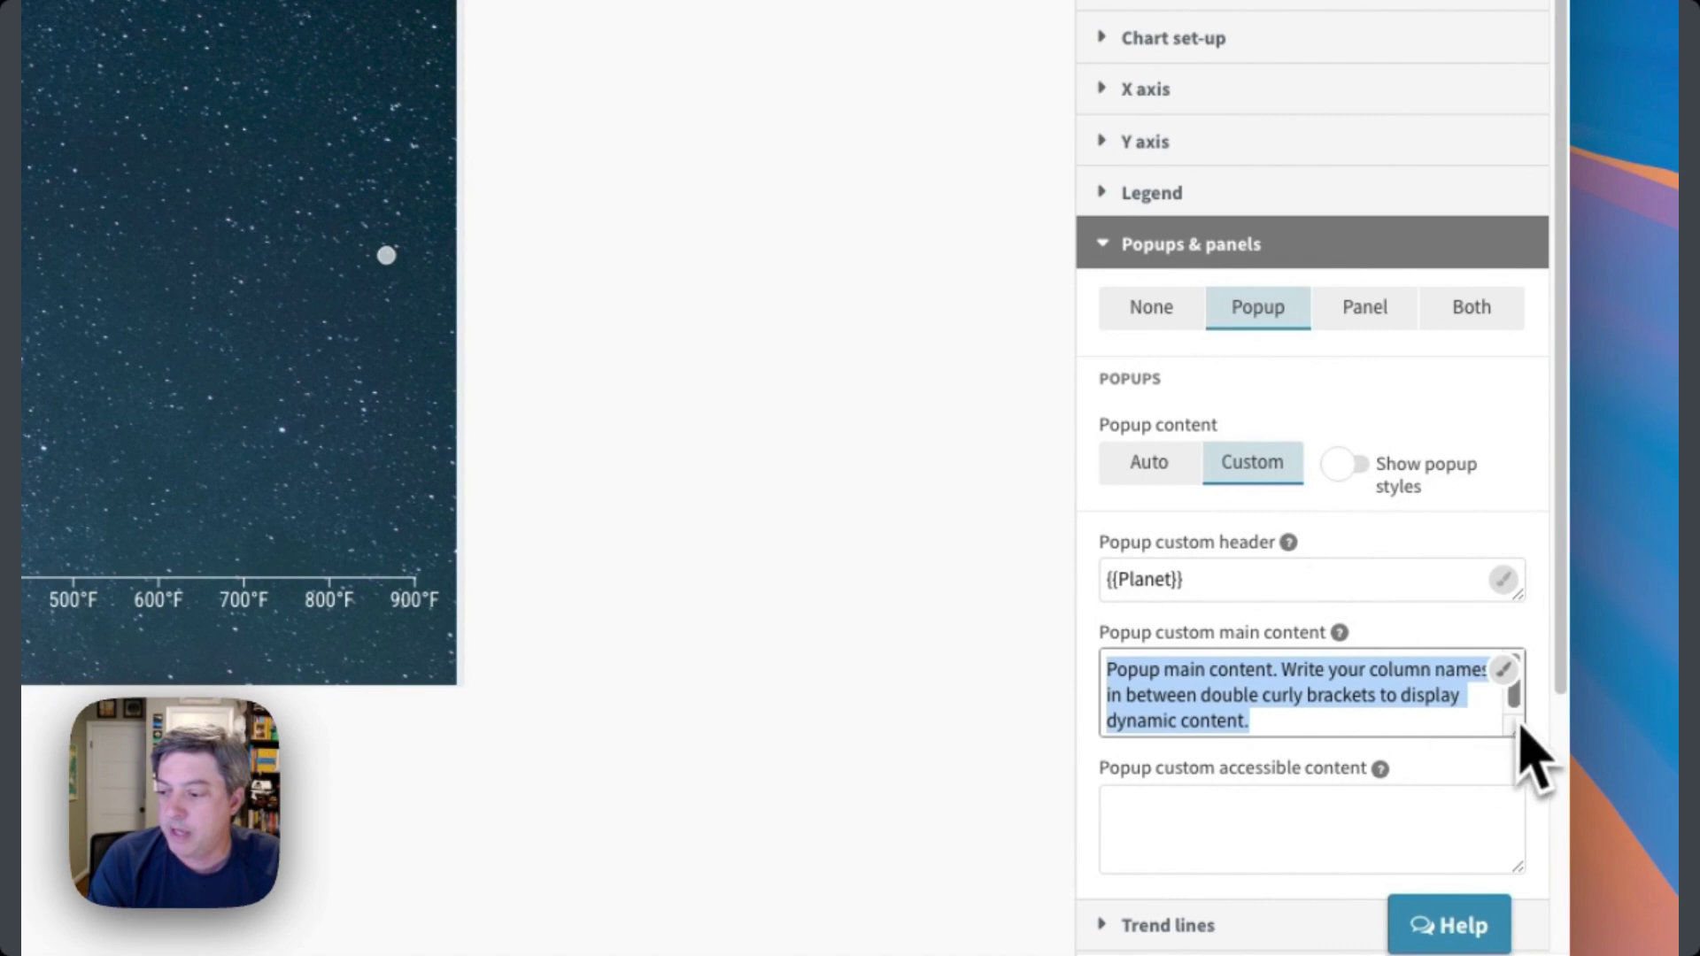
left_click(1503, 670)
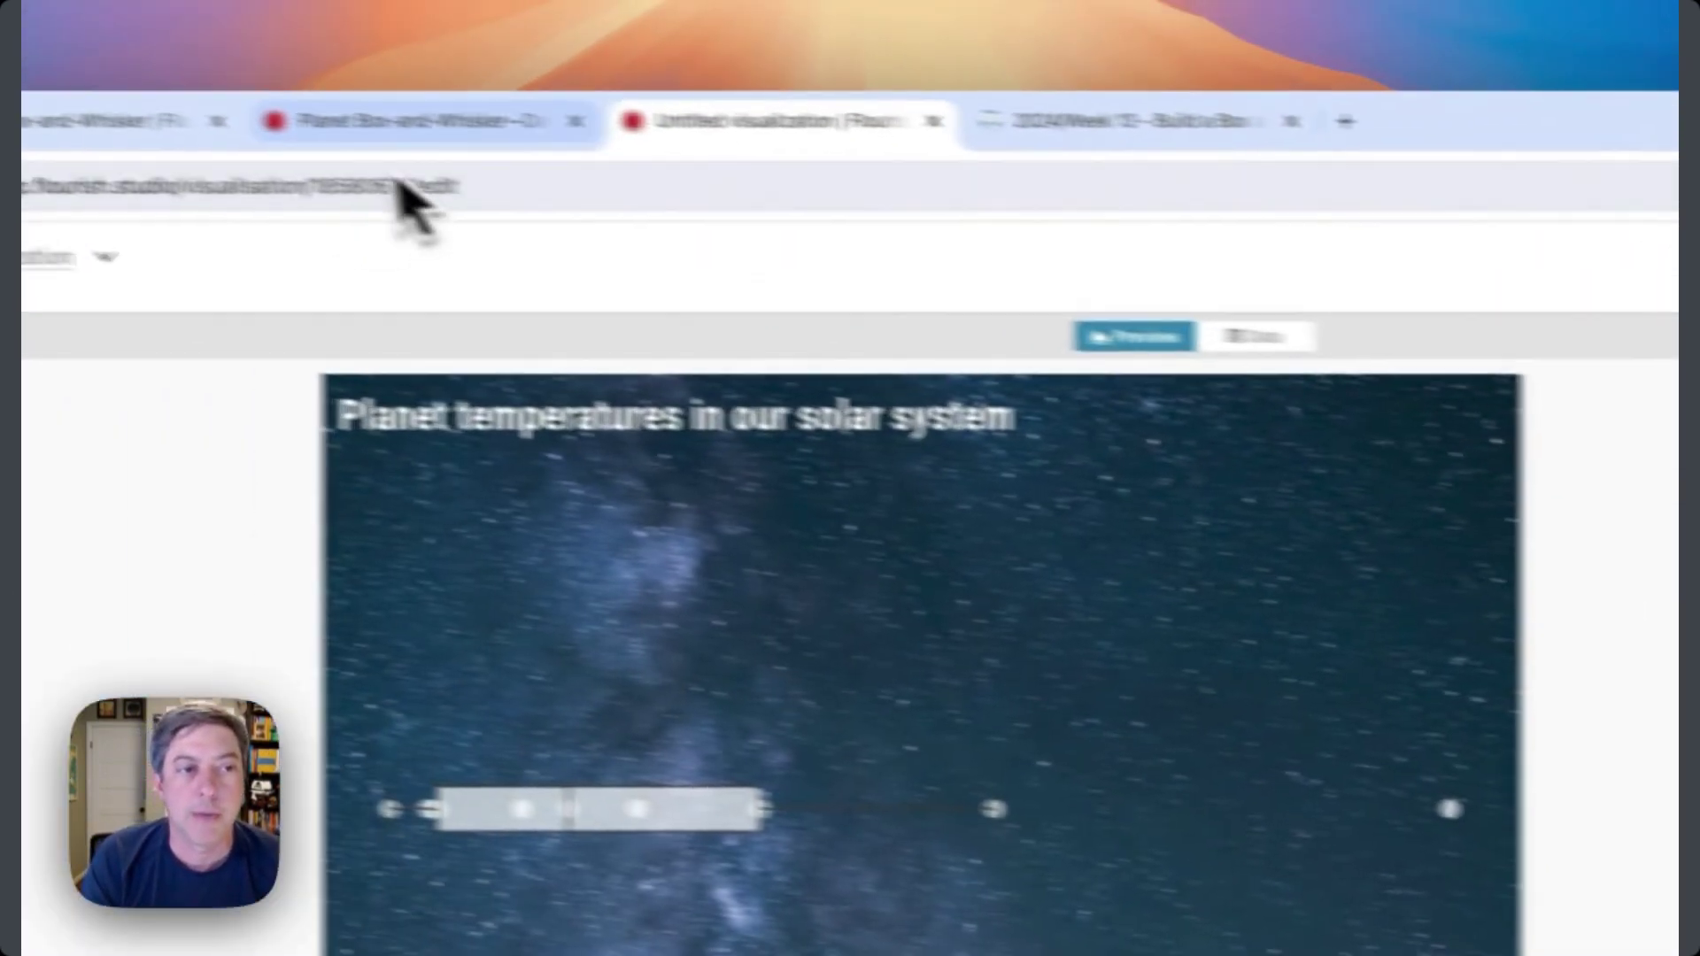
Copy the popup HTML from Planet Box-and-Whisker--Dark and paste it over the default main content.
left_click(523, 142)
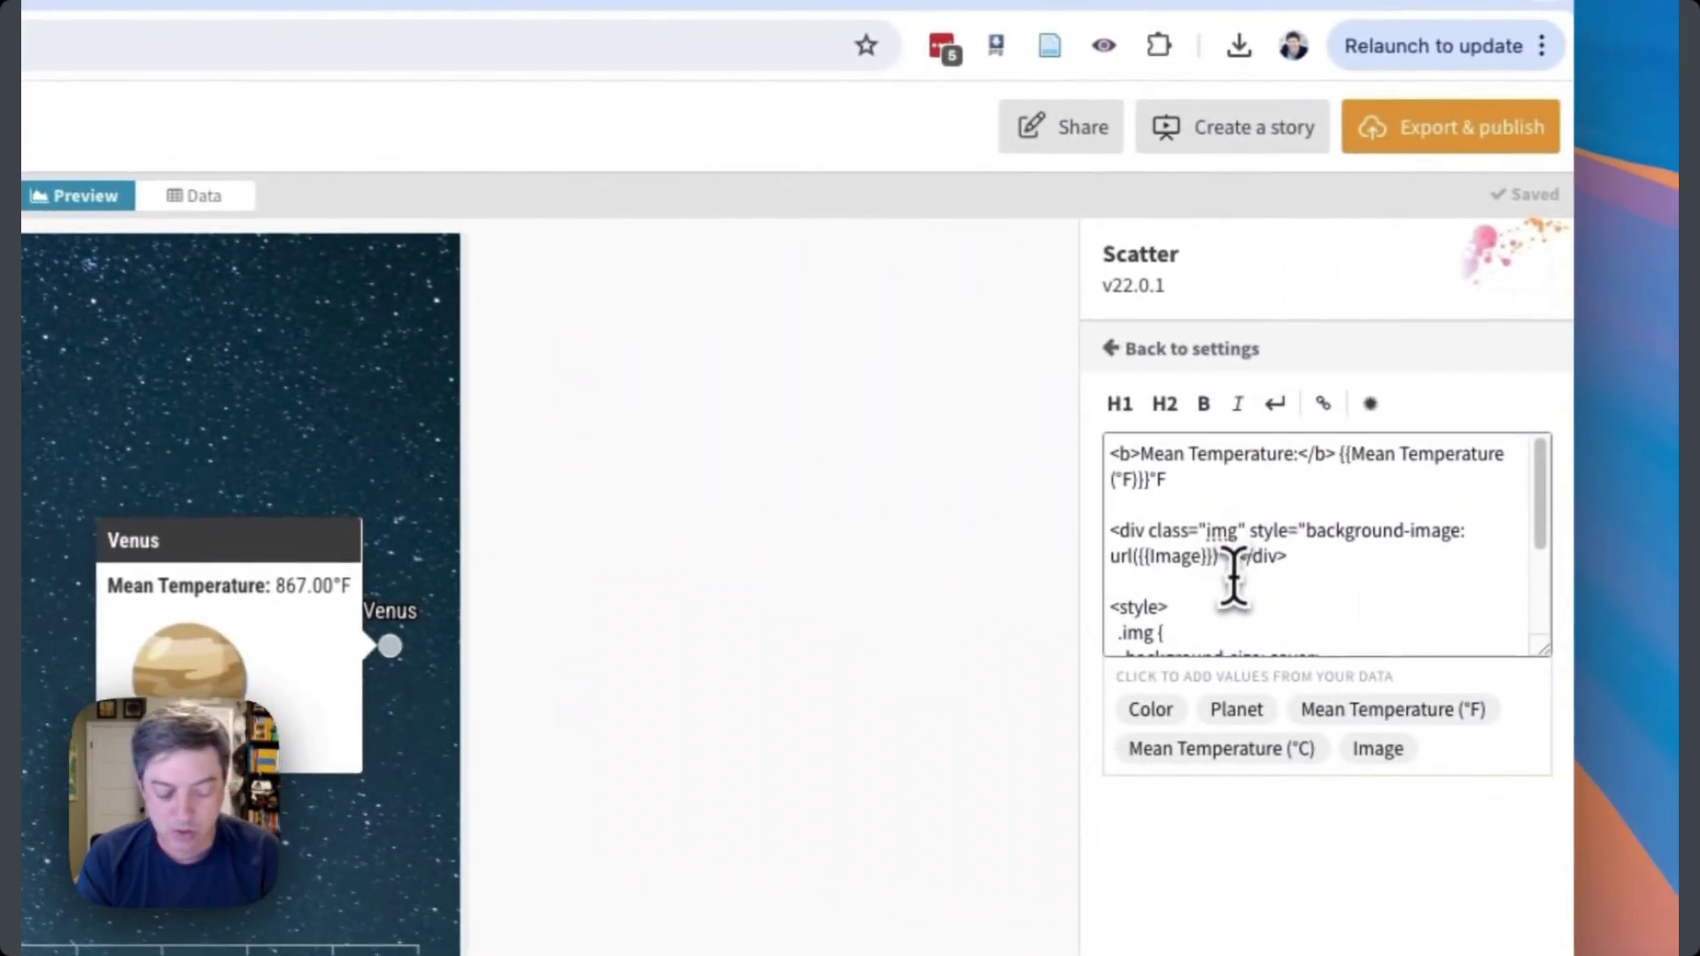
key("super+a")
key("super+c")
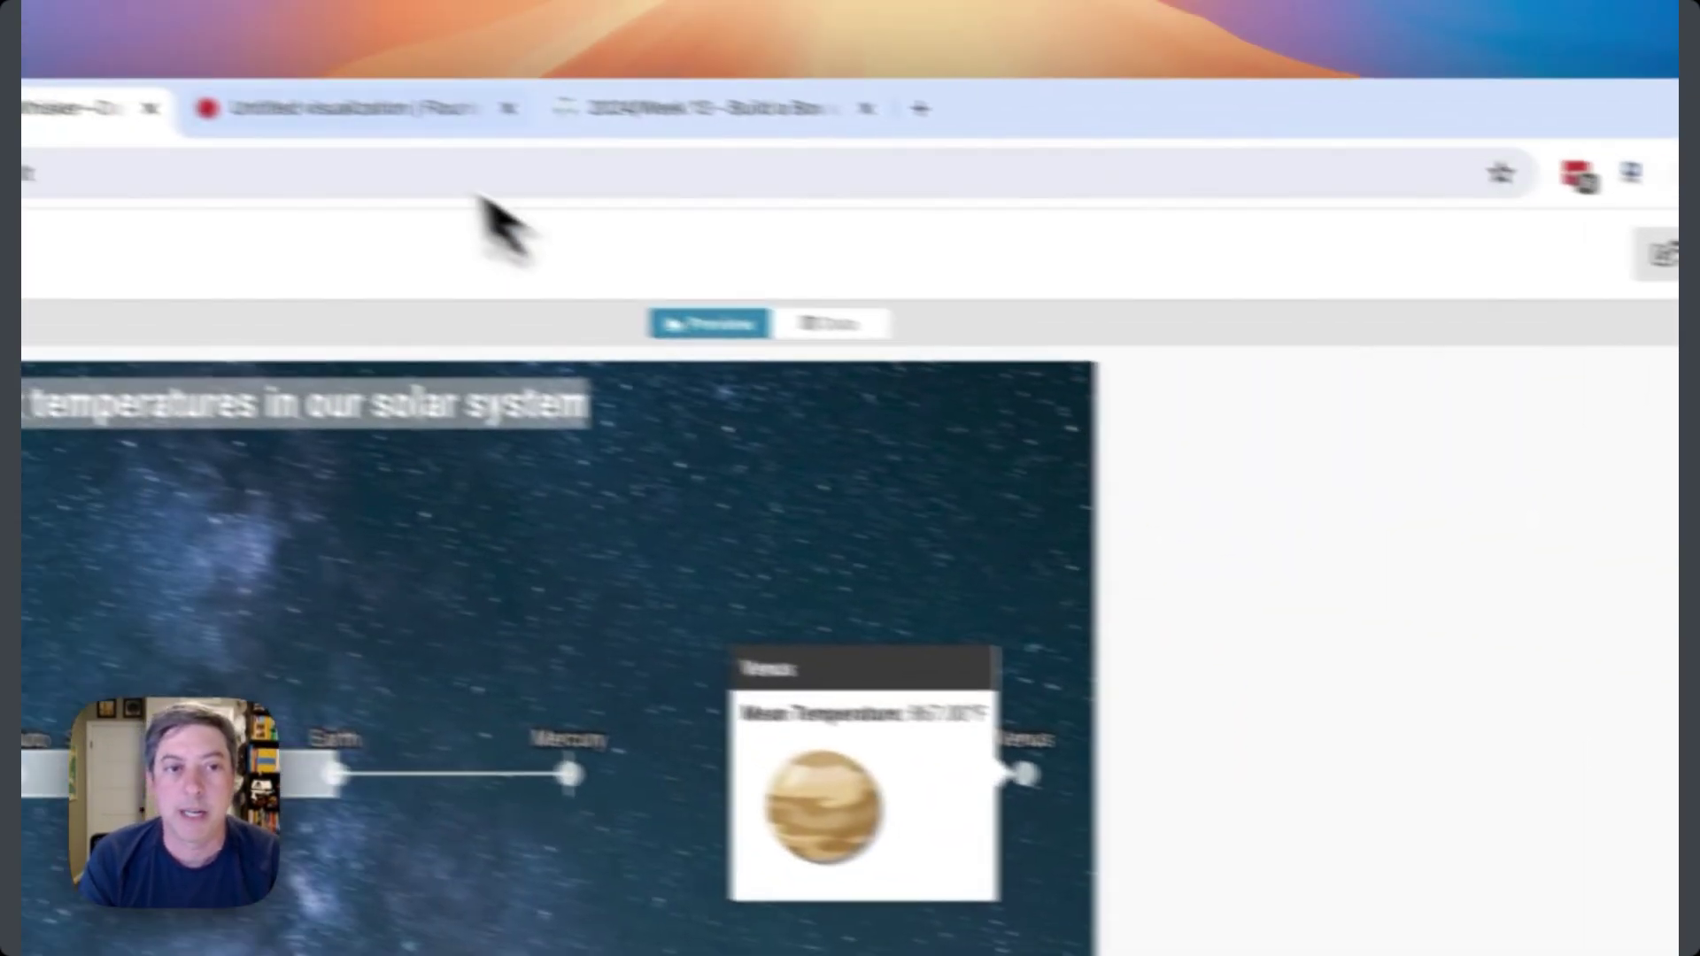
left_click(486, 168)
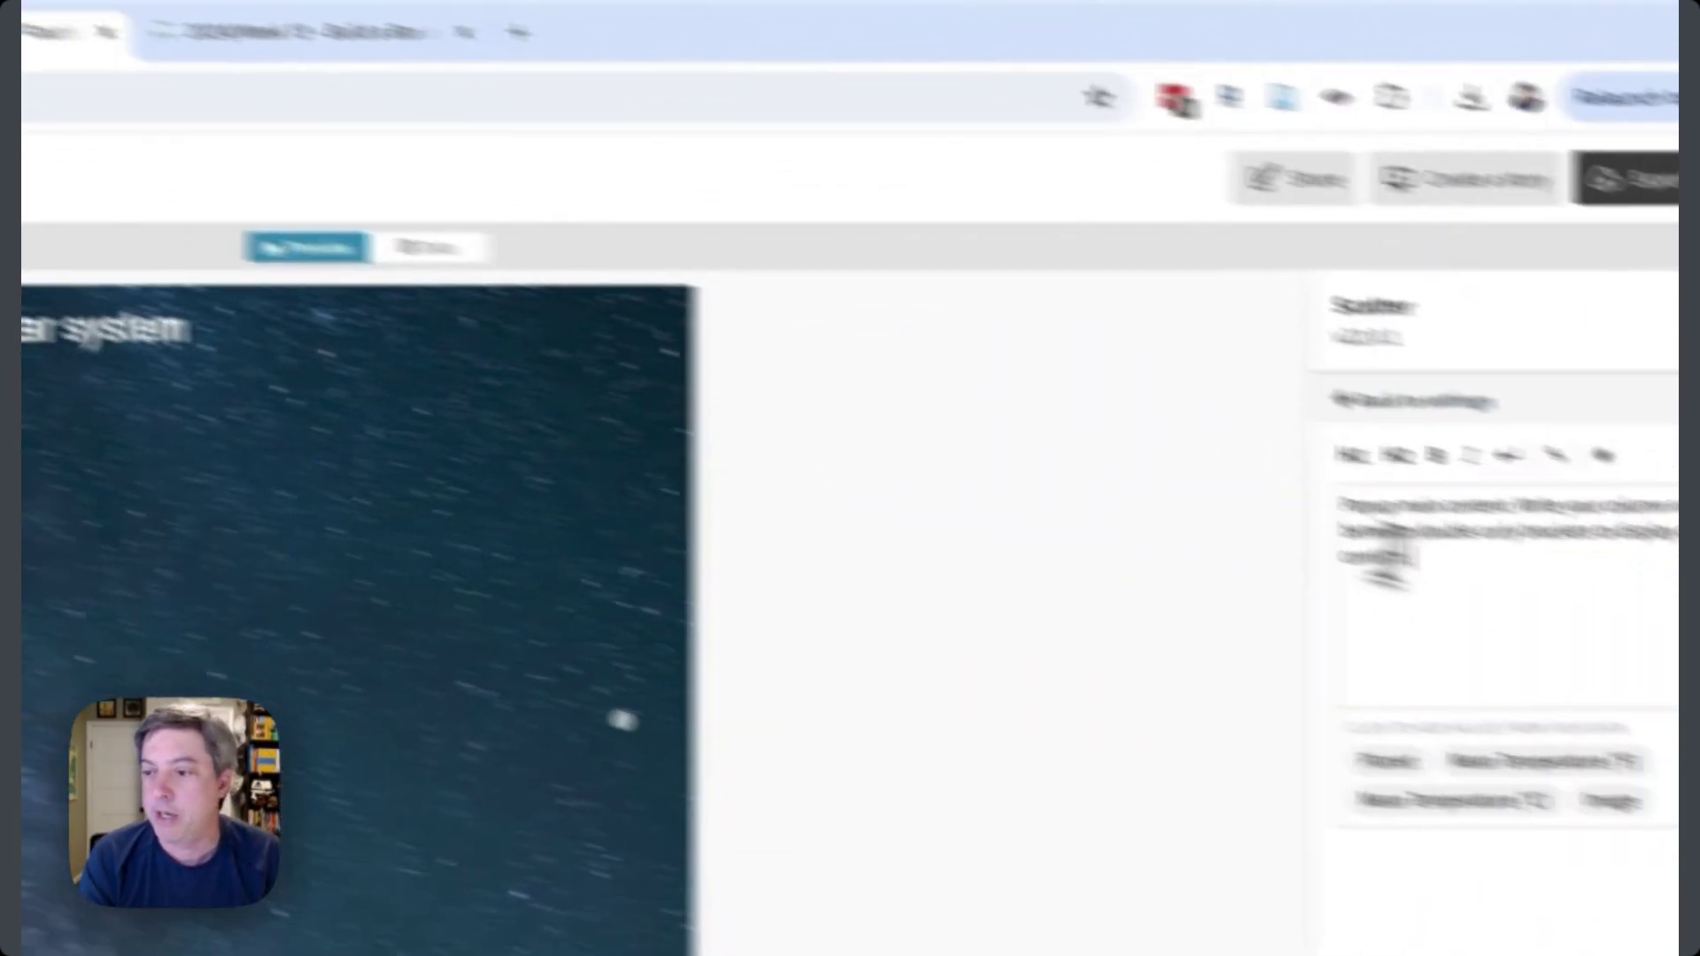
key("super+v")
scroll(1250, 522, "up", 5)
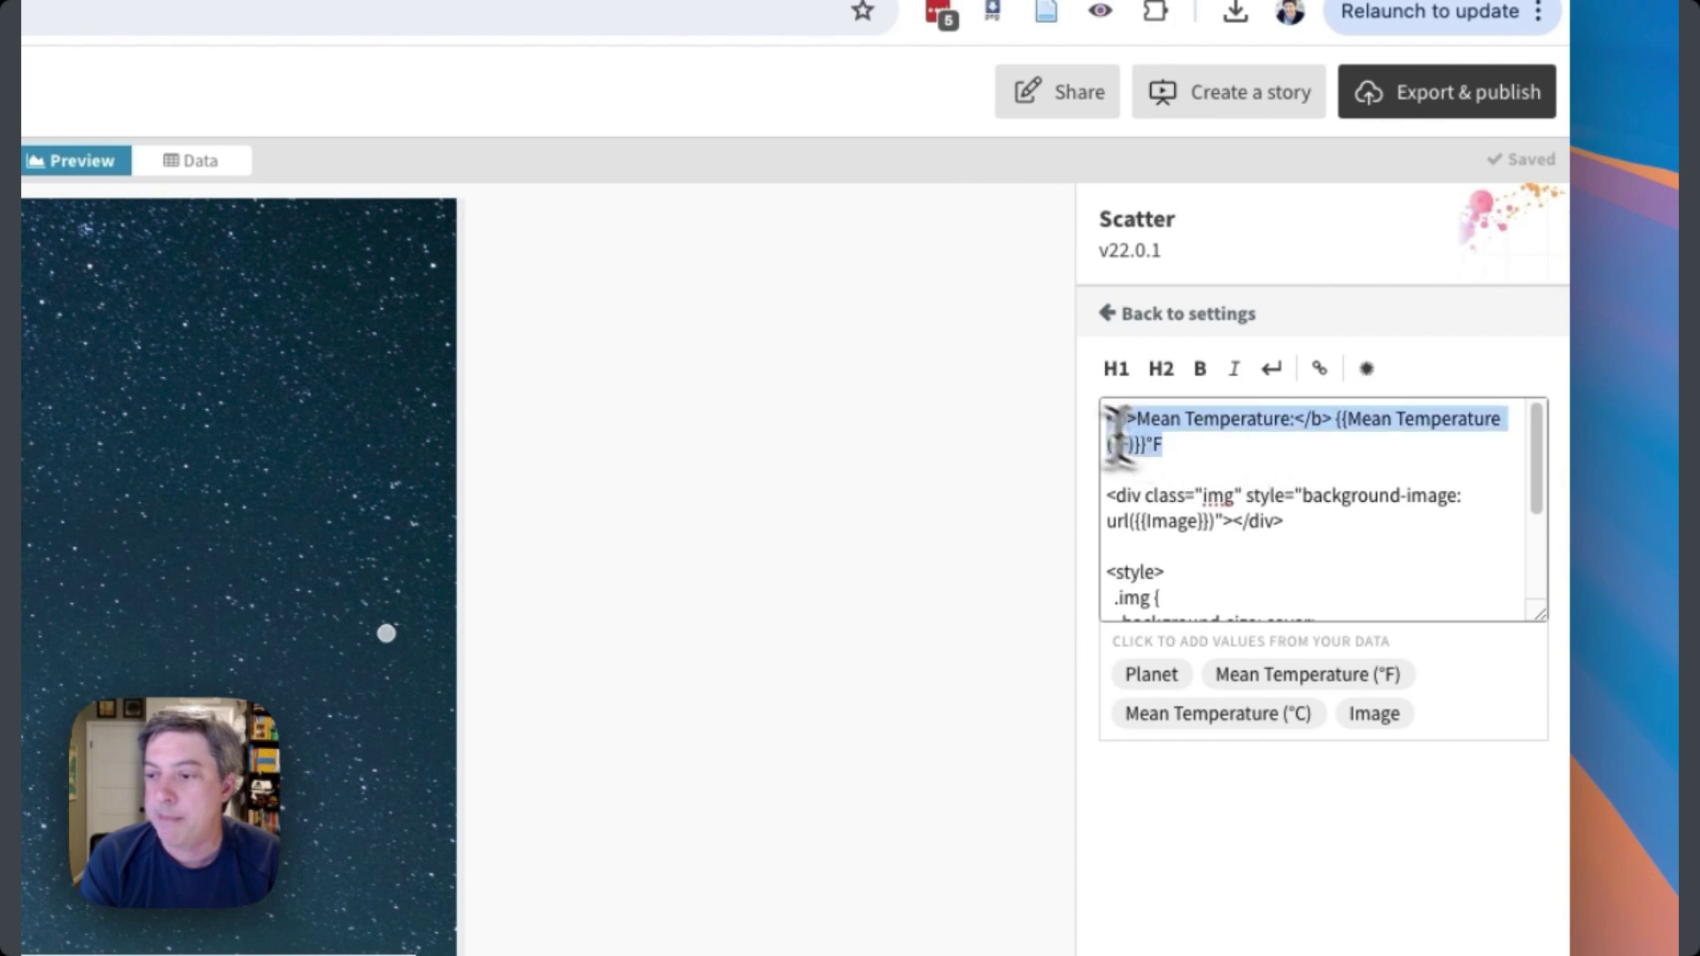
Enlarge the popup template box to review the pasted temperature and image HTML.
left_click(1225, 434)
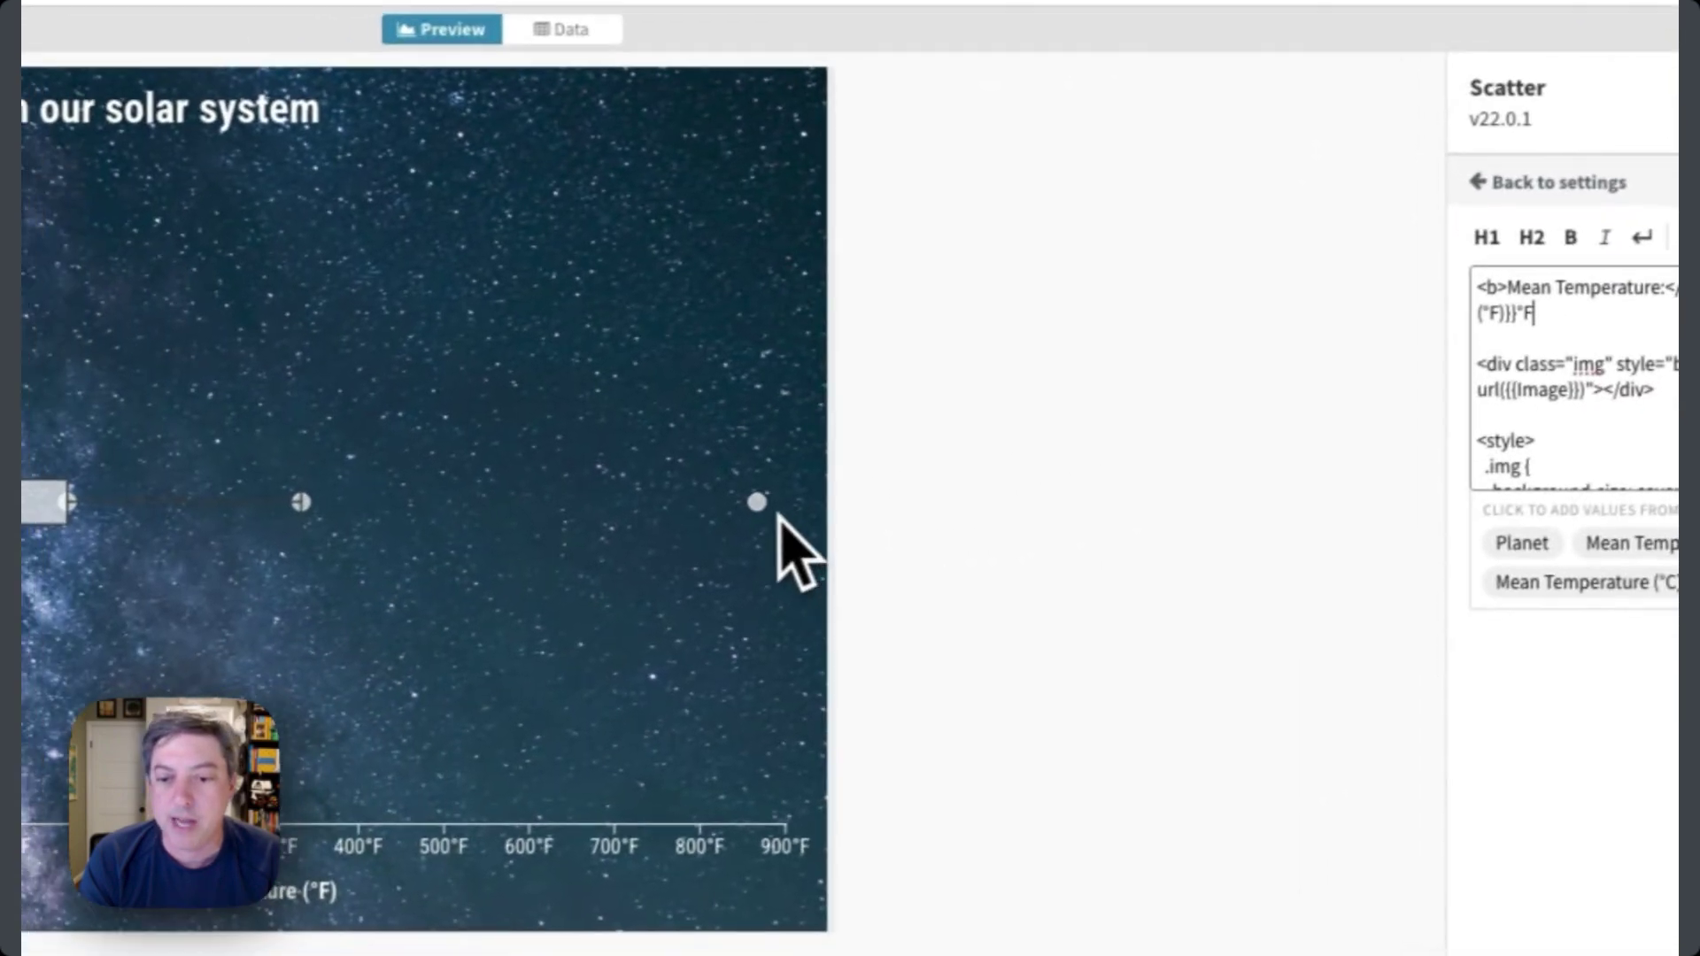
mouse_move(393, 639)
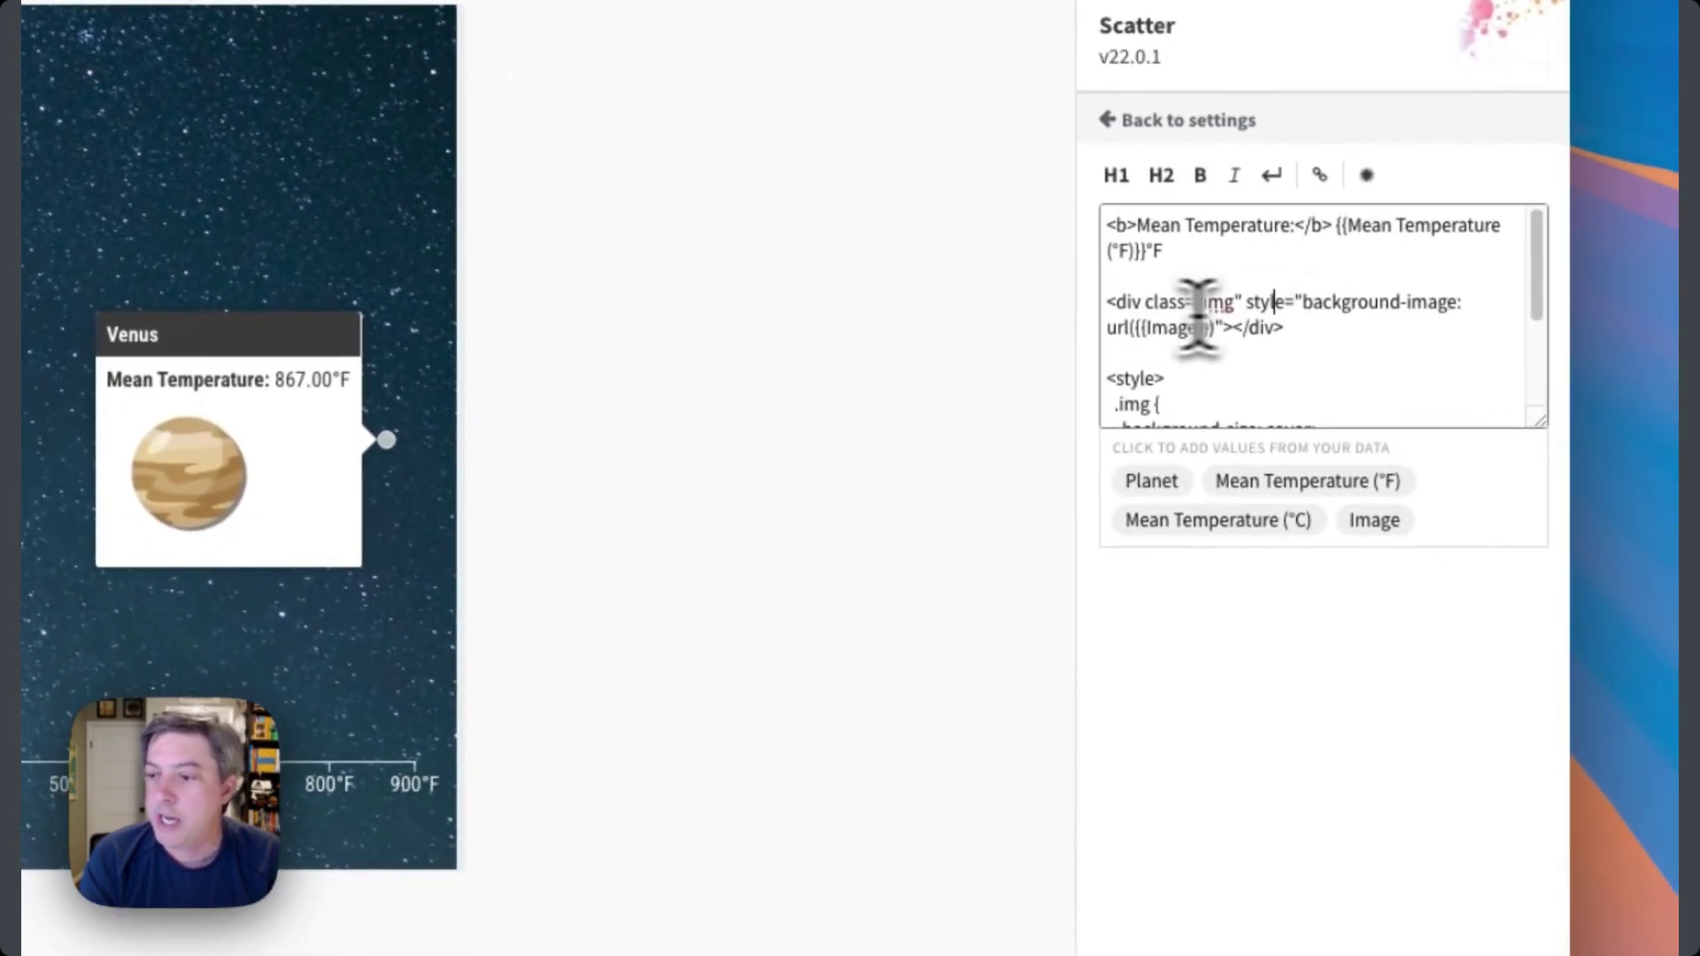
left_click_drag(1107, 302, 1191, 485)
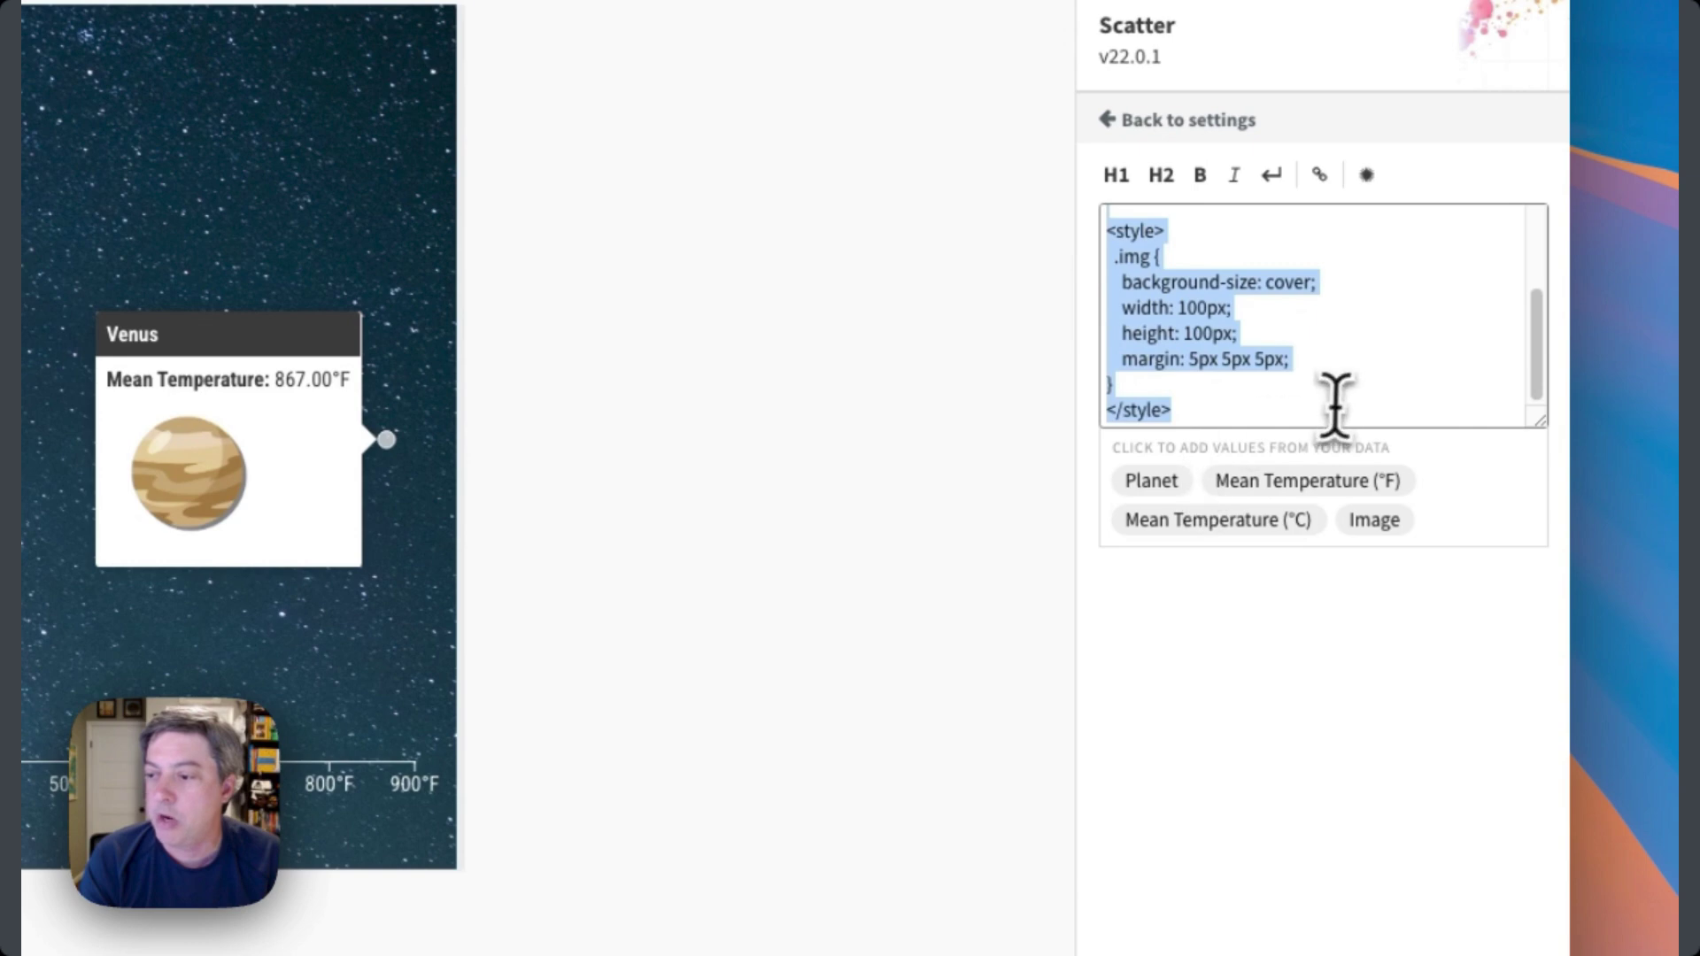
scroll(1368, 390, "up", 1)
left_click_drag(1545, 417, 1570, 659)
left_click(1388, 375)
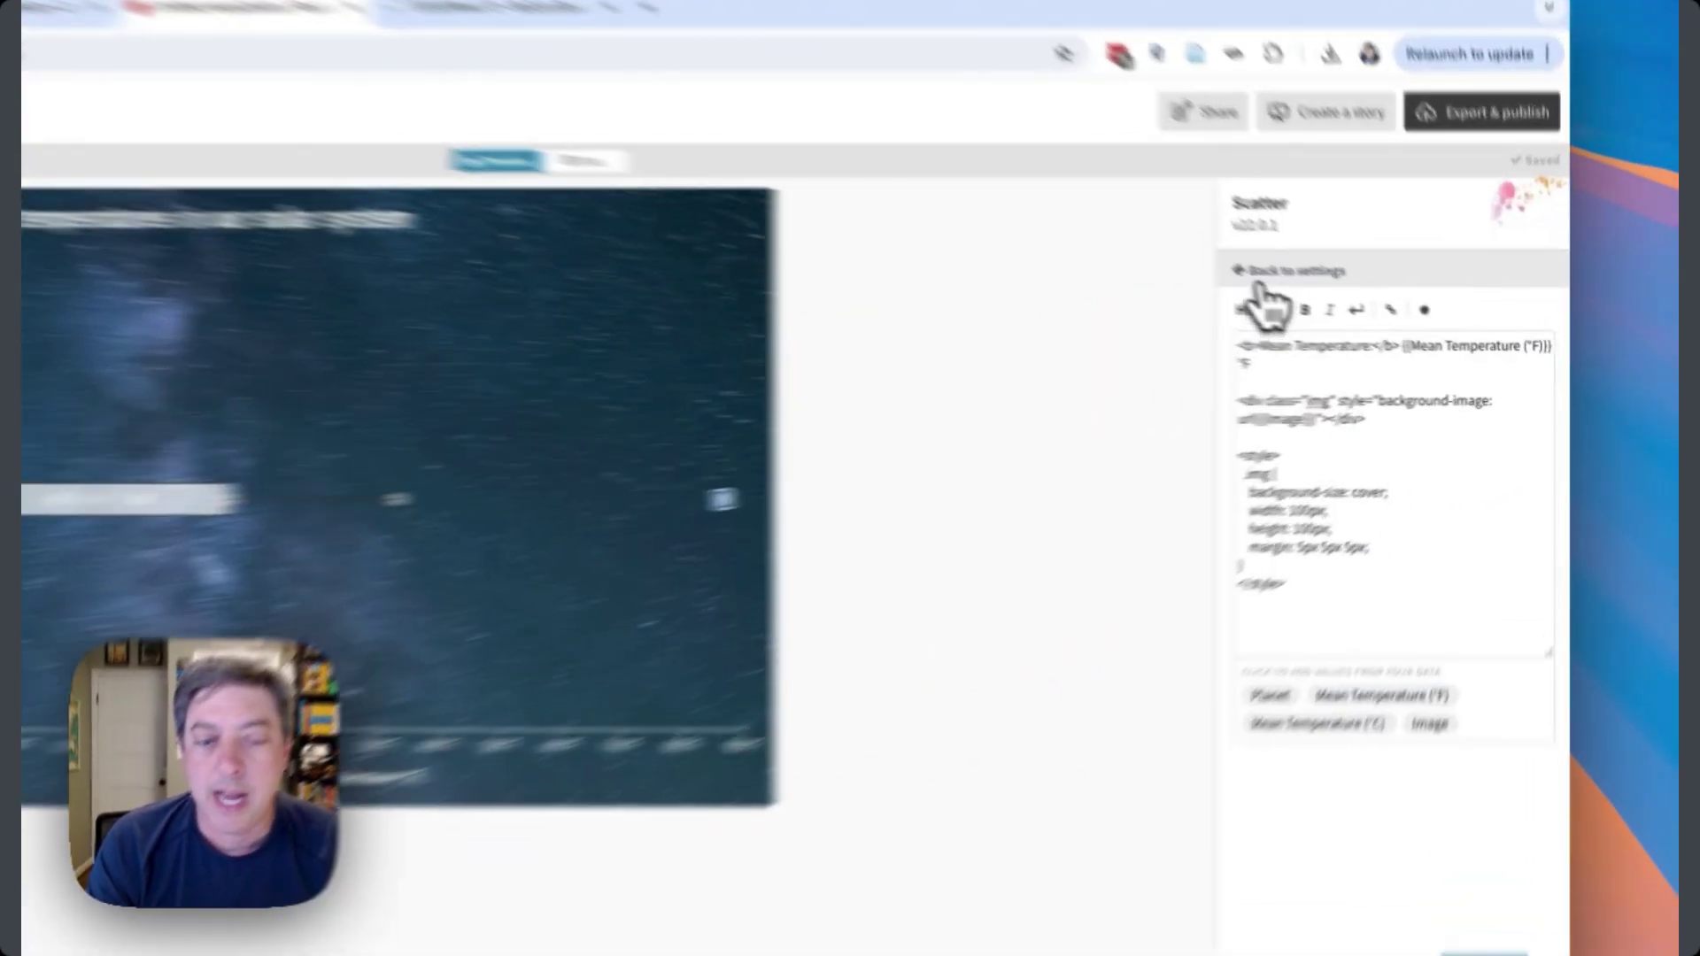
Turn on Show labels on points with centre alignment and offset Above each dot.
left_click(1353, 310)
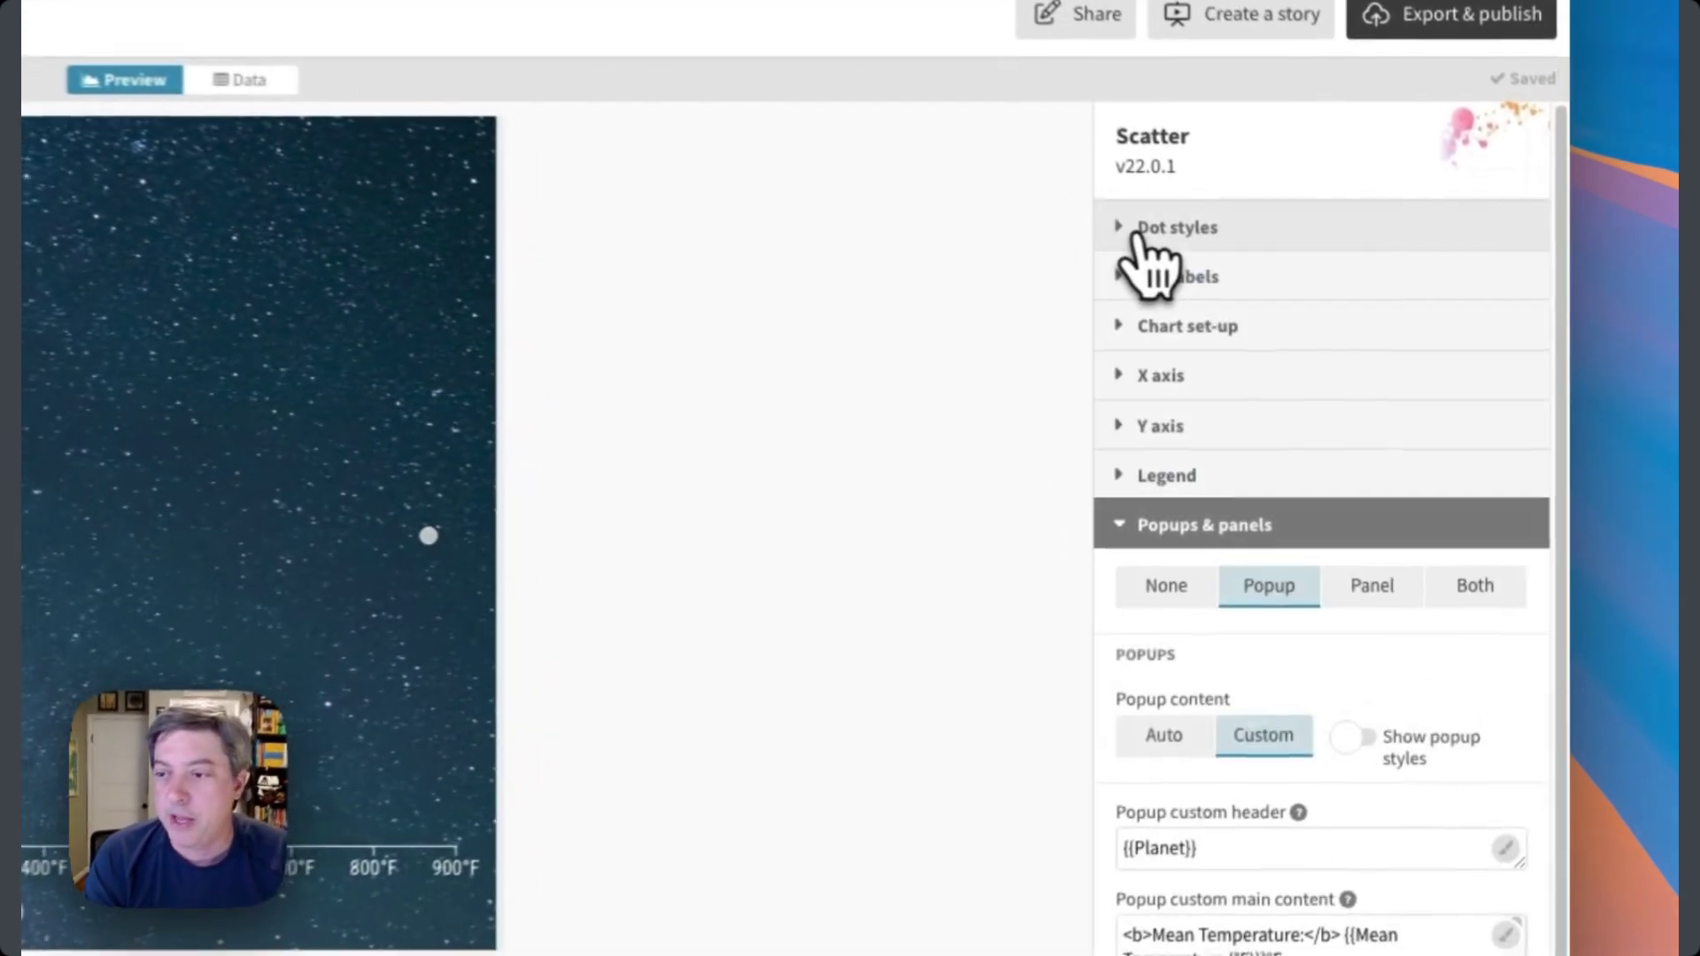
left_click(1138, 528)
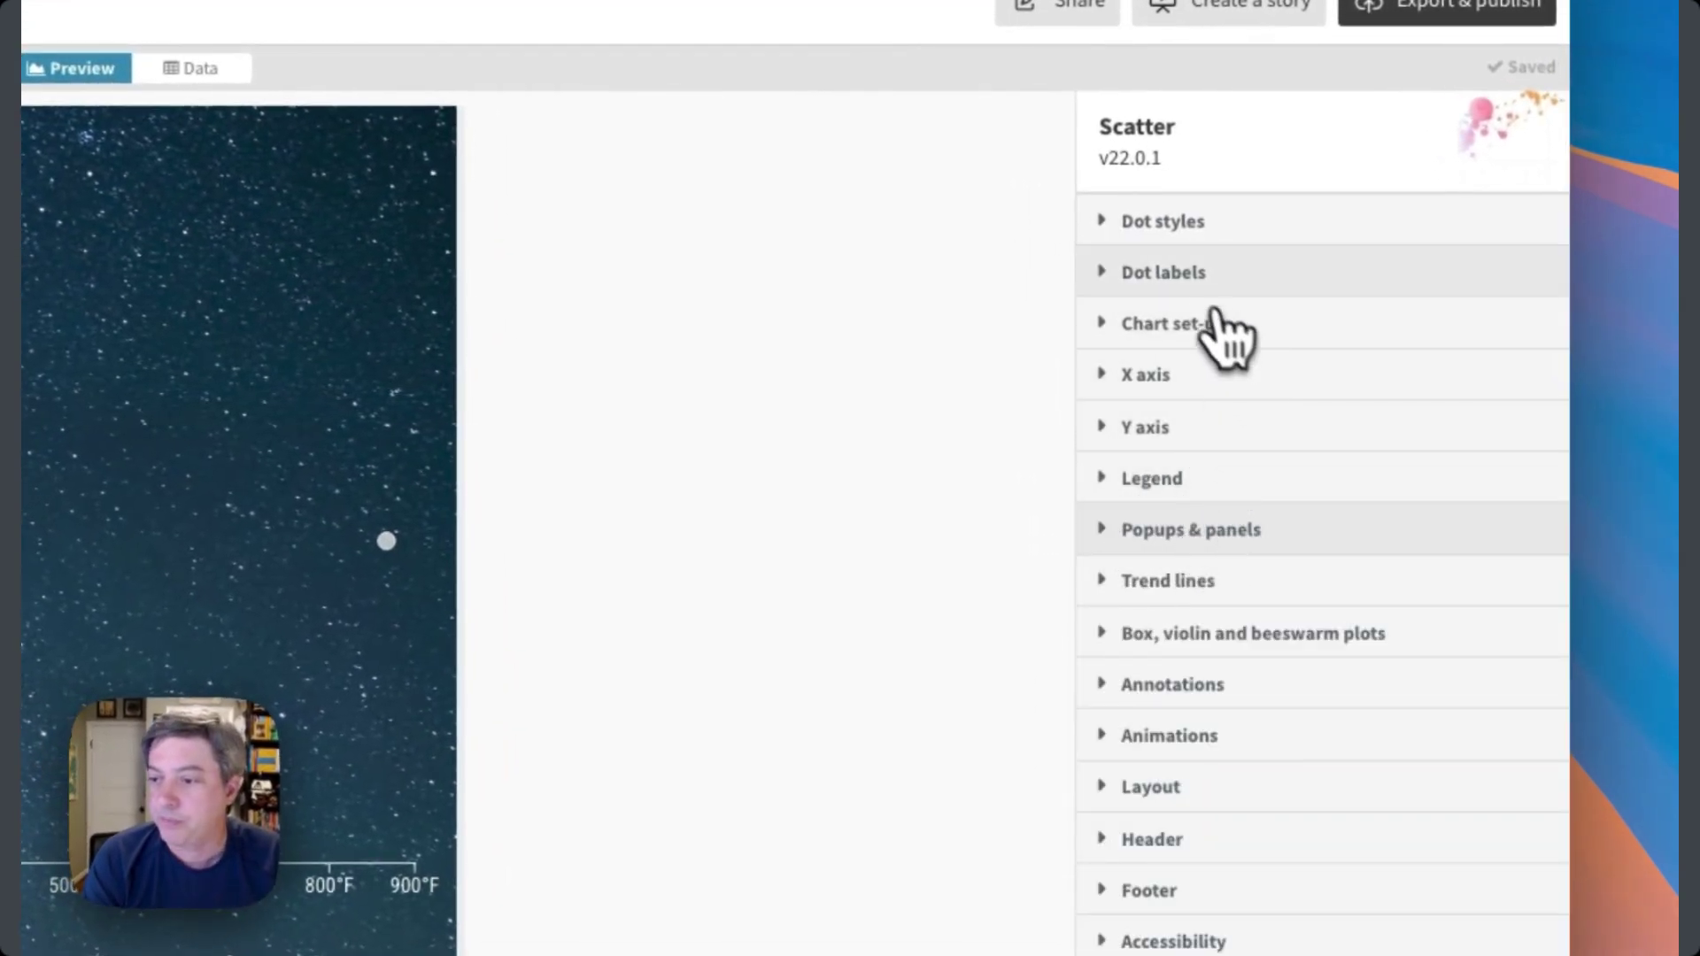
left_click(1189, 279)
left_click(1125, 337)
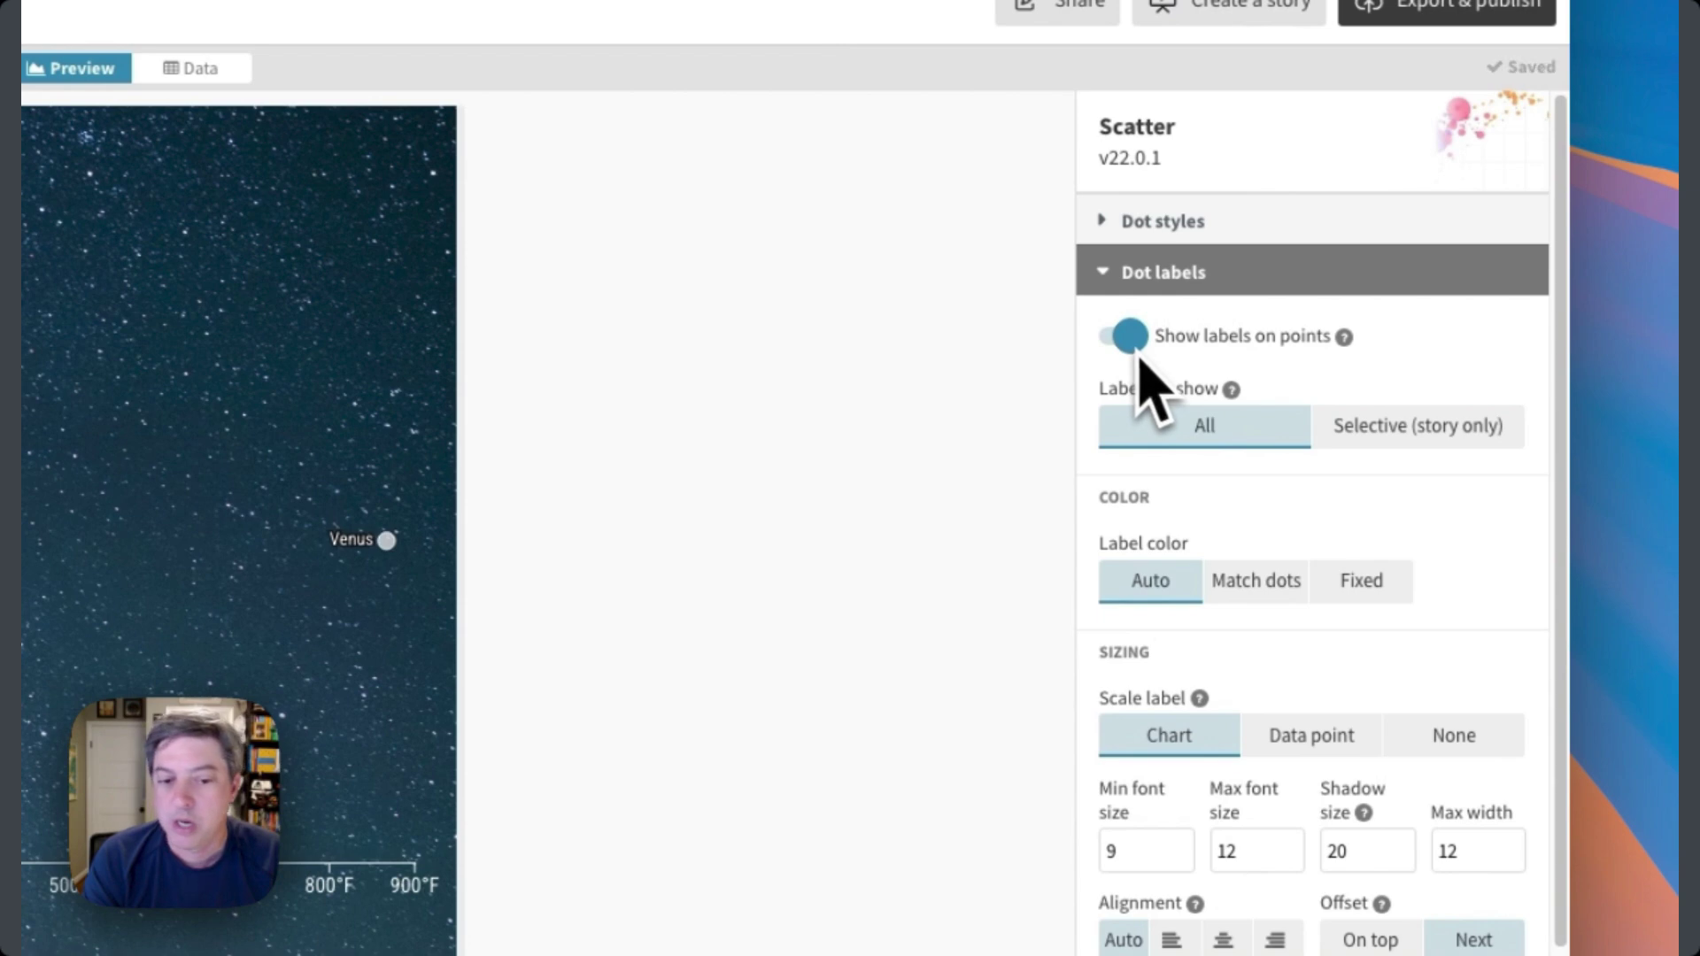
scroll(1358, 683, "down", 5)
left_click(1355, 580)
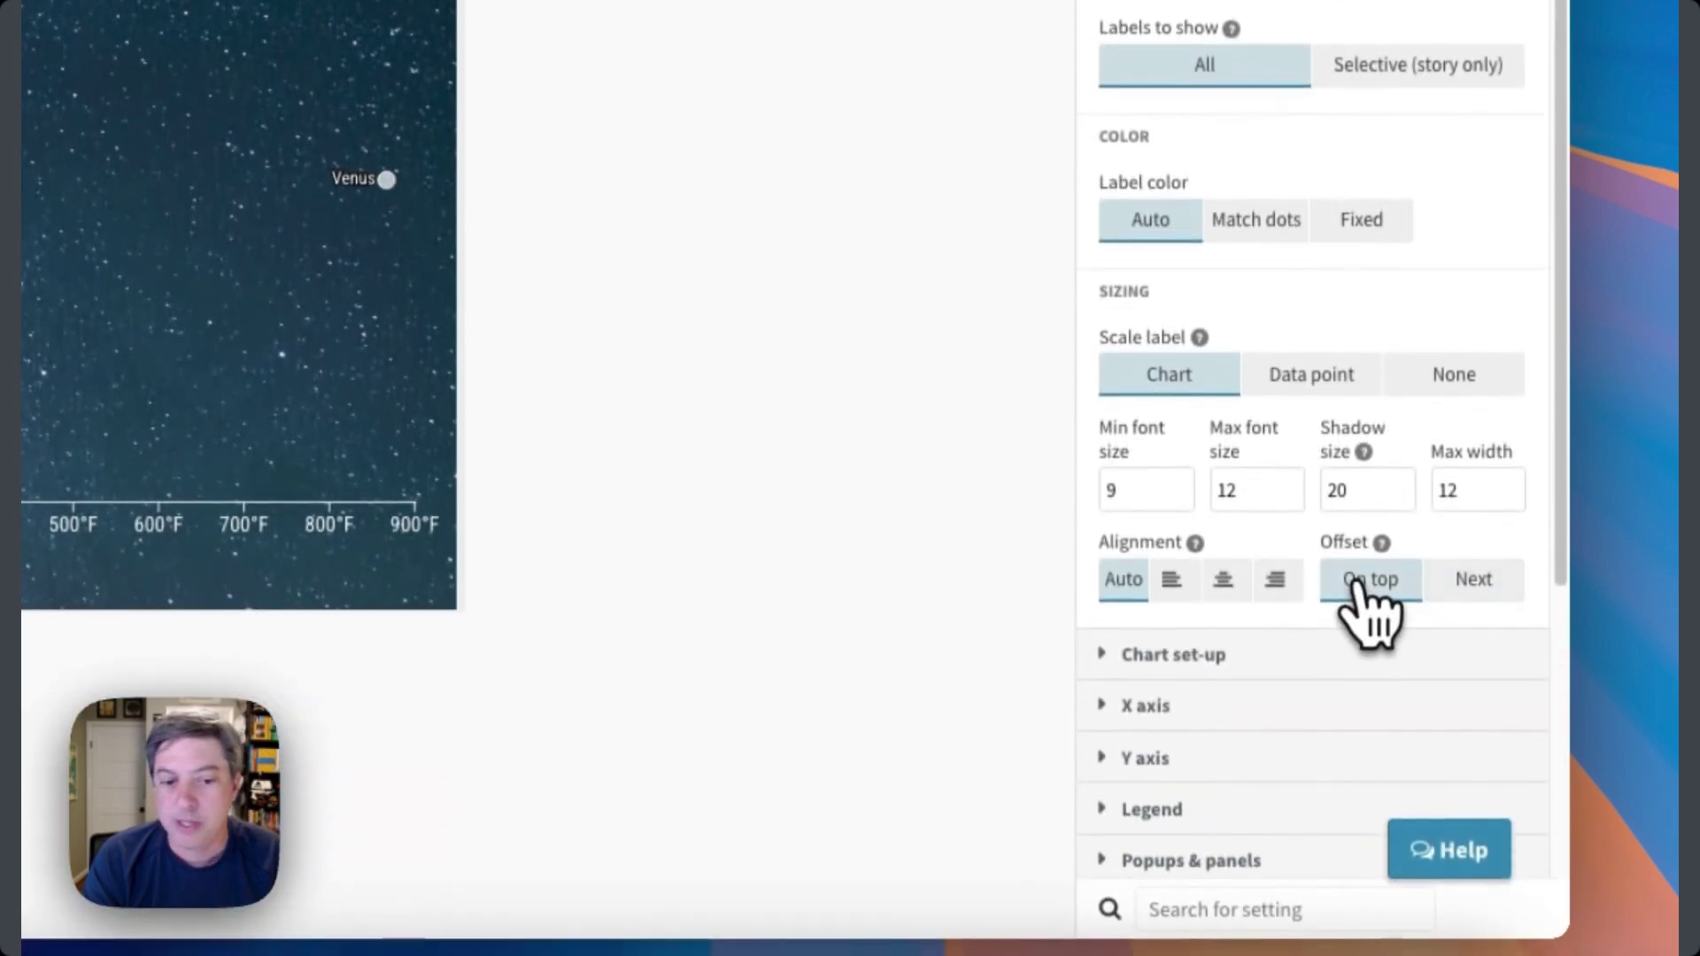
left_click(1219, 588)
left_click(1351, 580)
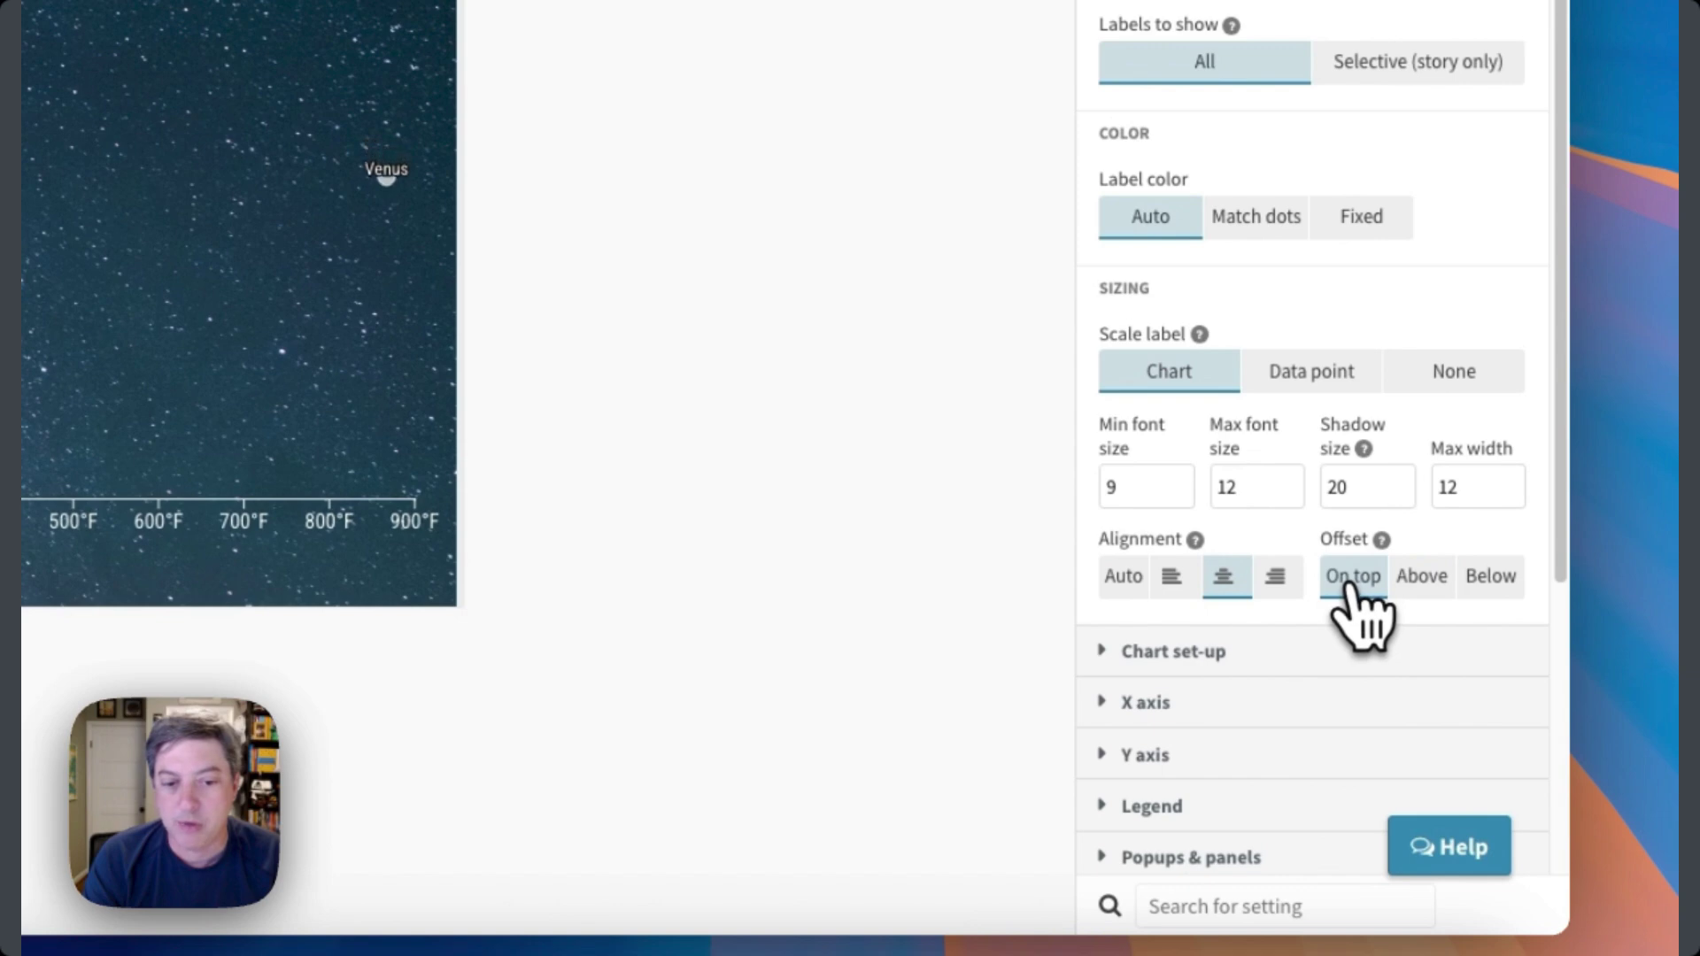
left_click(1432, 584)
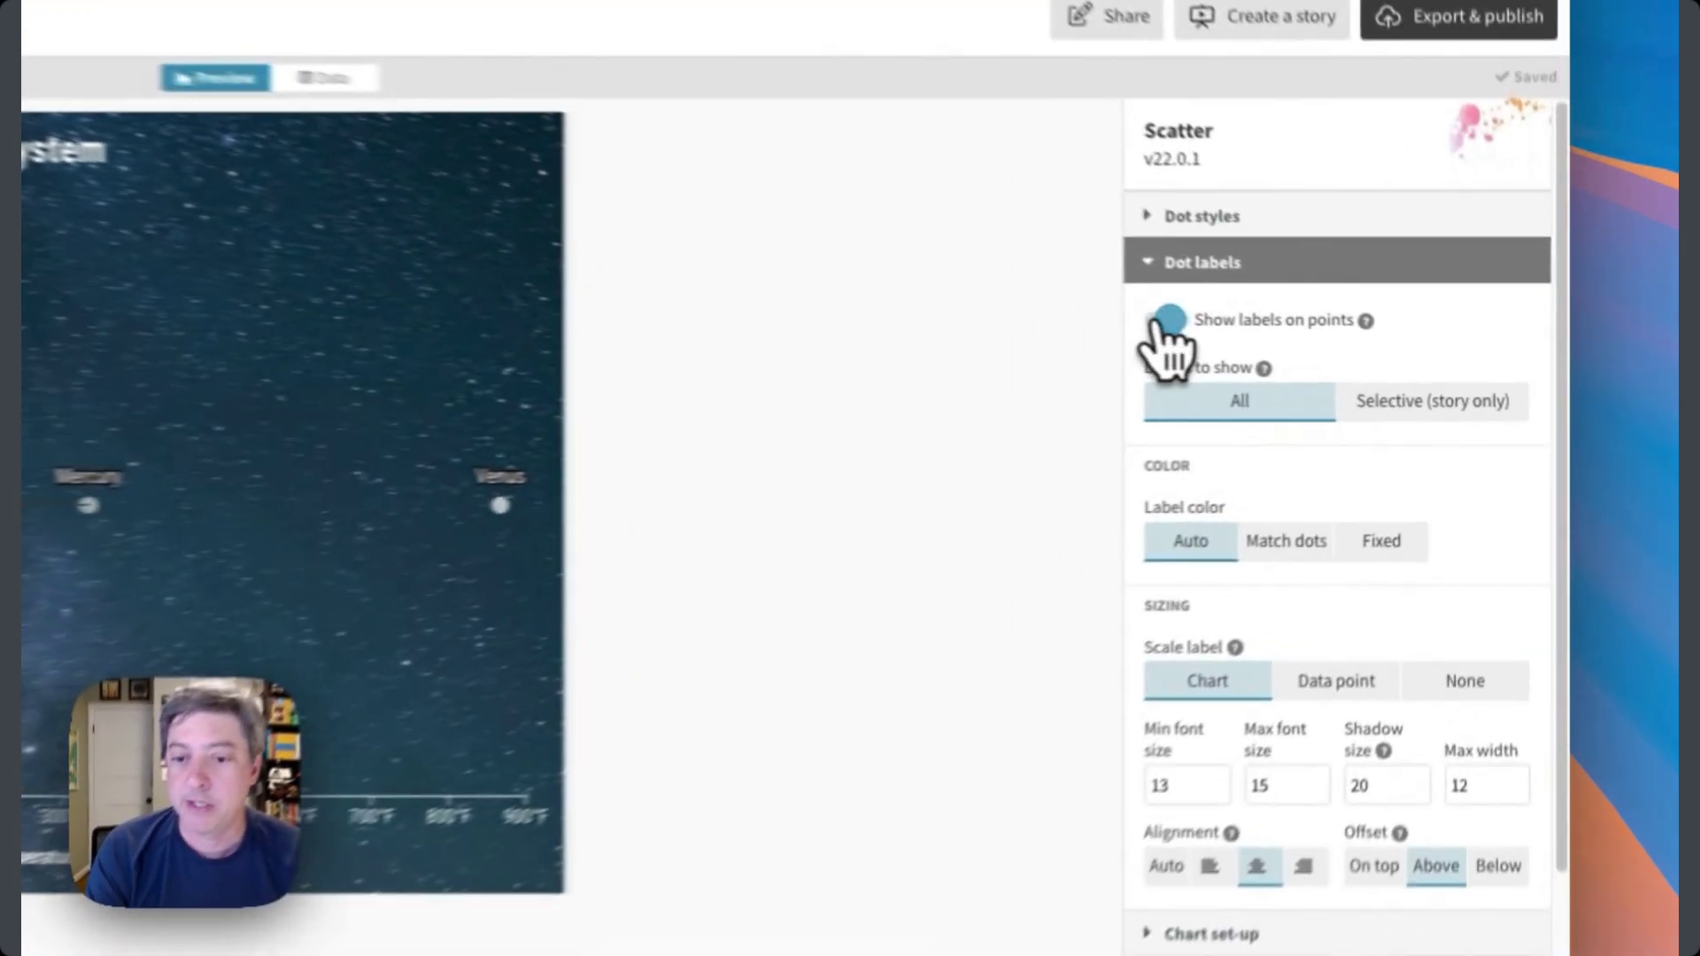
Switch off Show labels on points and collapse the Dot labels section.
left_click(1348, 365)
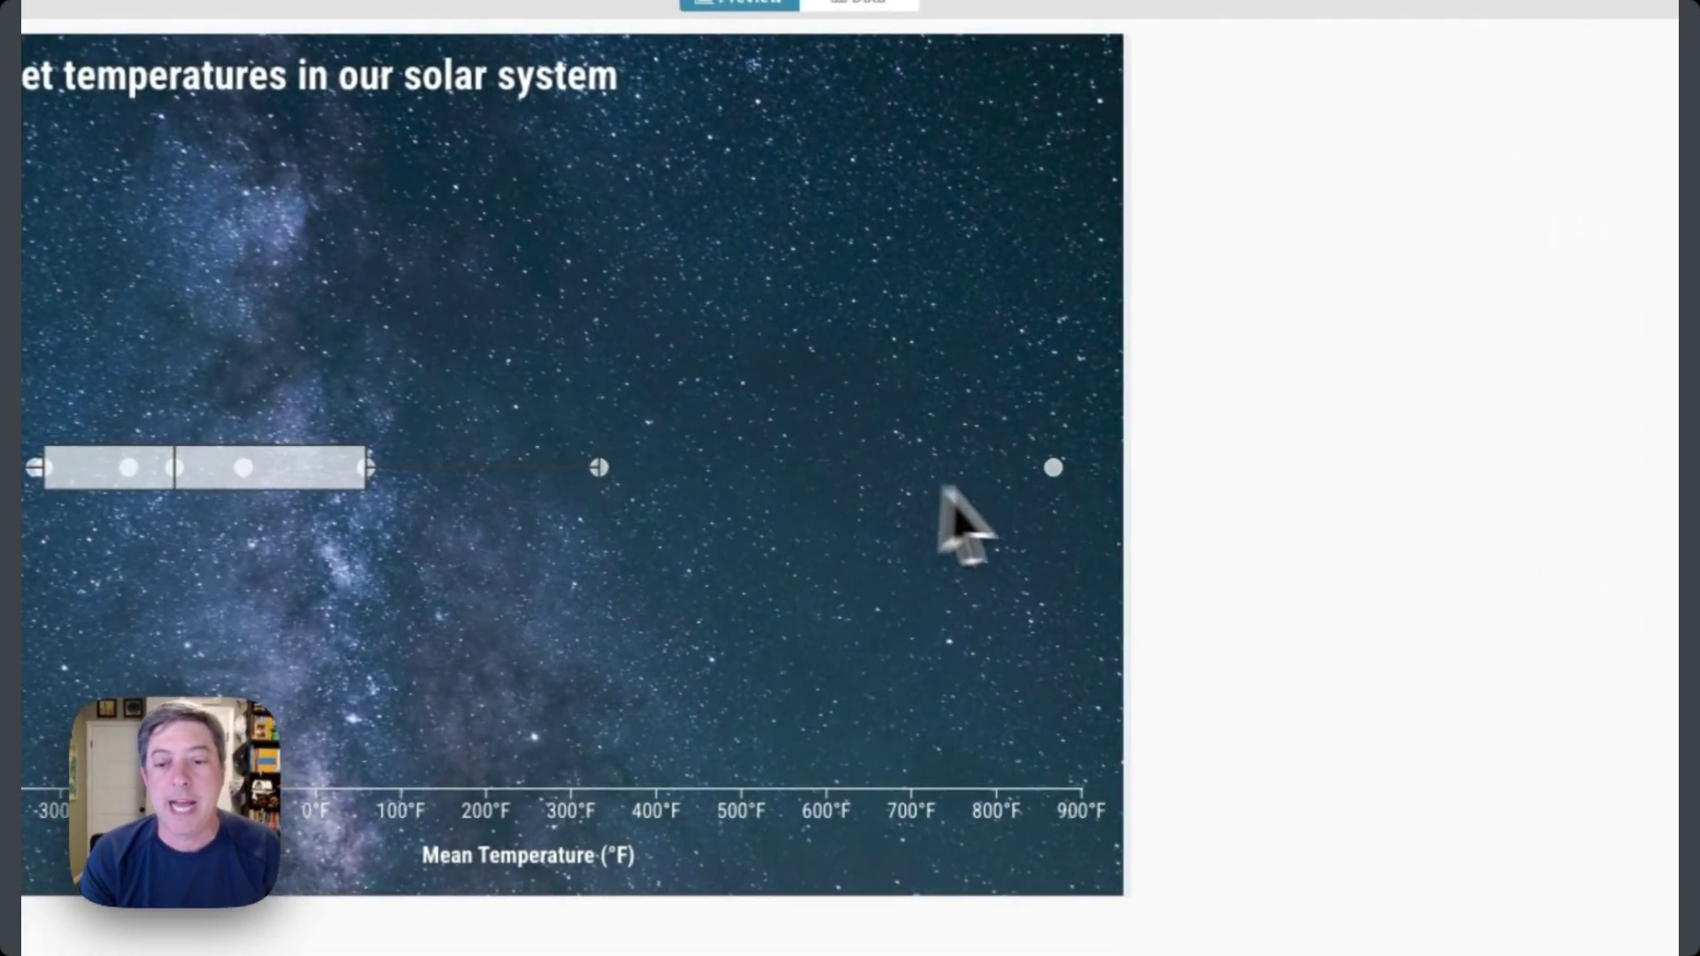
mouse_move(1059, 477)
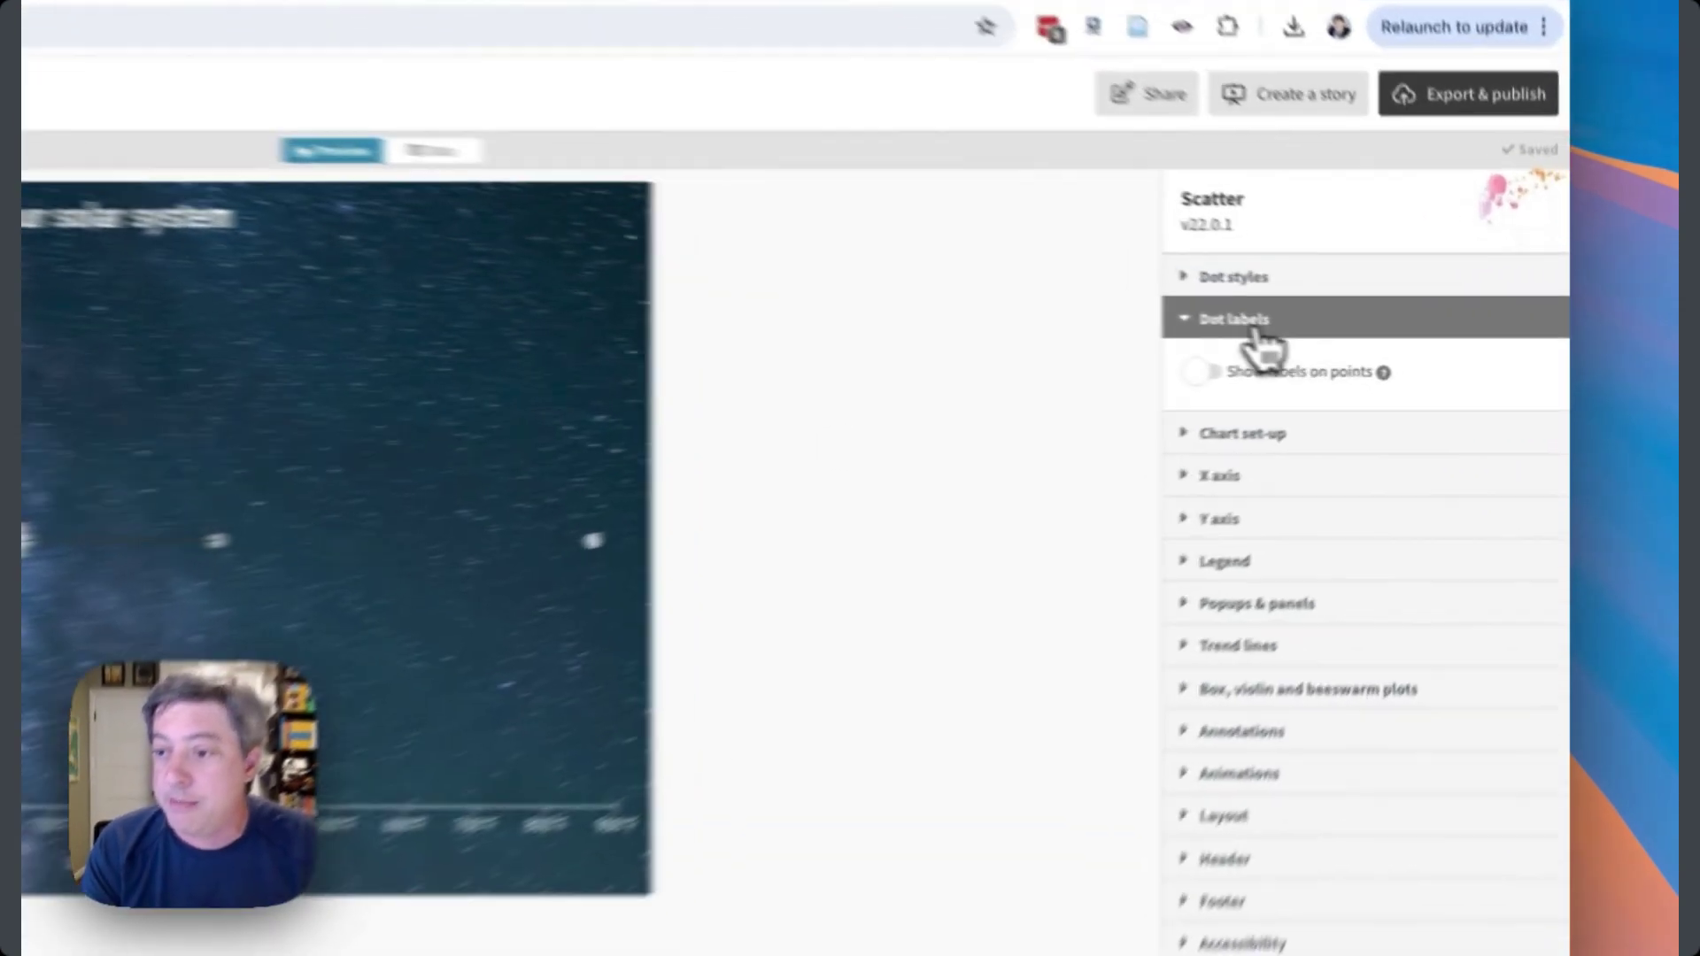
left_click(1359, 333)
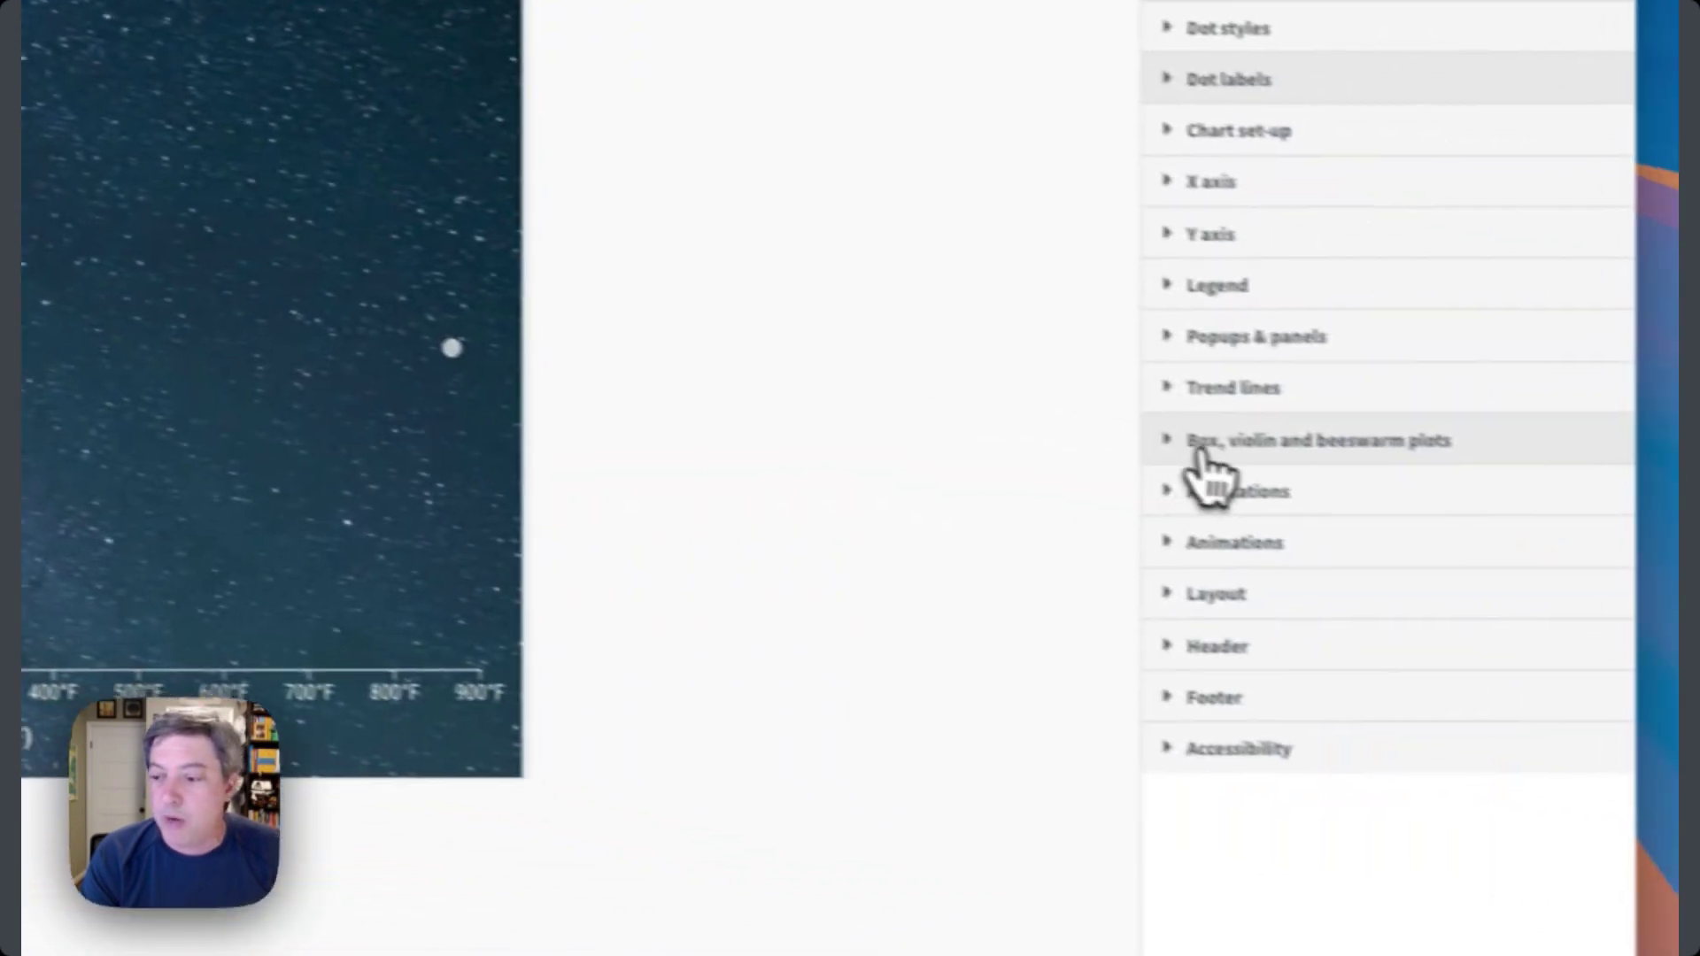
Set the box plot Line color to white (255,255,255).
left_click(1204, 456)
scroll(1287, 543, "down", 3)
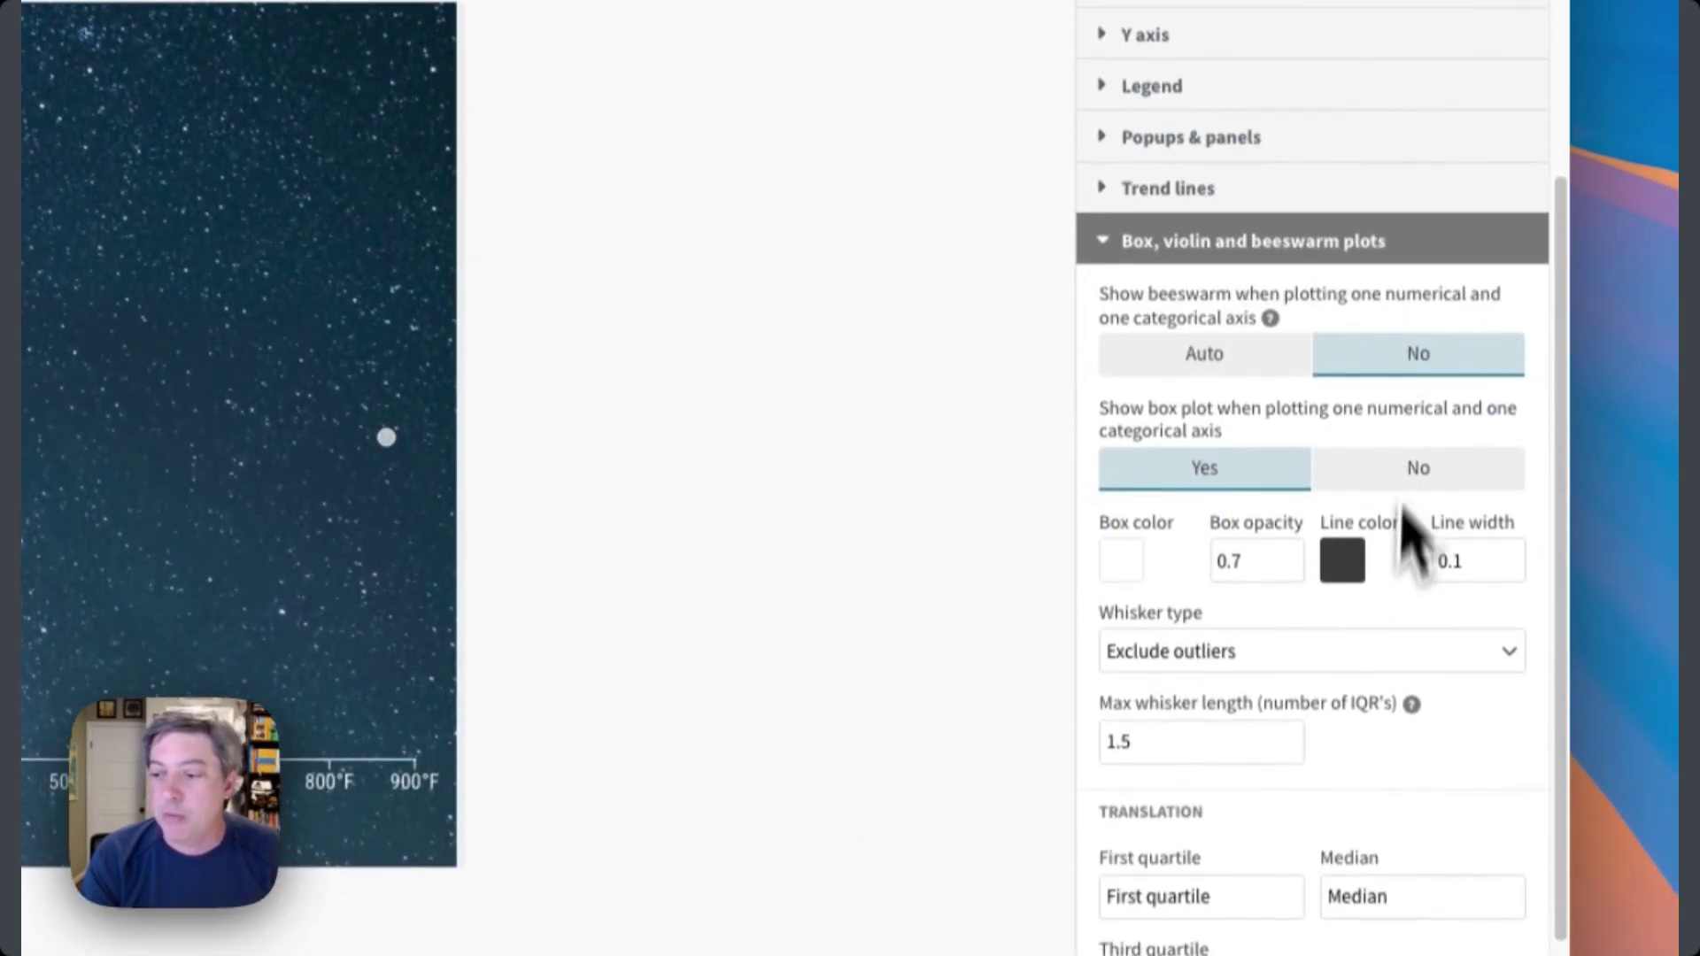
left_click(1343, 558)
scroll(1006, 638, "down", 2)
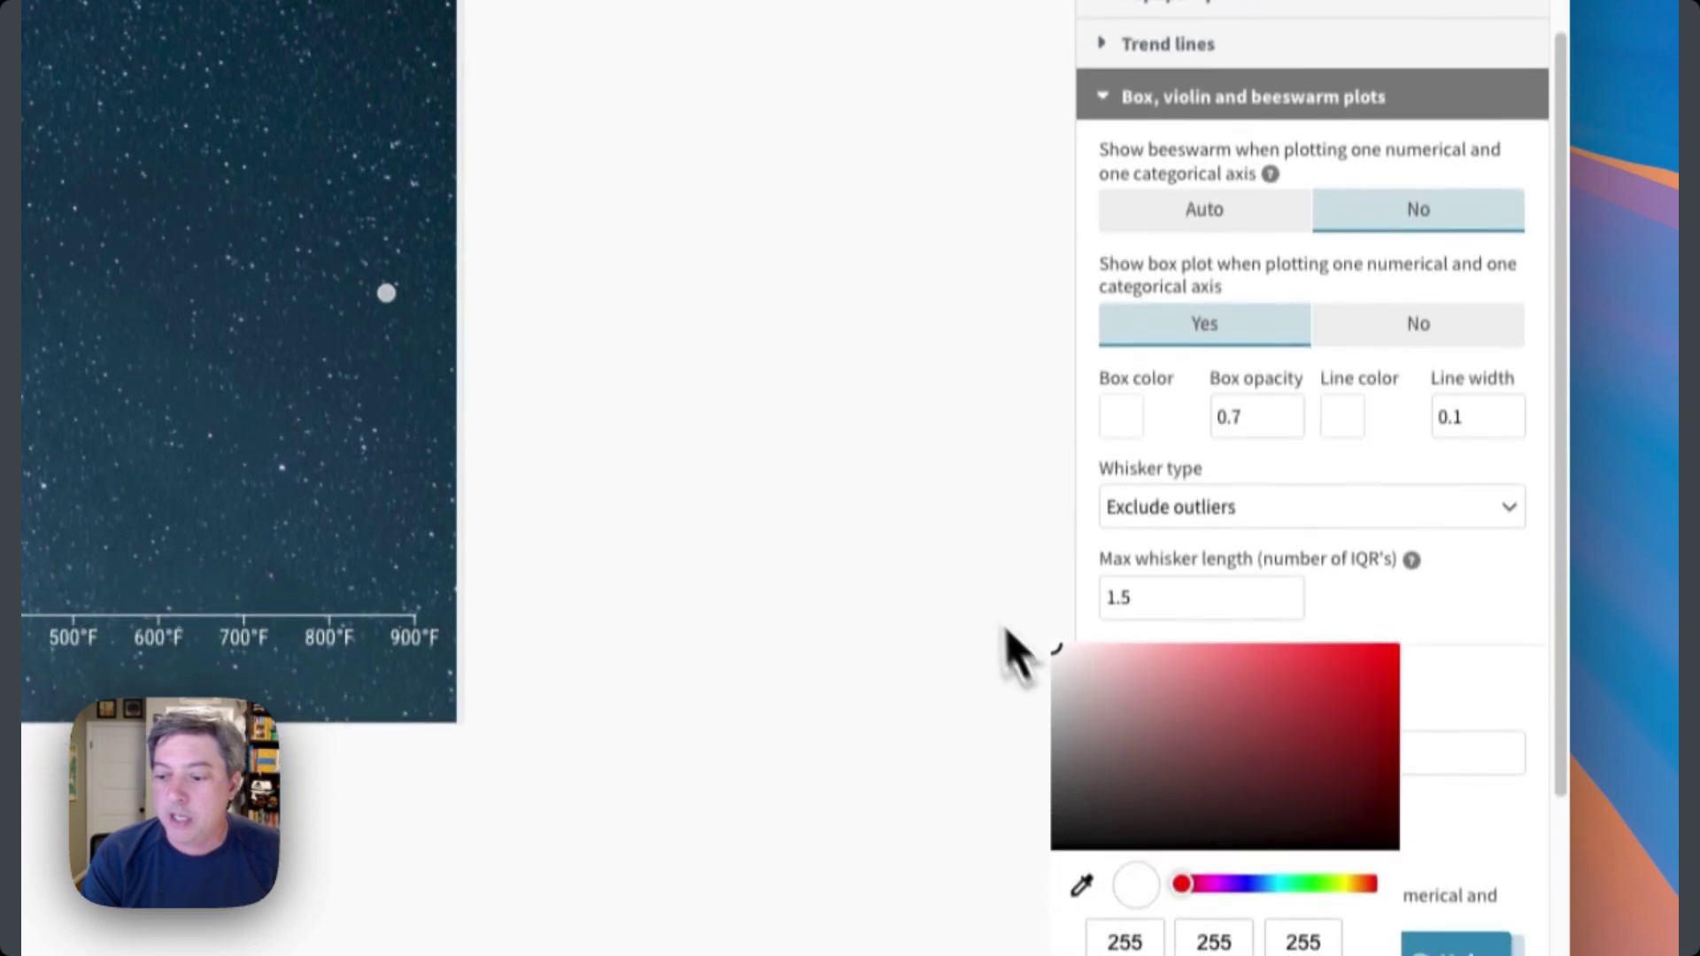
left_click(865, 379)
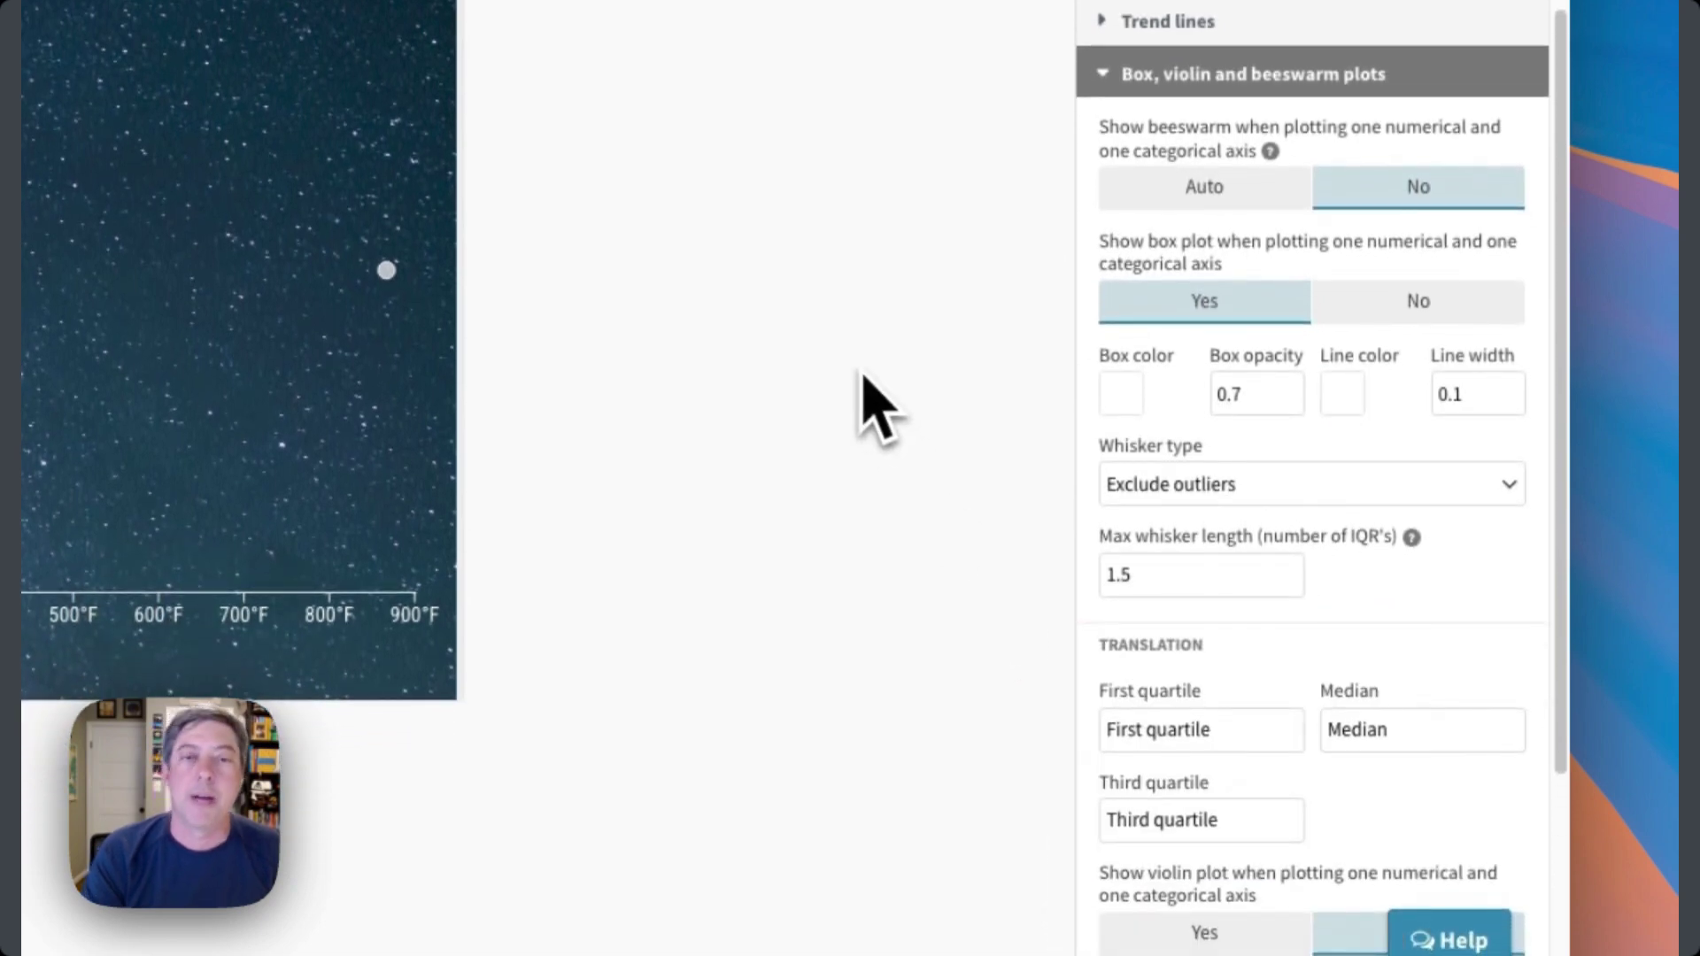